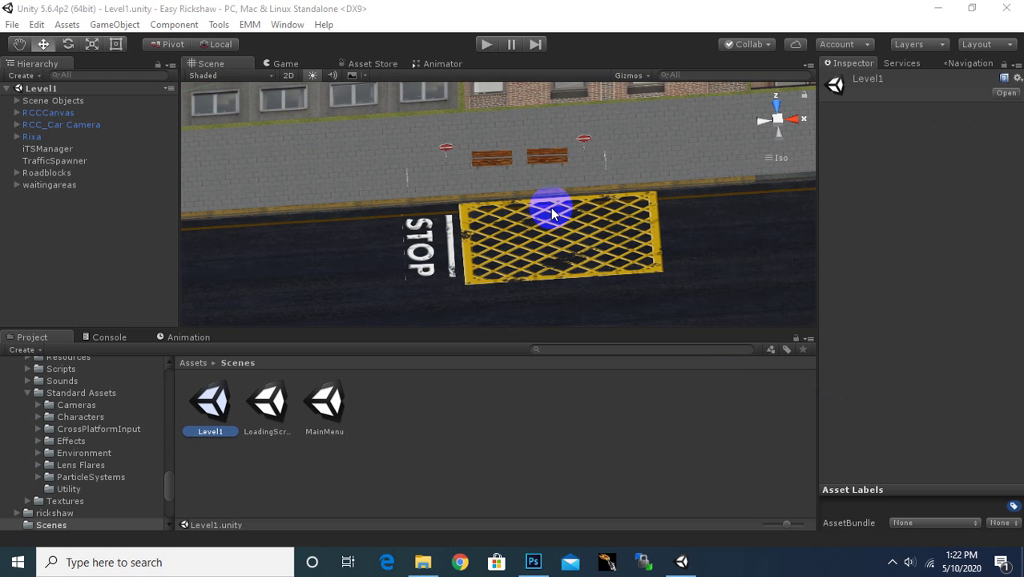
Step: Save the Level1 street scene as a copy named Level2 in the Scenes folder
click(210, 427)
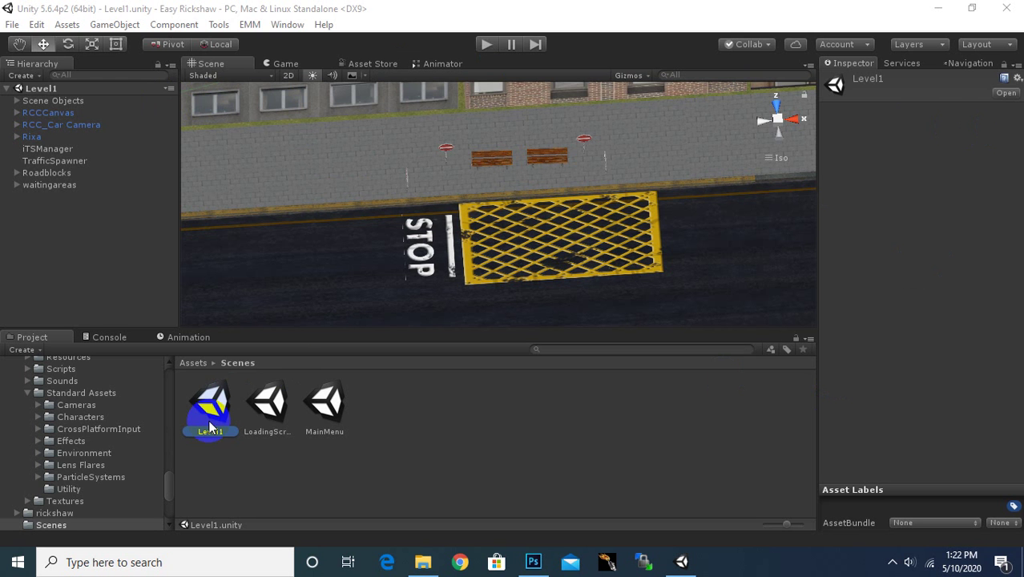
scroll(348, 283, down, 2)
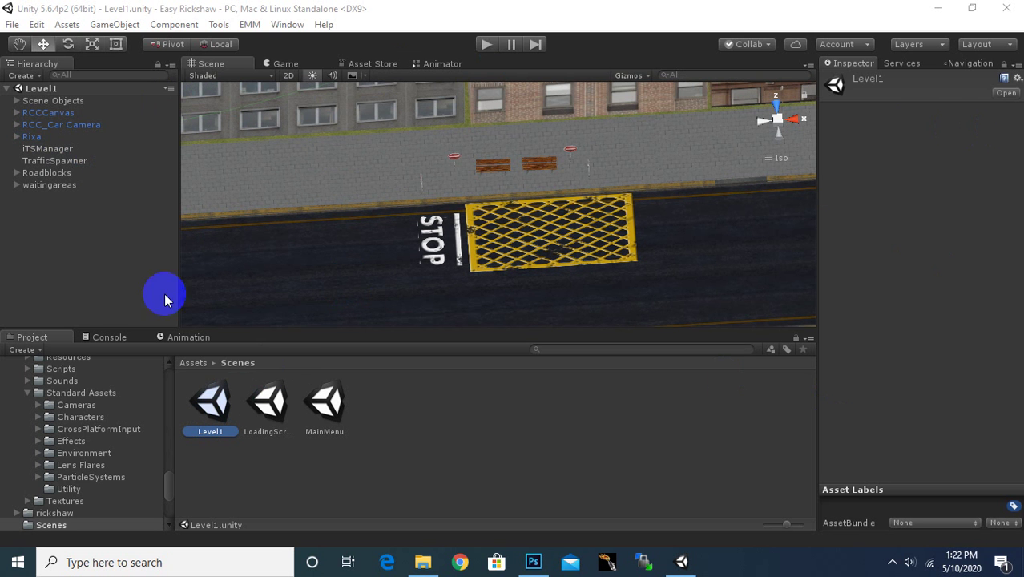
click(12, 25)
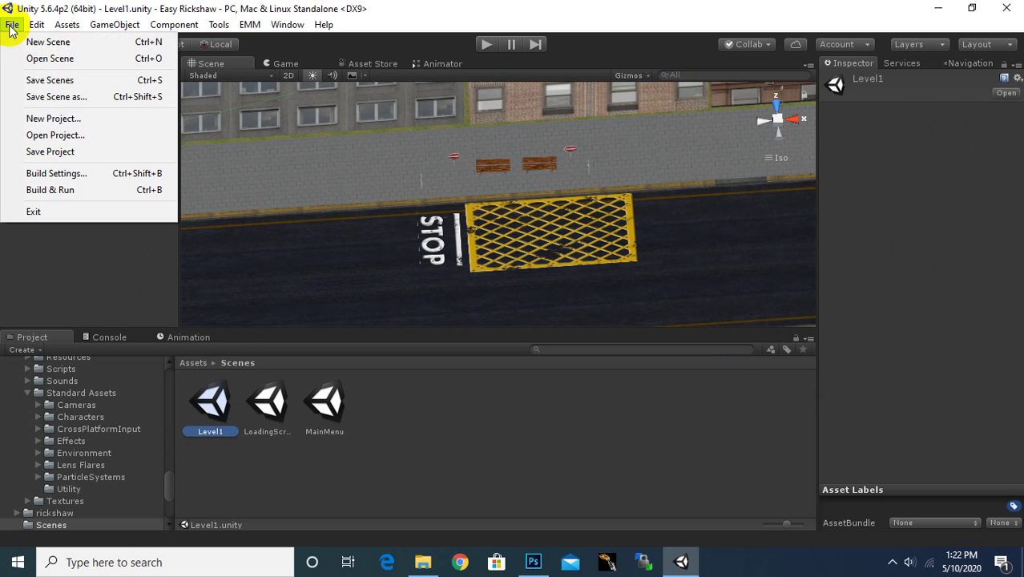
click(38, 99)
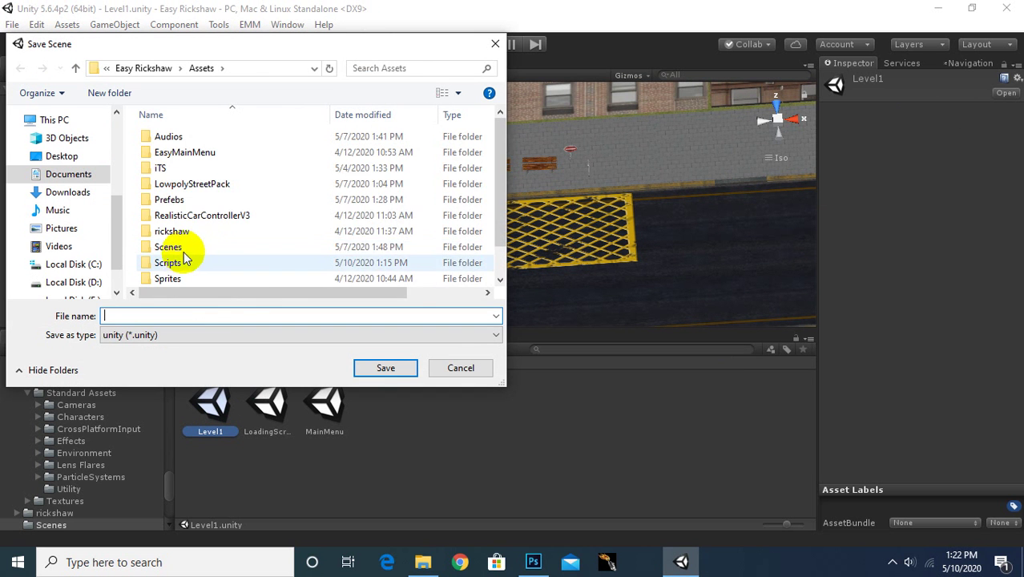
double_click(188, 255)
click(229, 311)
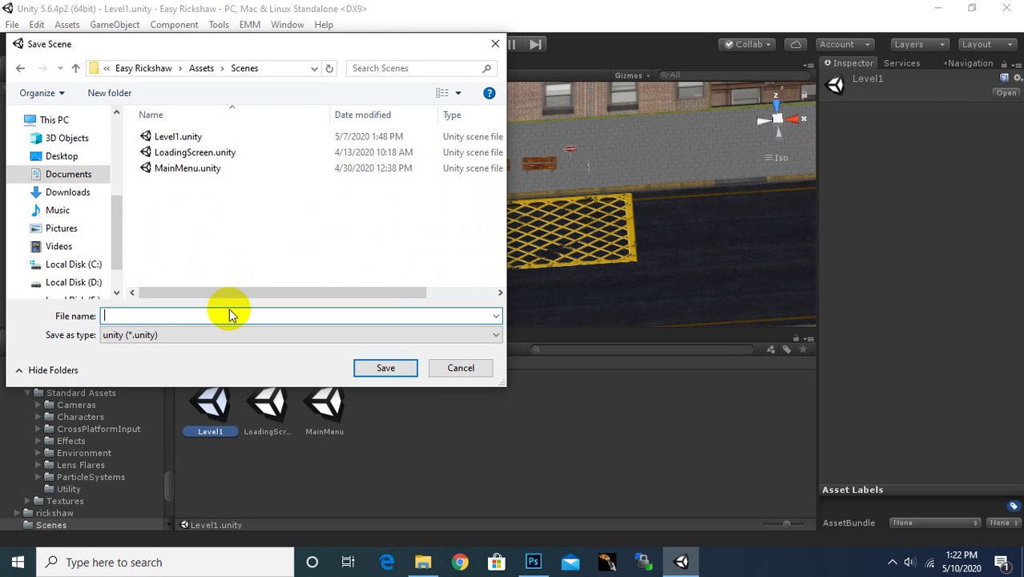
text(Lev)
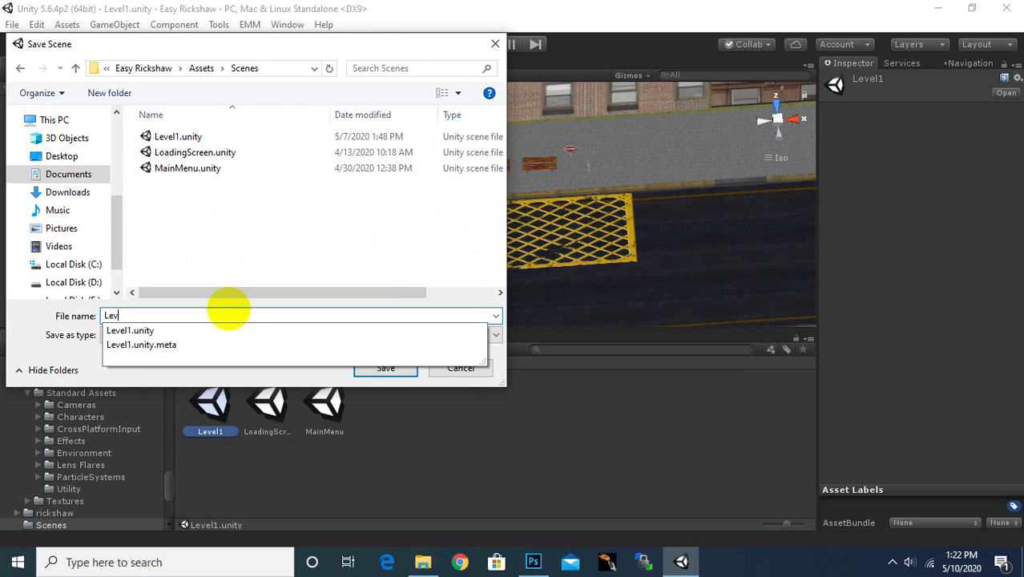
text(el2)
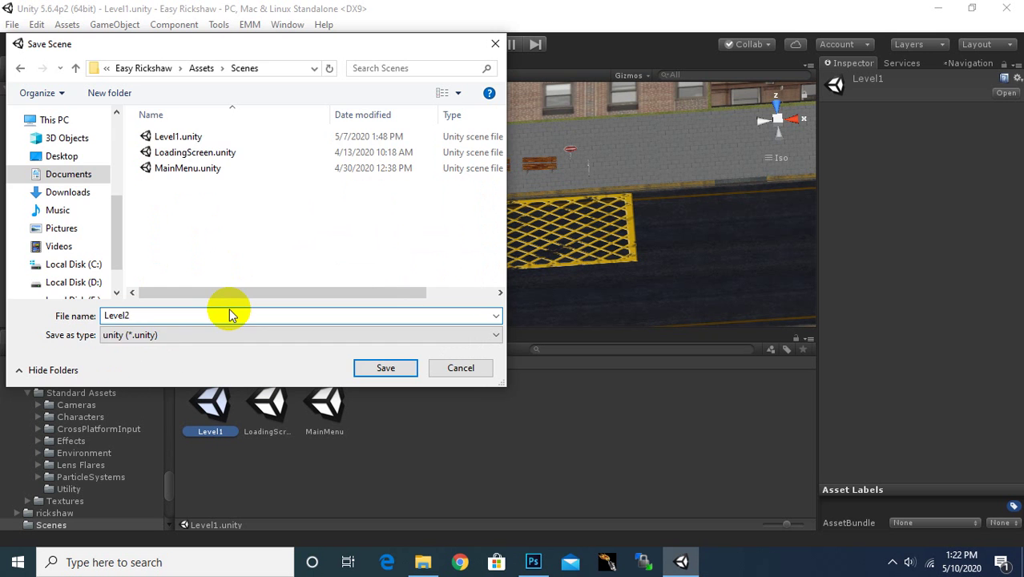
key(Return)
click(255, 452)
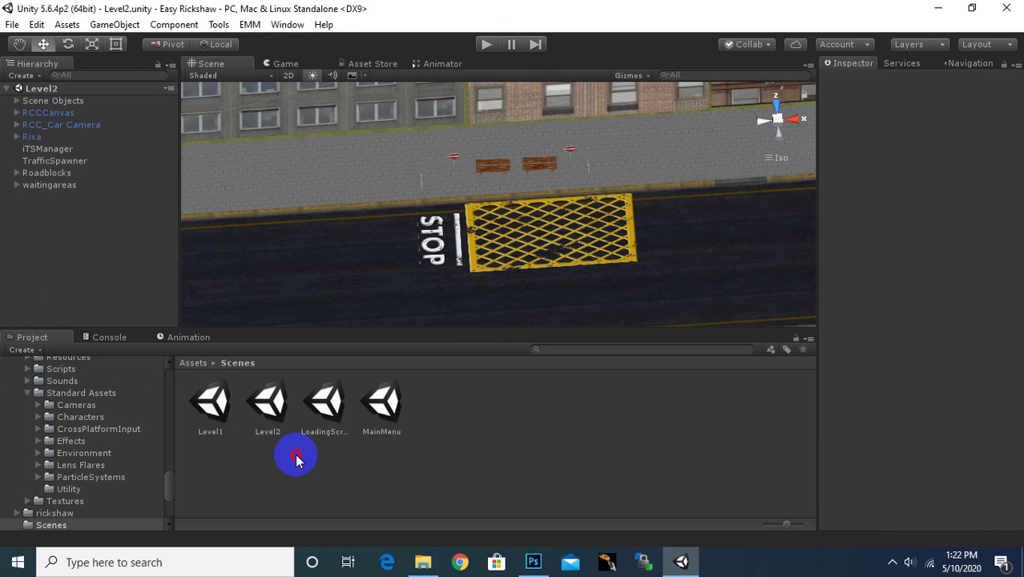
Step: Delete the old Level1.unity scene file from the Scenes folder
click(208, 416)
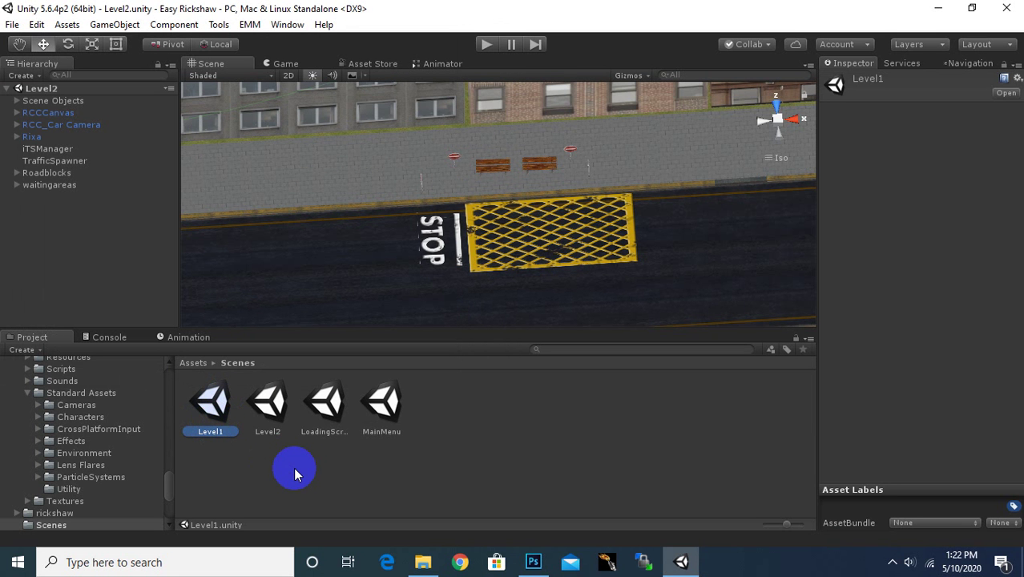
key(Delete)
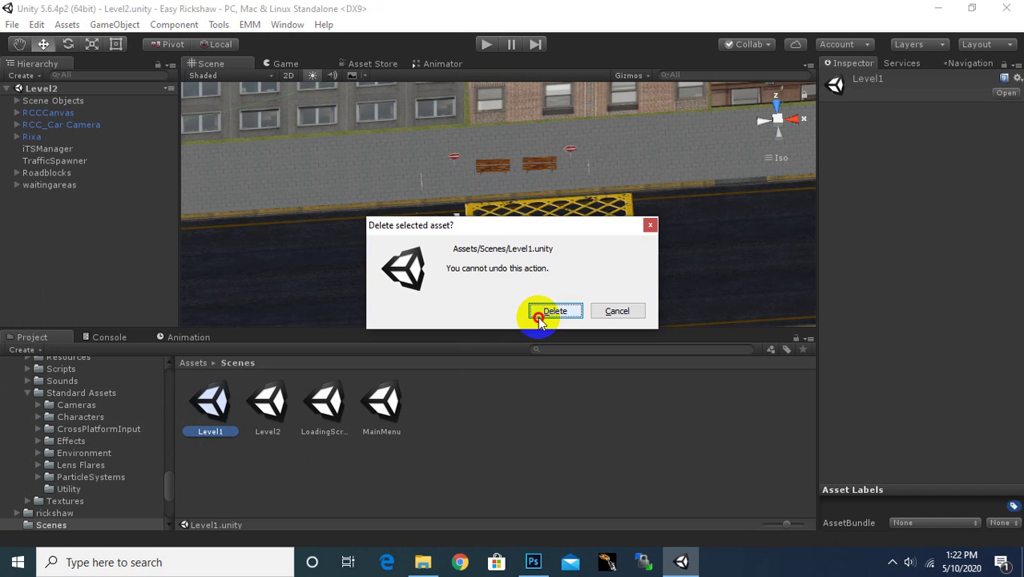
click(539, 315)
Step: Create a new empty scene named Level1 in Scenes and open it
right_click(247, 460)
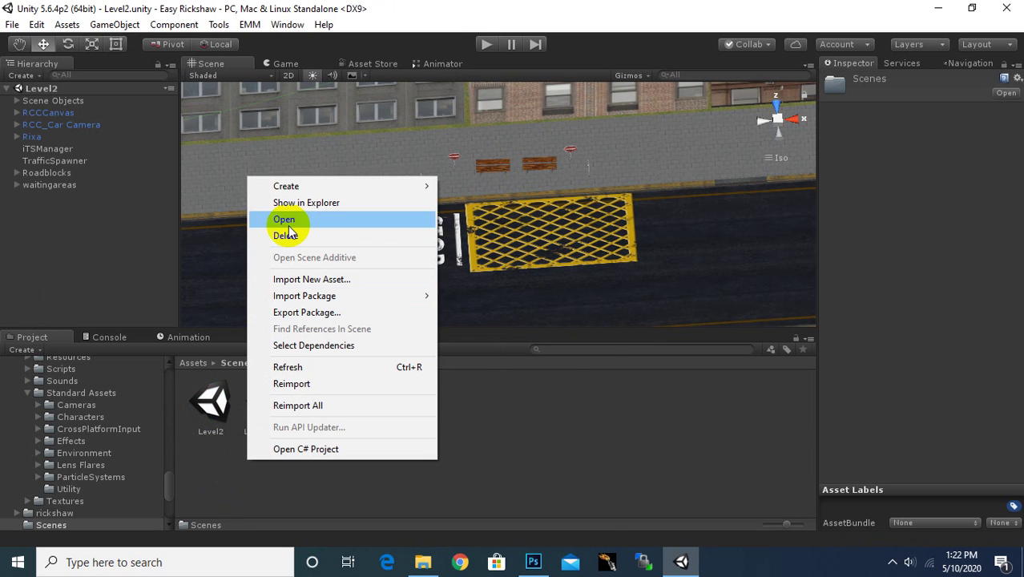
mouse_move(313, 186)
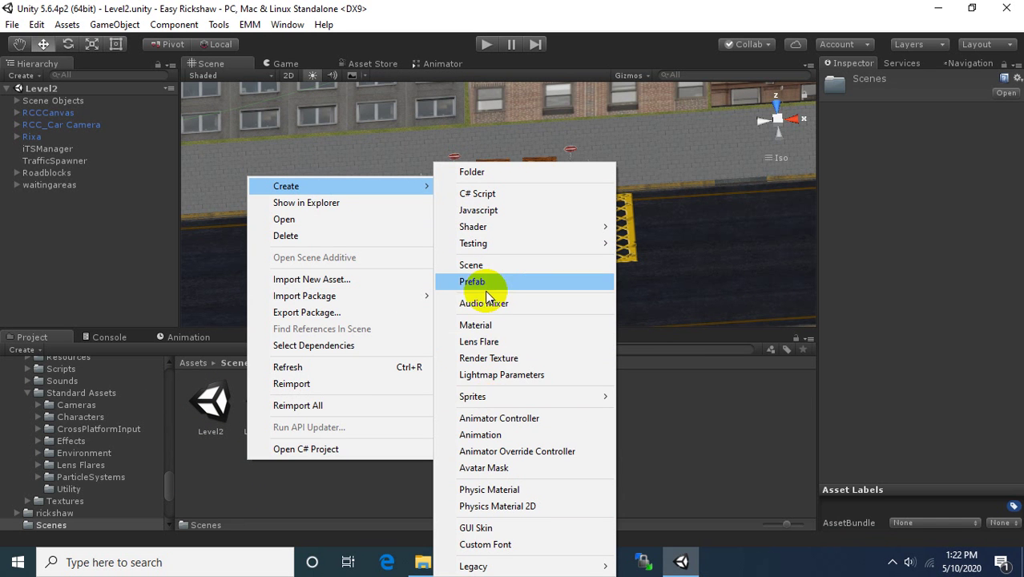
click(472, 265)
text(Level1)
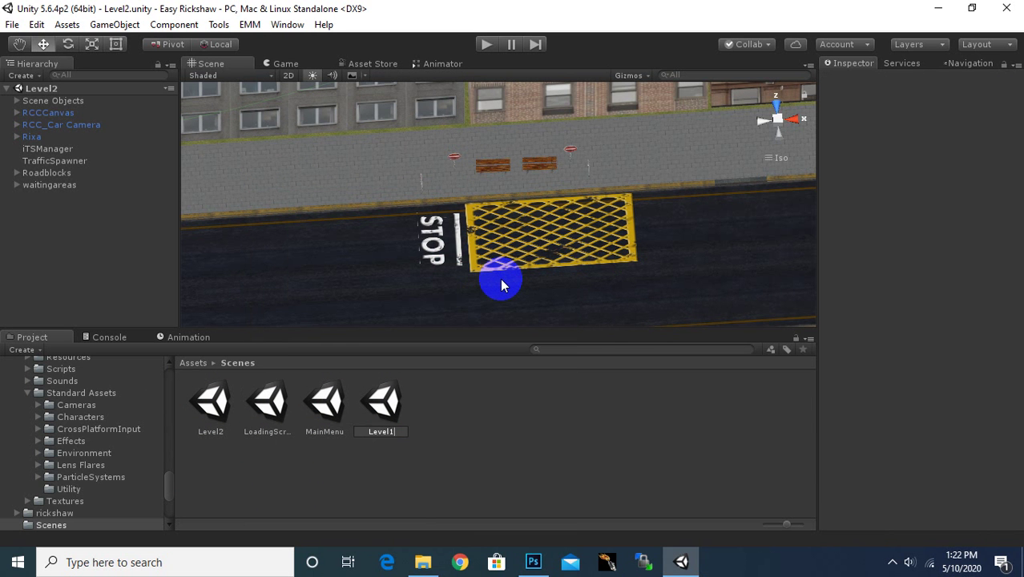
key(Return)
key(Return)
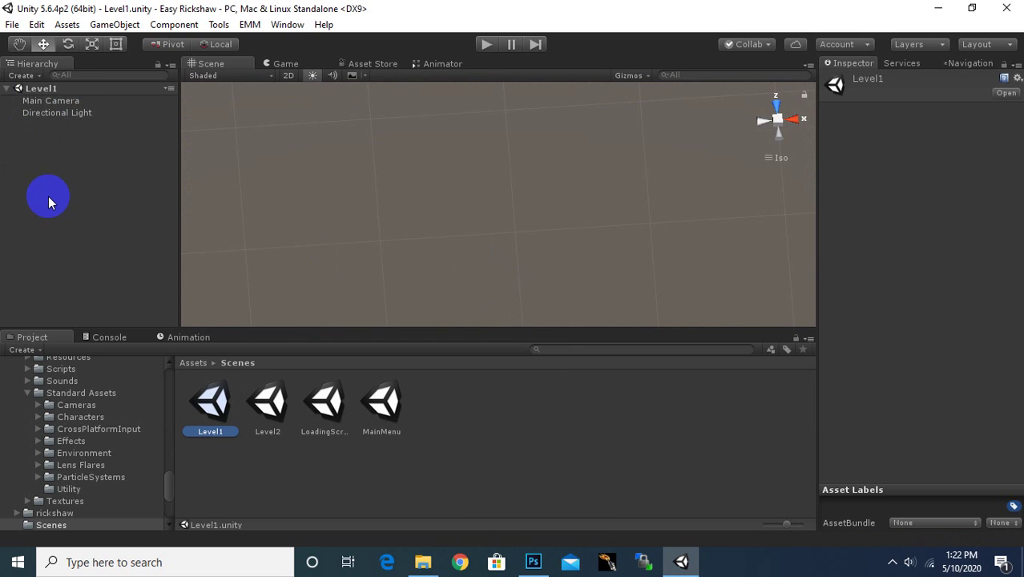
Step: Add a UI Canvas to the Level1 scene
right_click(72, 159)
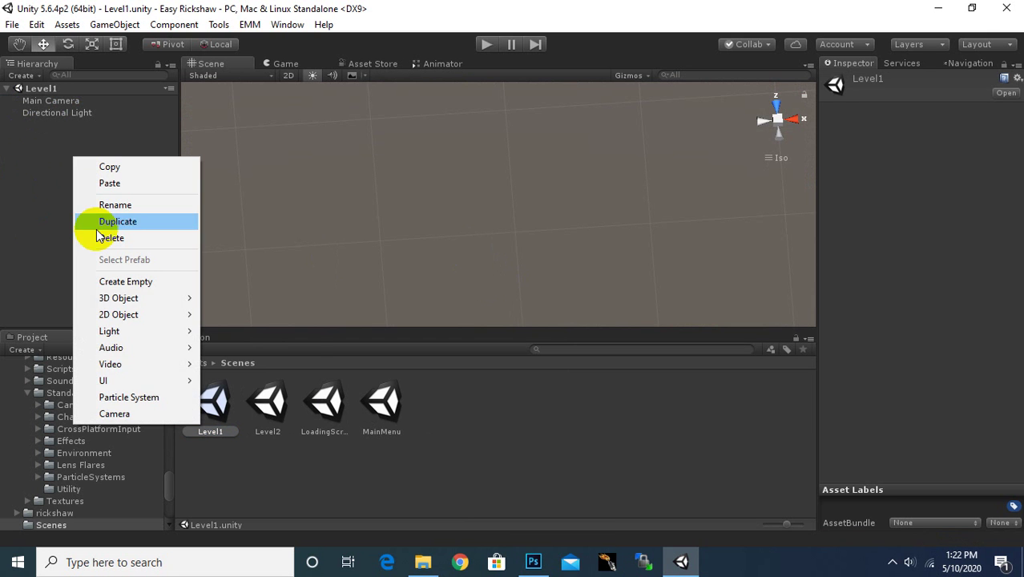
mouse_move(143, 380)
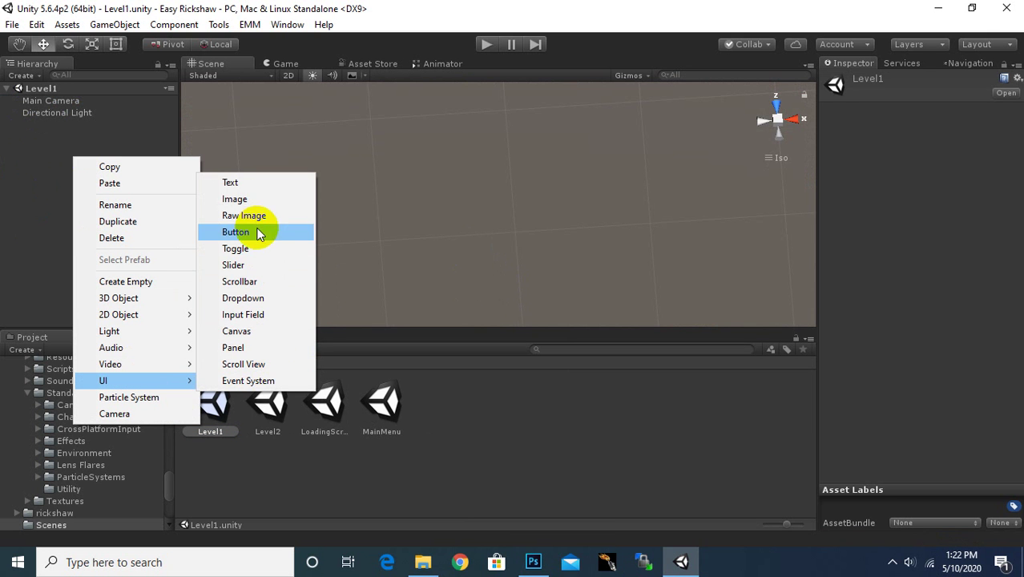
click(253, 340)
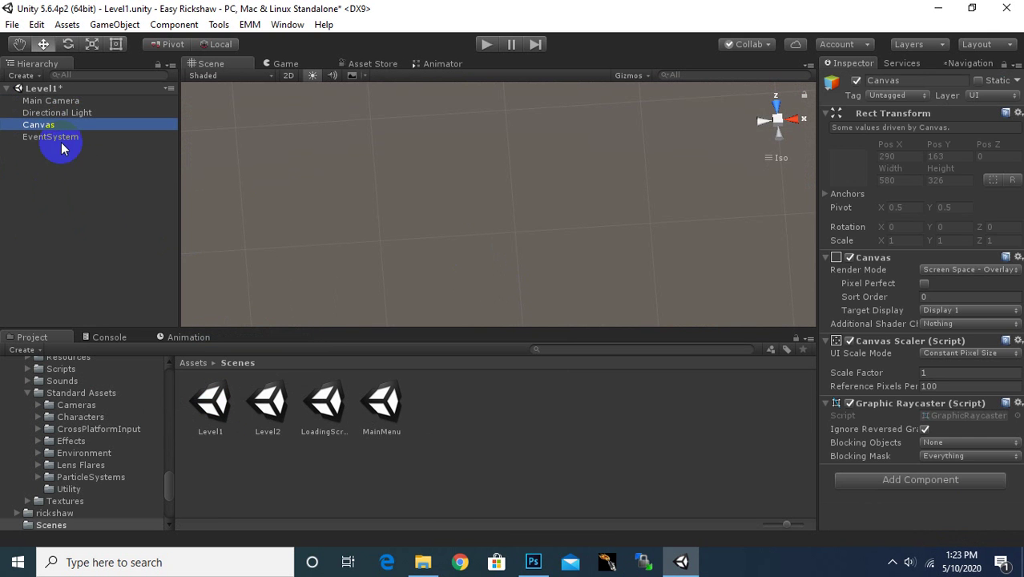
Step: Set the Canvas Scaler to Scale With Screen Size at 1280 x 720 reference resolution
click(952, 359)
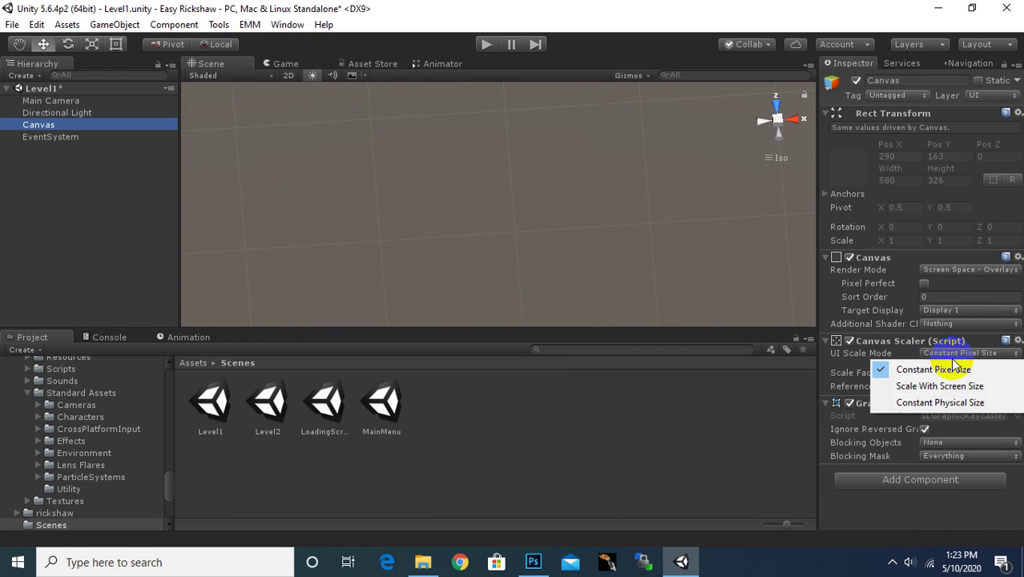
click(930, 384)
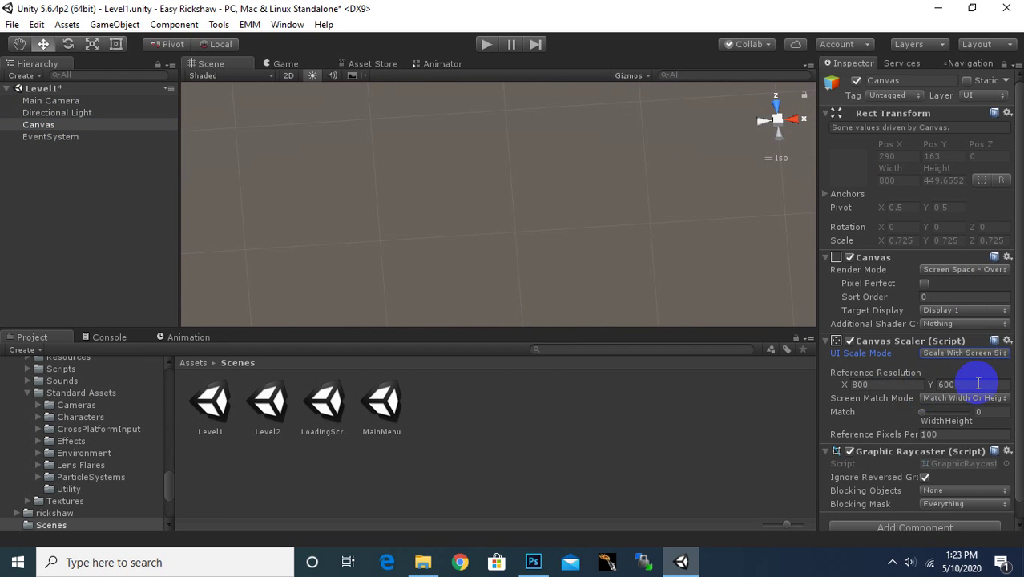
click(885, 385)
text(1280)
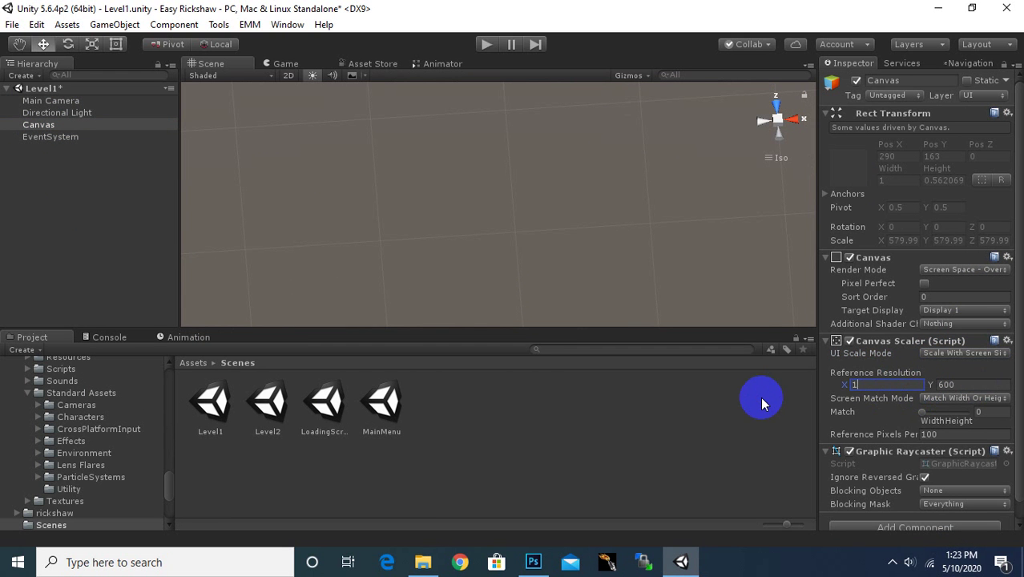
key(Tab)
text(720)
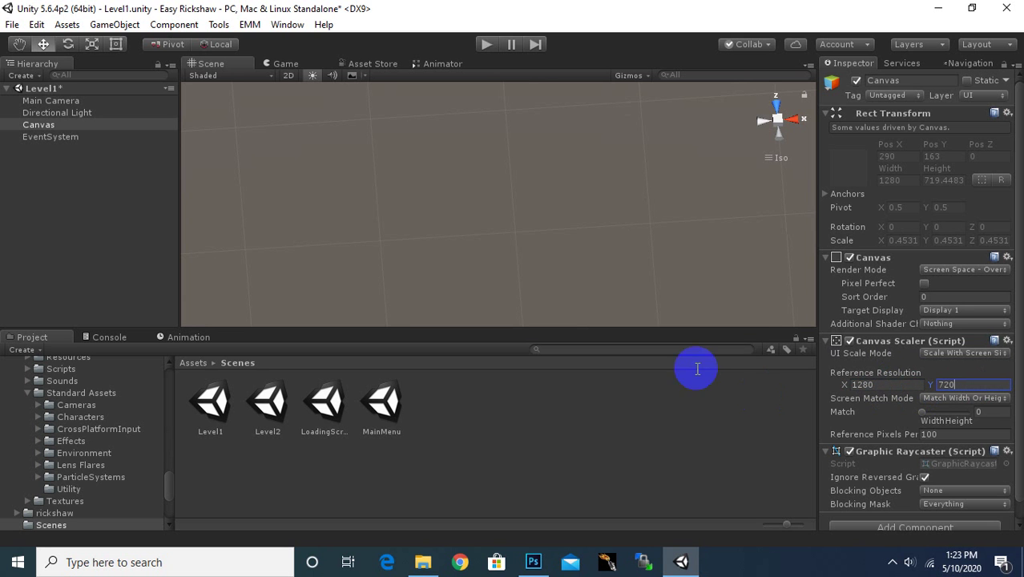
Step: Add a Panel under the Canvas and switch the Scene view to 2D
right_click(49, 126)
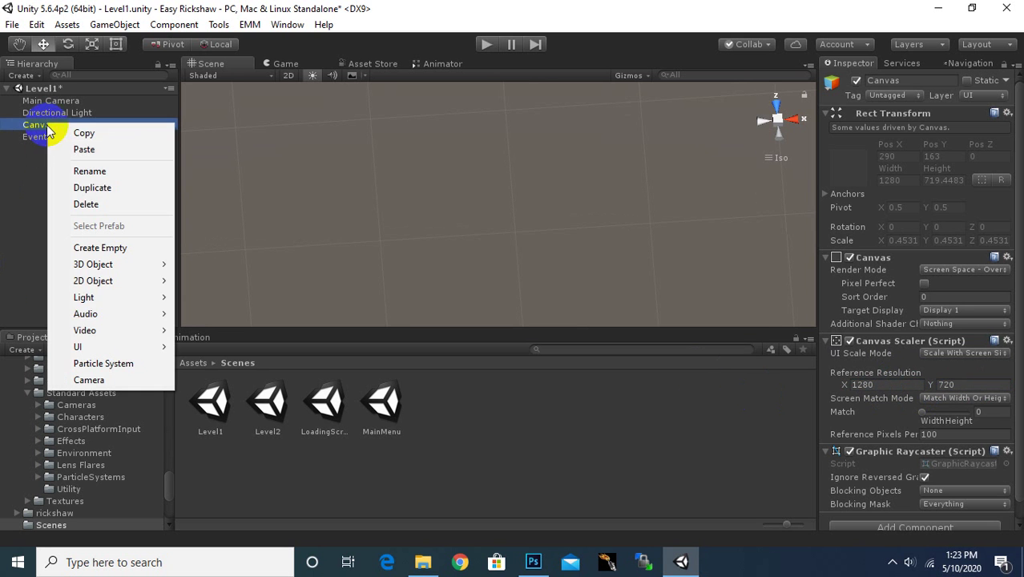
mouse_move(160, 355)
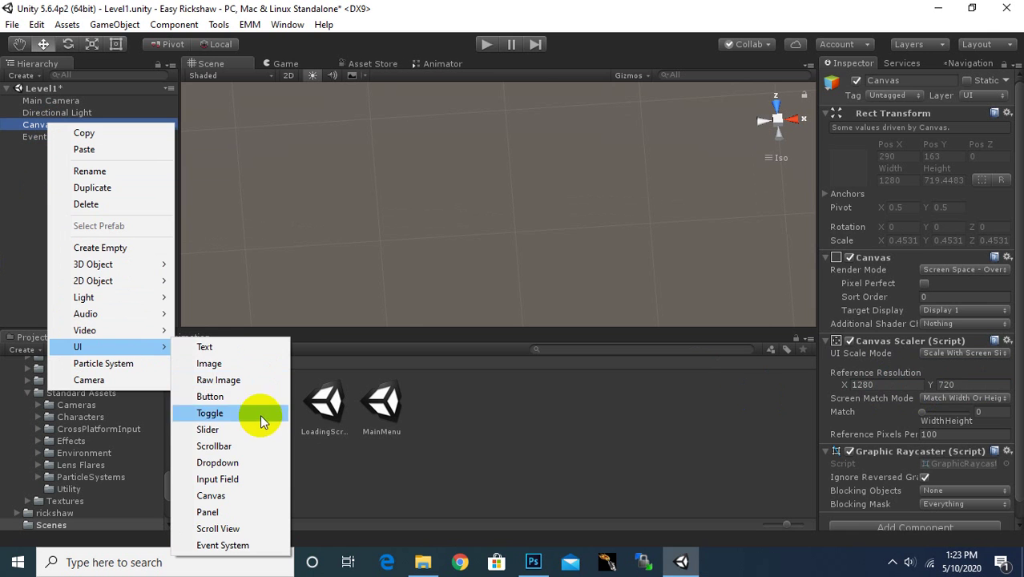
click(234, 513)
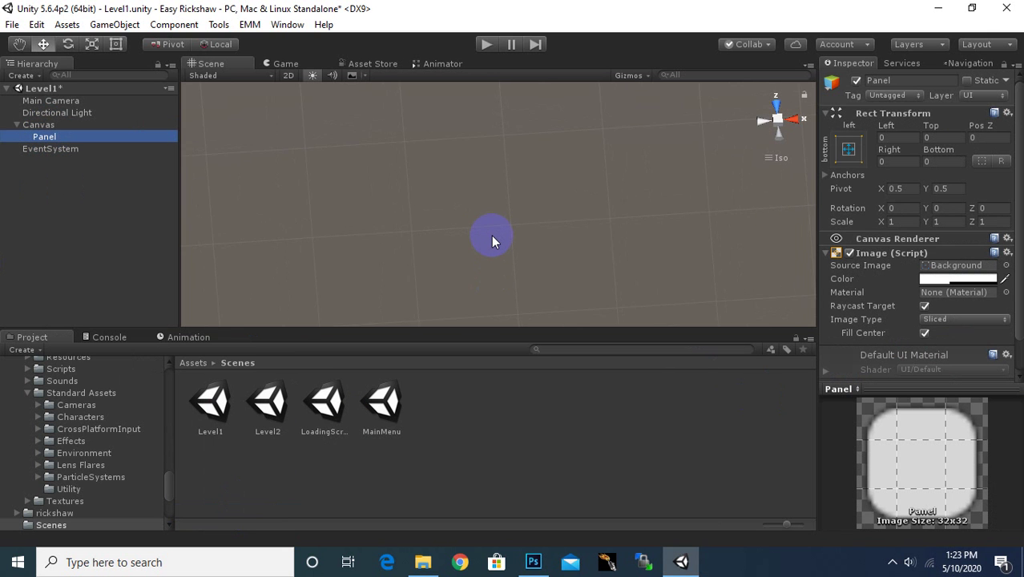
scroll(491, 235, up, 3)
scroll(536, 242, up, 3)
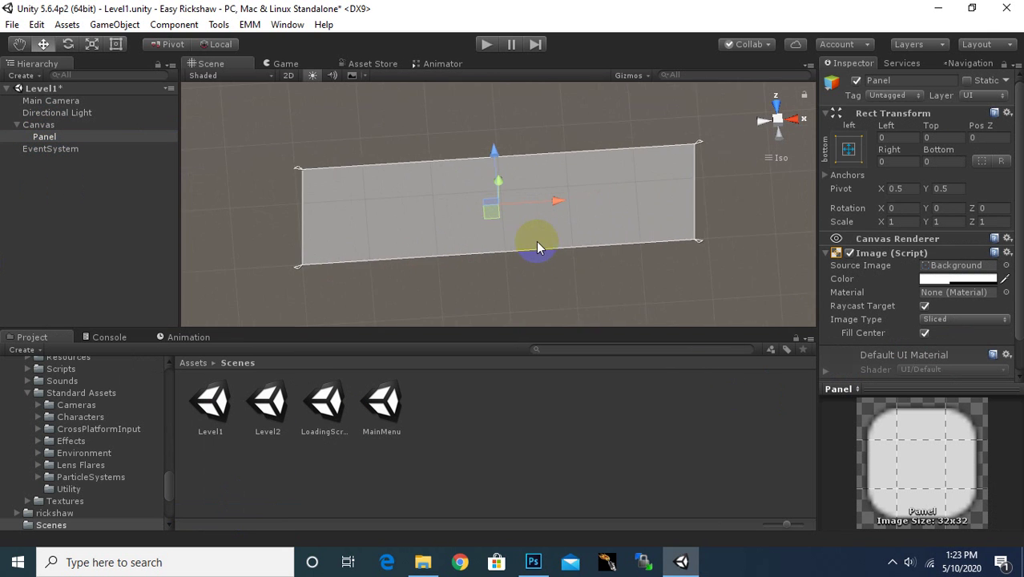
scroll(536, 241, up, 3)
scroll(497, 220, up, 3)
click(293, 79)
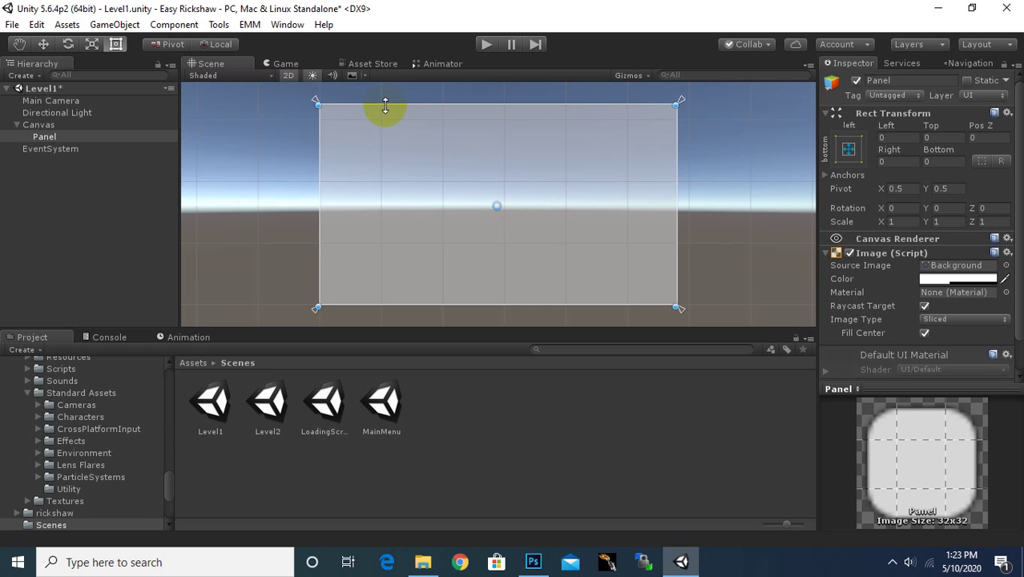
Step: Set the Panel's image colour to near-black 02020264 with alpha 100
click(974, 279)
drag(679, 282, 649, 304)
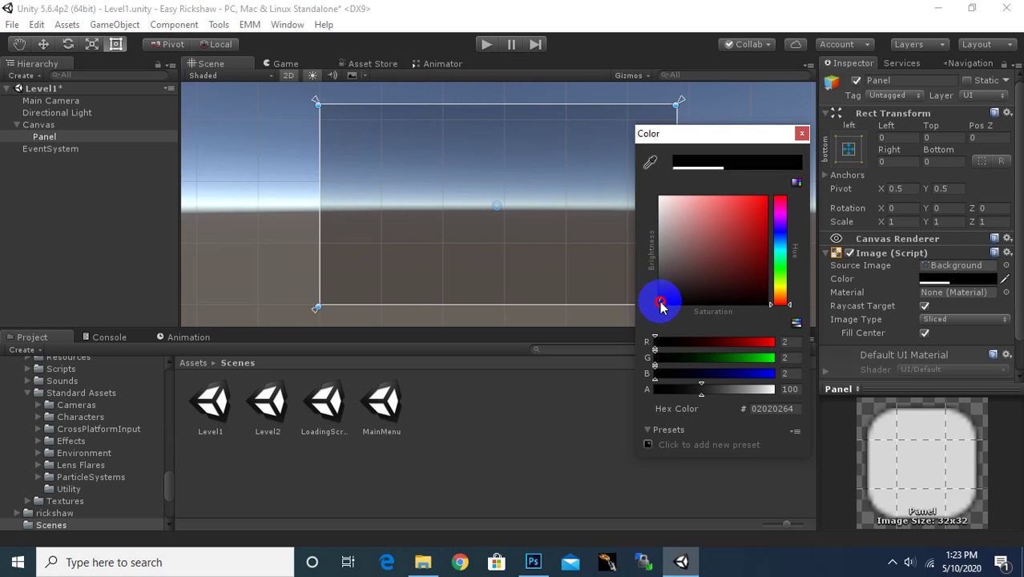
click(801, 133)
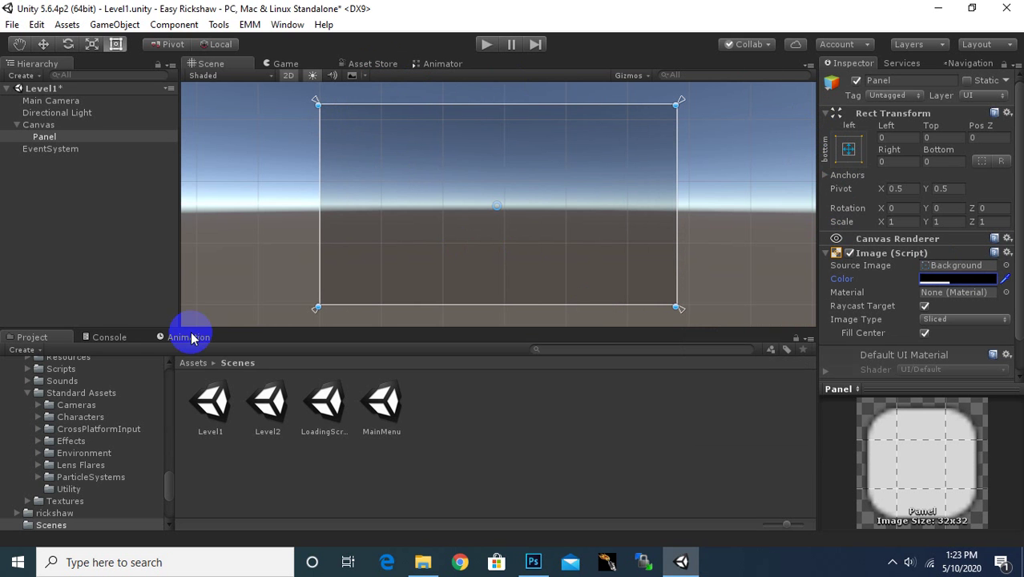
Step: Browse to Assets > EasyMainMenu > Sprites > Images and select the Panel
click(195, 363)
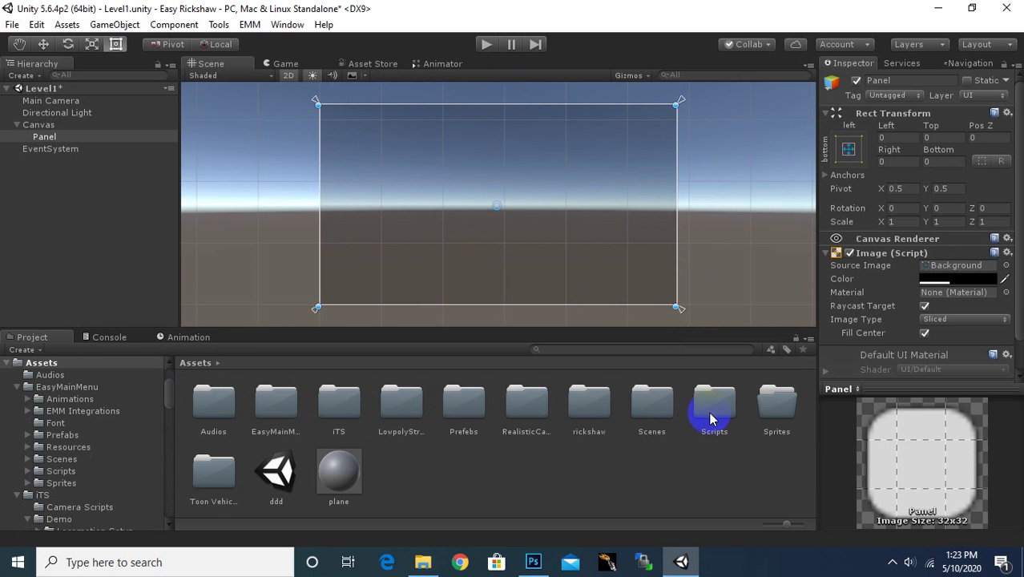
double_click(778, 404)
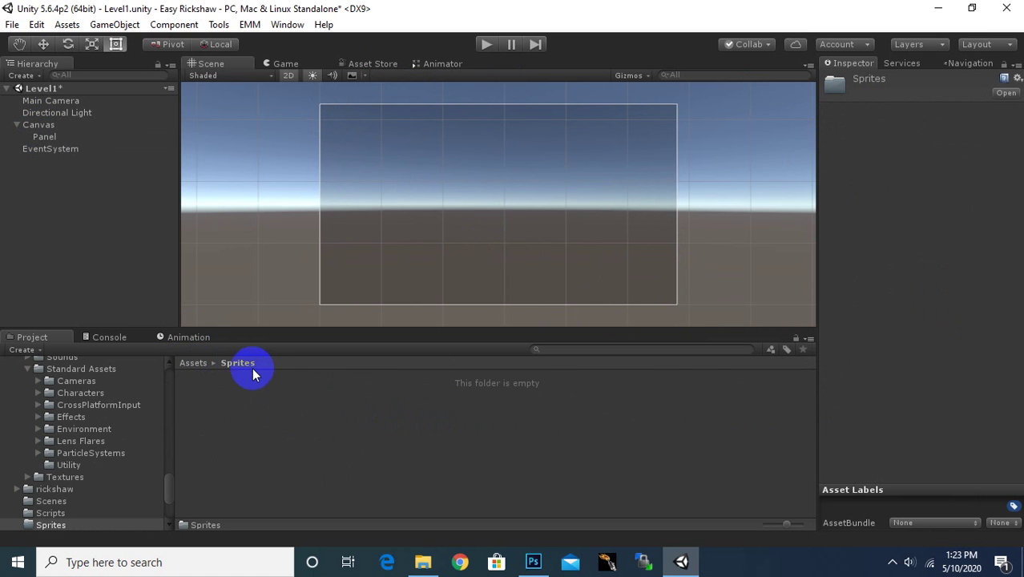
click(201, 369)
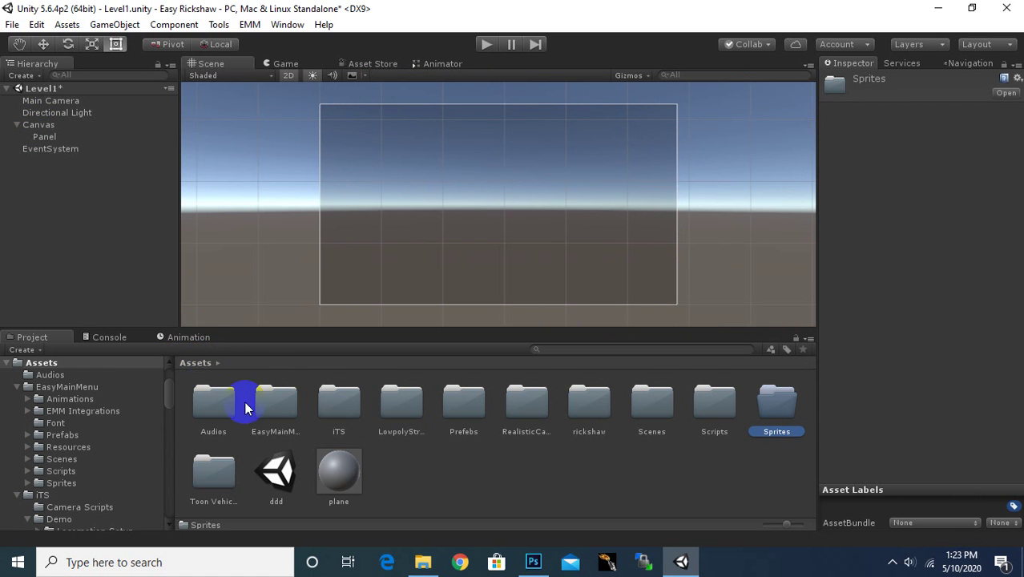
double_click(290, 422)
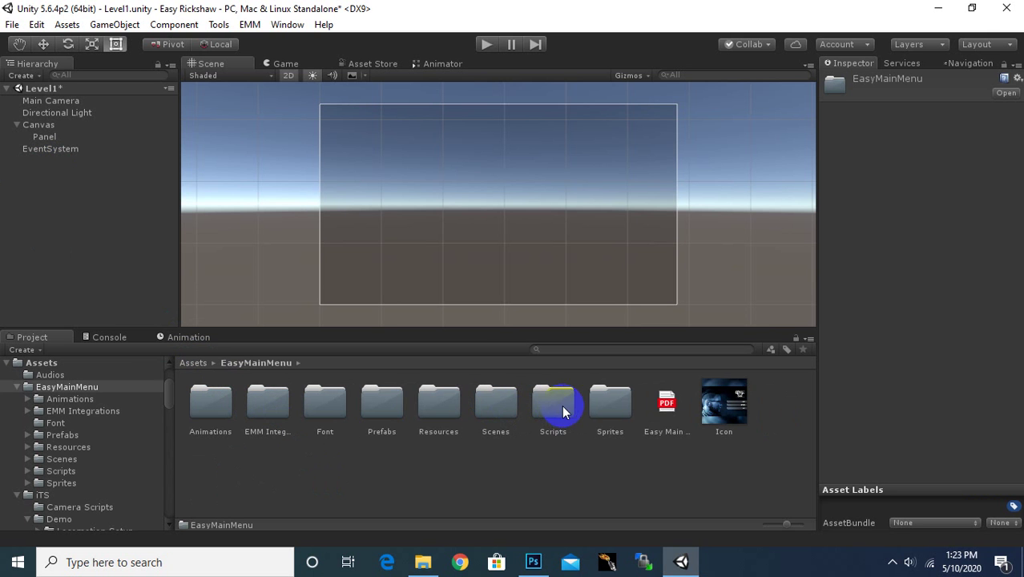
double_click(605, 403)
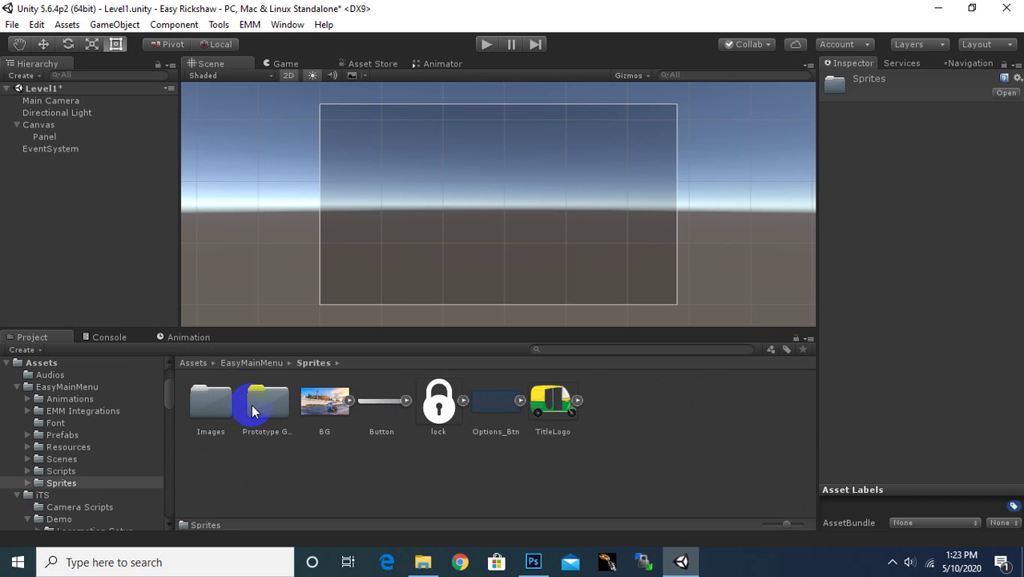
double_click(211, 403)
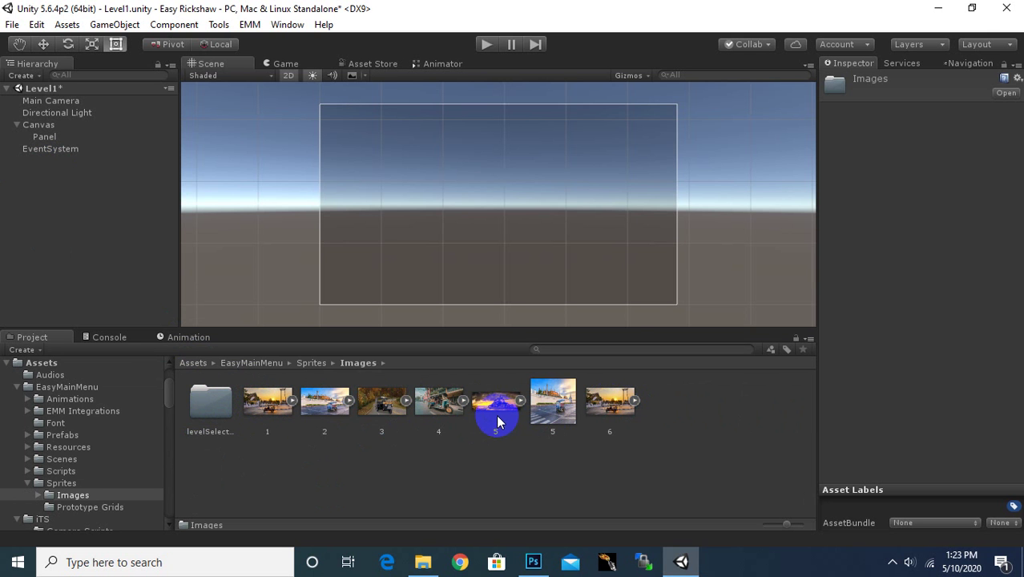
click(46, 136)
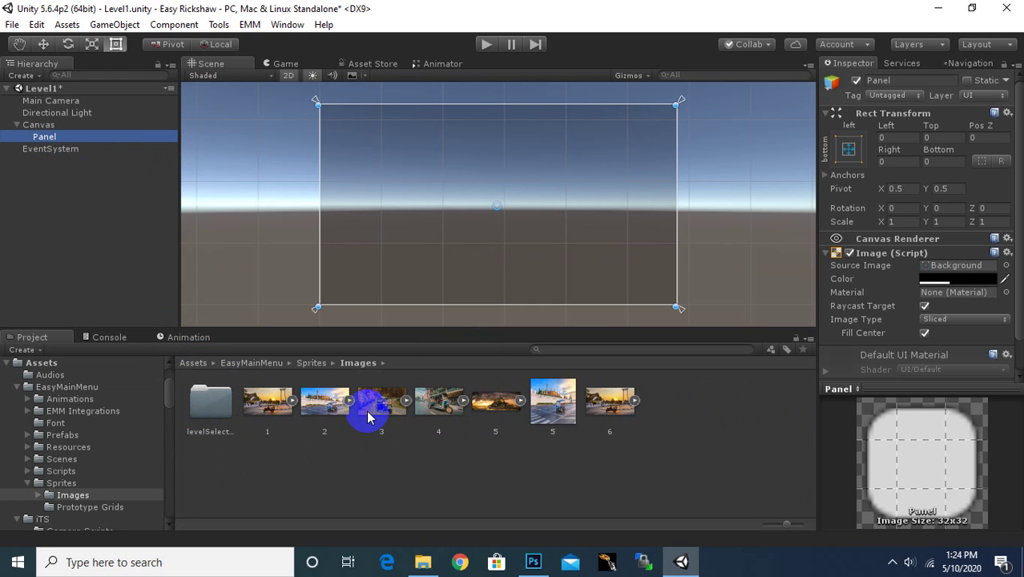
Step: Assign rickshaw sprite 3 as the Panel's Source Image and set its tint to white
drag(368, 416, 957, 265)
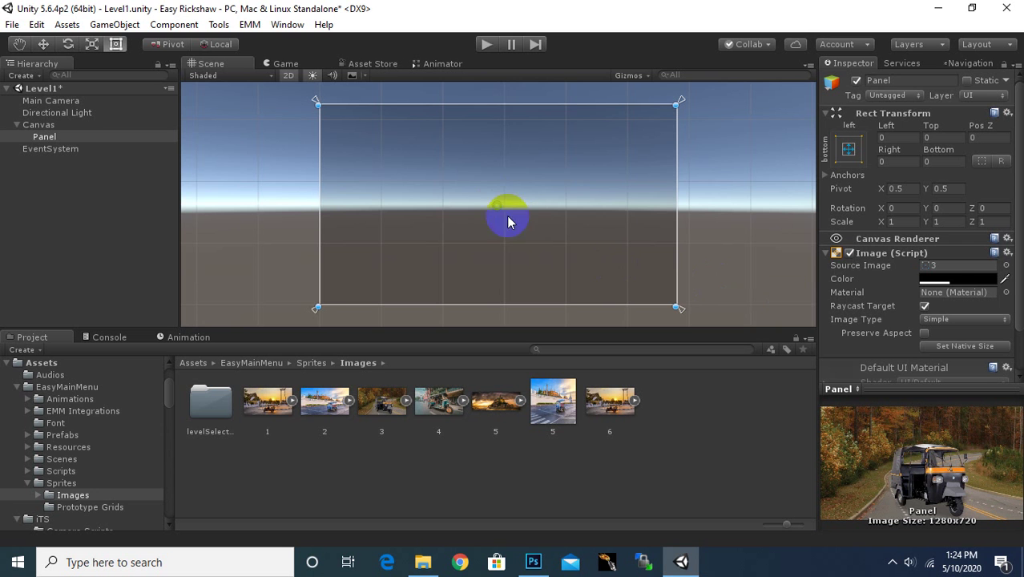
click(944, 283)
drag(709, 297, 577, 154)
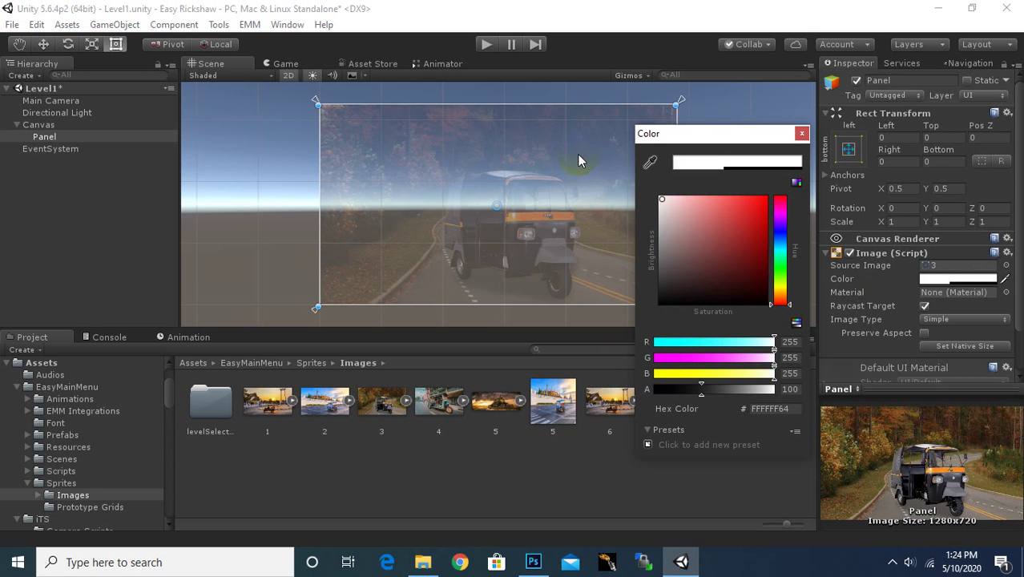
drag(739, 134, 905, 143)
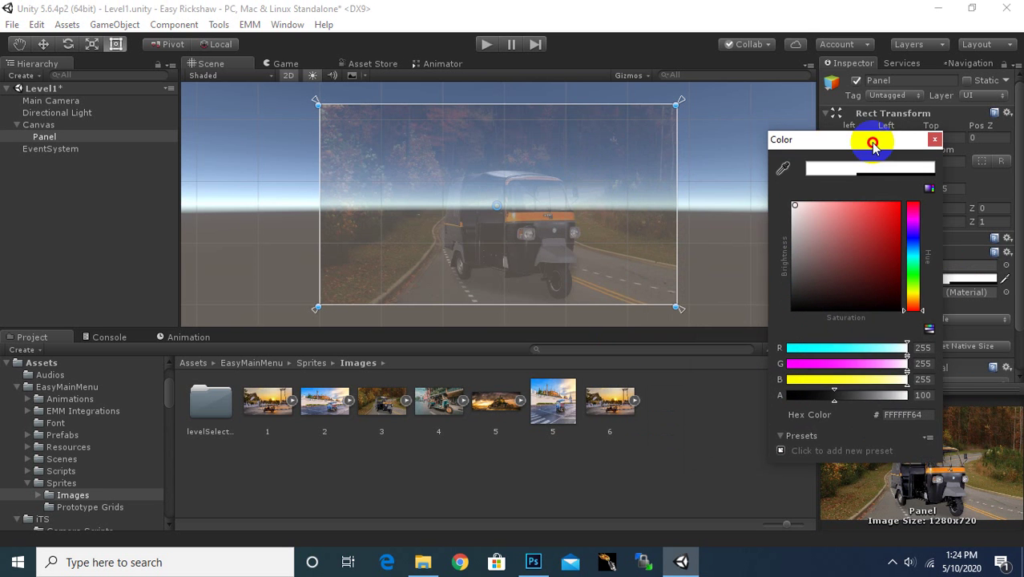
Step: Make the Panel image fully opaque (alpha 255) and darken its tint to 696969
drag(887, 398, 1000, 403)
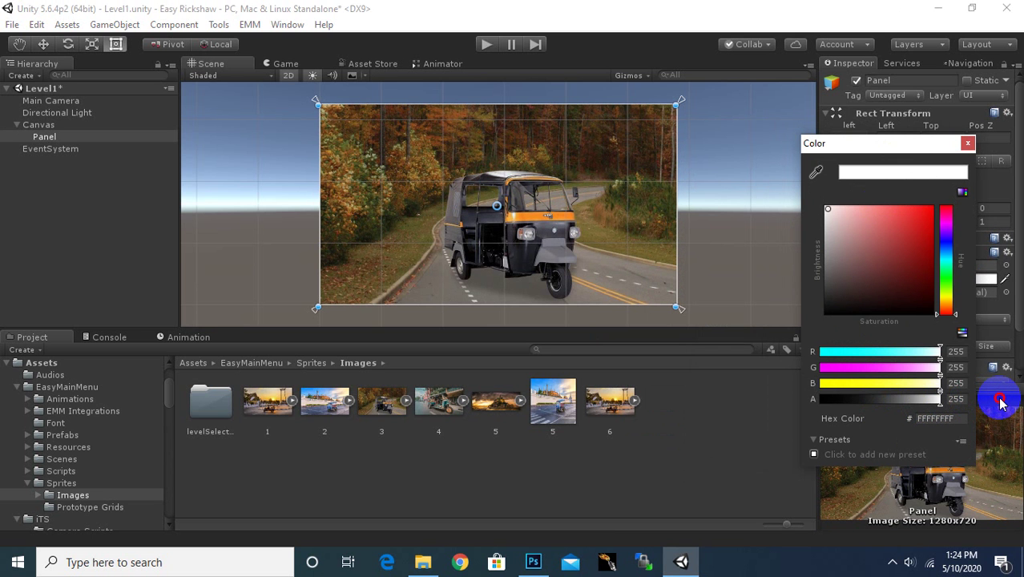
mouse_move(1000, 403)
mouse_down()
mouse_move(889, 407)
mouse_move(982, 401)
mouse_up()
drag(833, 216, 798, 283)
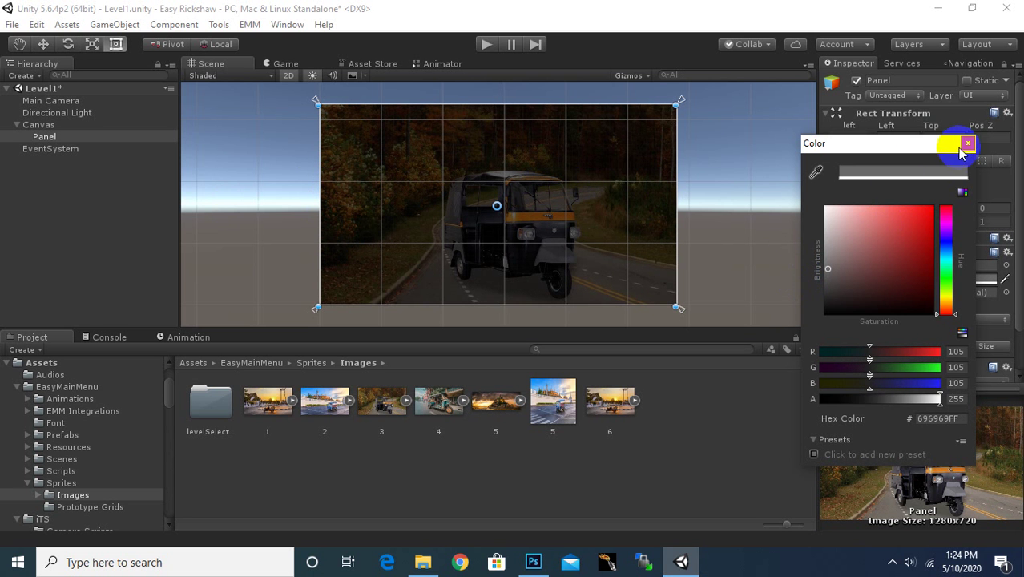
click(968, 144)
scroll(549, 258, up, 2)
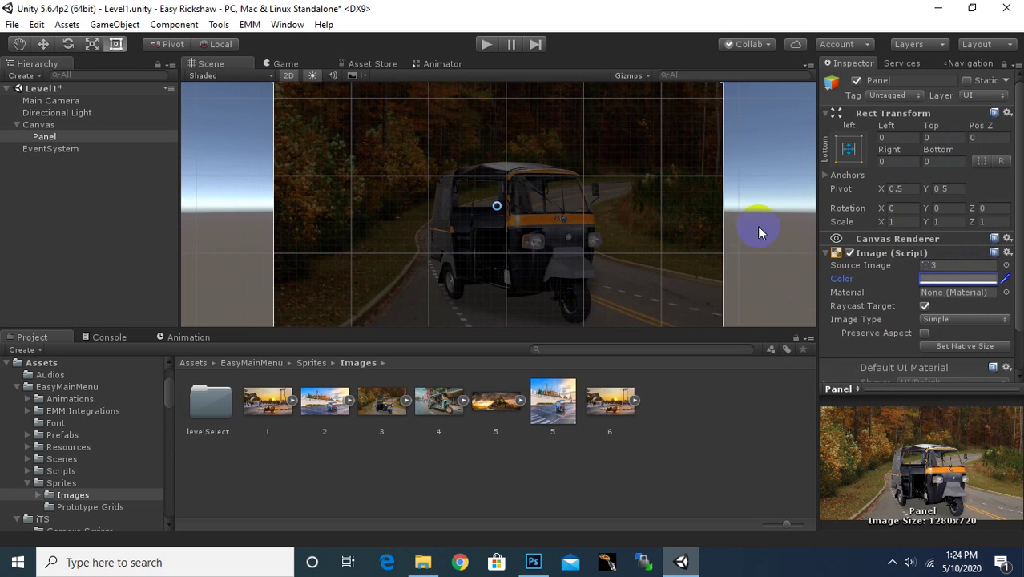
scroll(667, 240, down, 2)
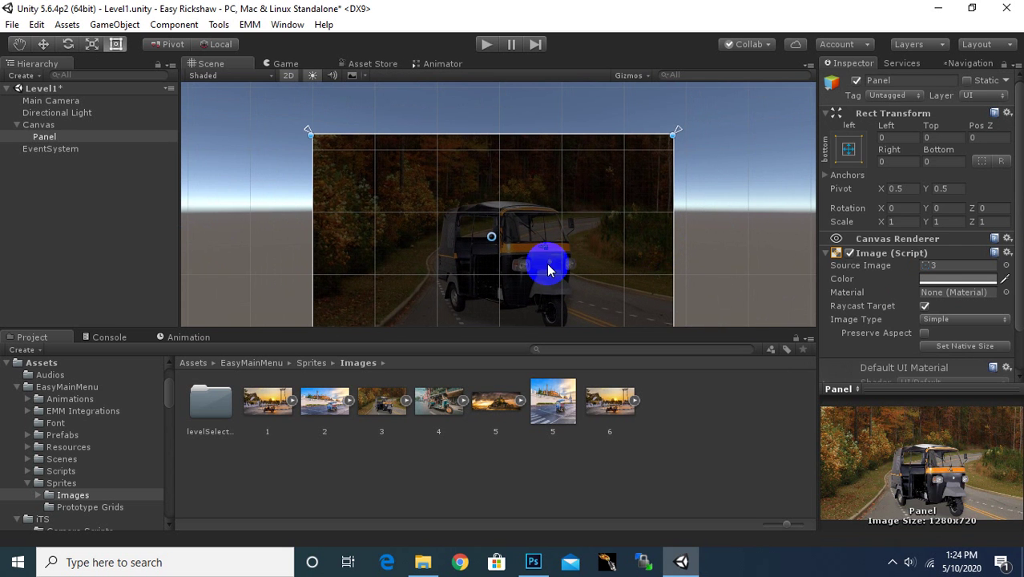
Step: Add a Text object under the Canvas and rename it Title
right_click(44, 141)
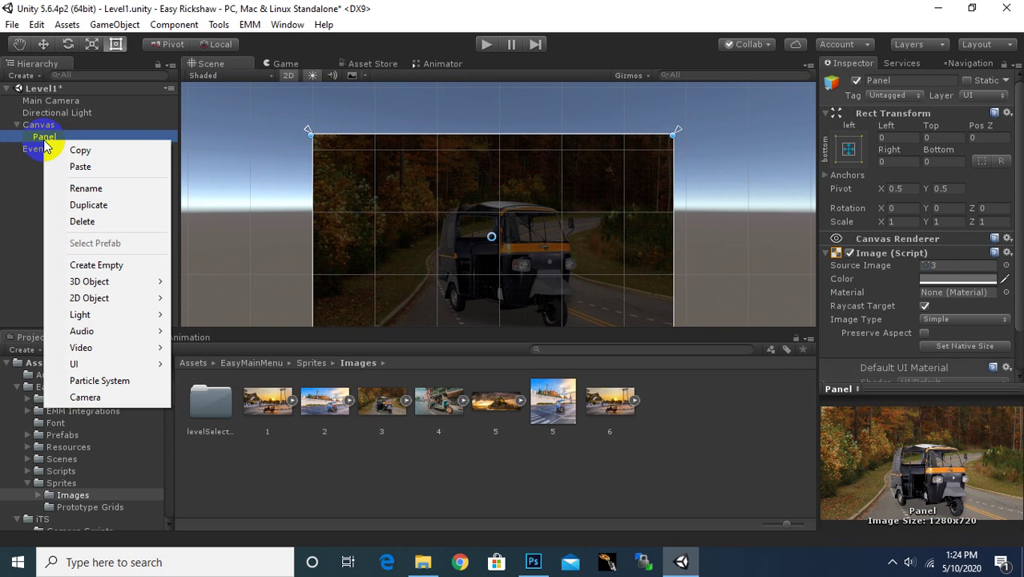
right_click(35, 129)
mouse_move(95, 349)
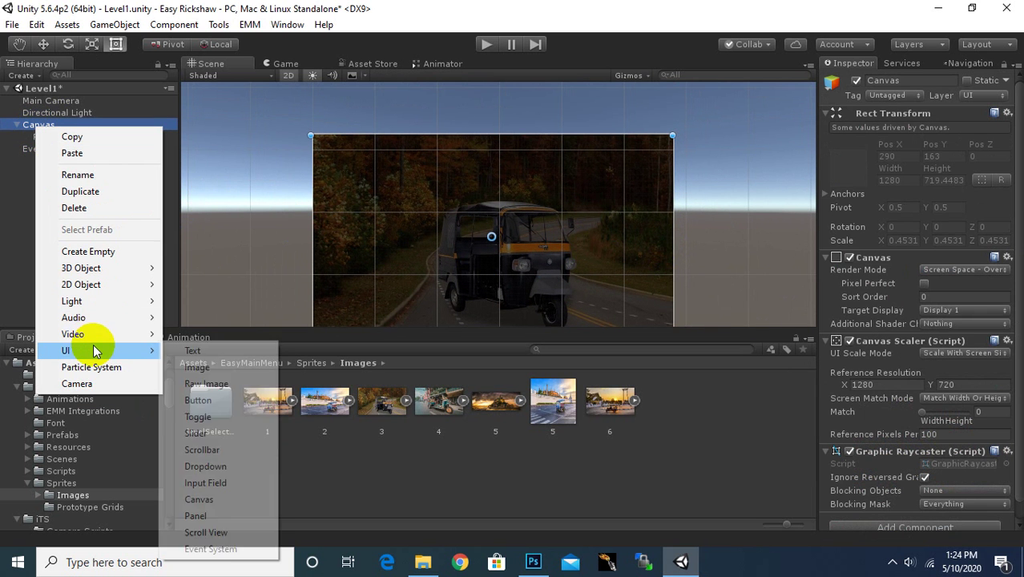
click(238, 355)
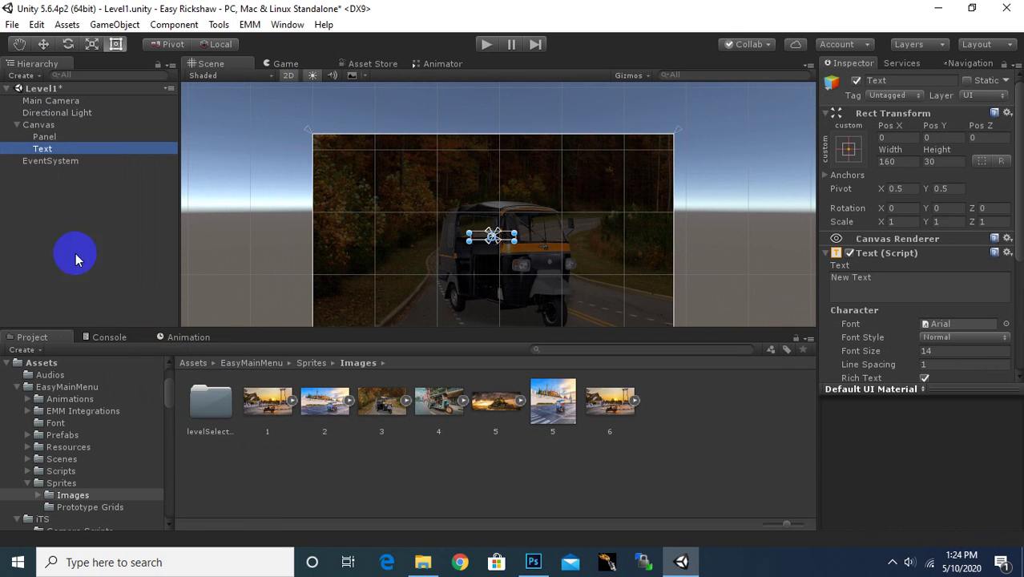
right_click(44, 148)
click(78, 197)
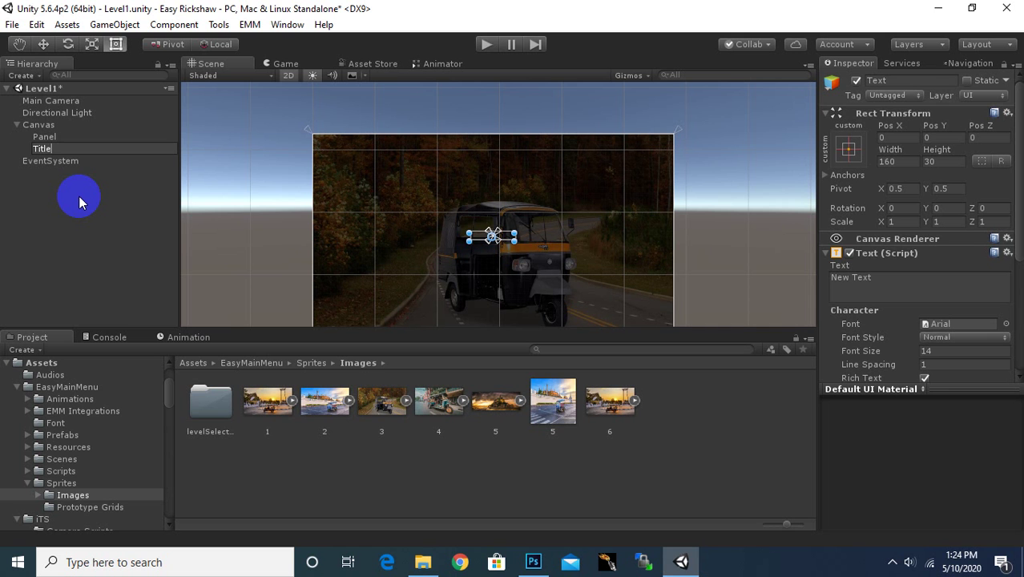
key(Return)
Step: Set the Title text to INSTRUCTIONS with font size 24
click(898, 285)
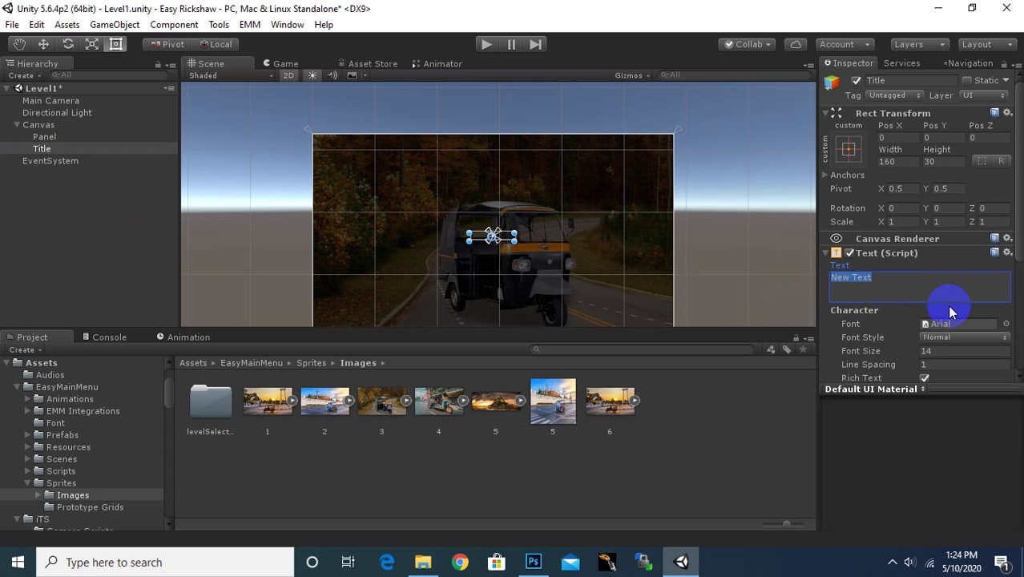
text(INST)
text(RUS)
key(BackSpace)
text(CT)
text(IONS)
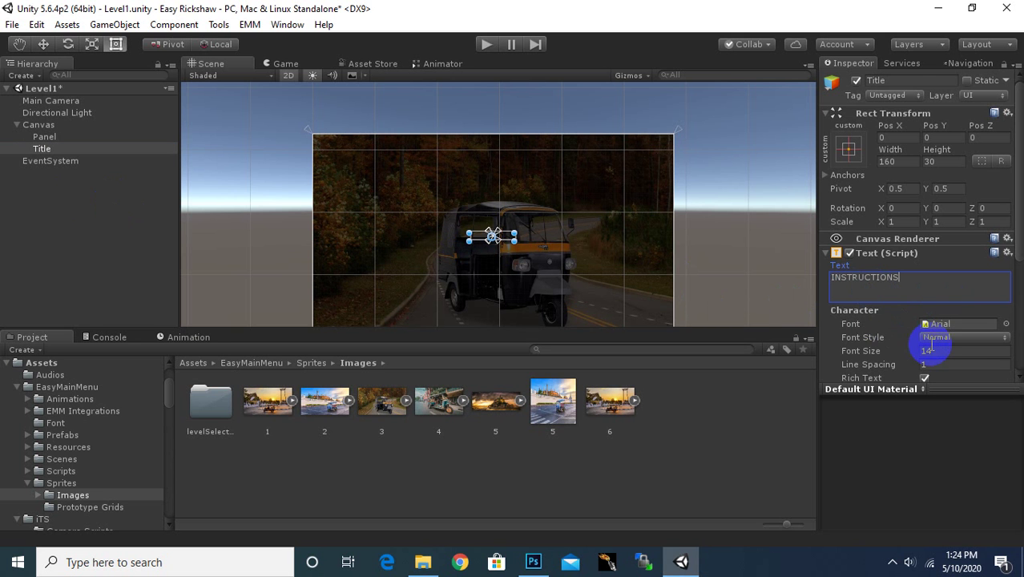
click(935, 352)
text(24)
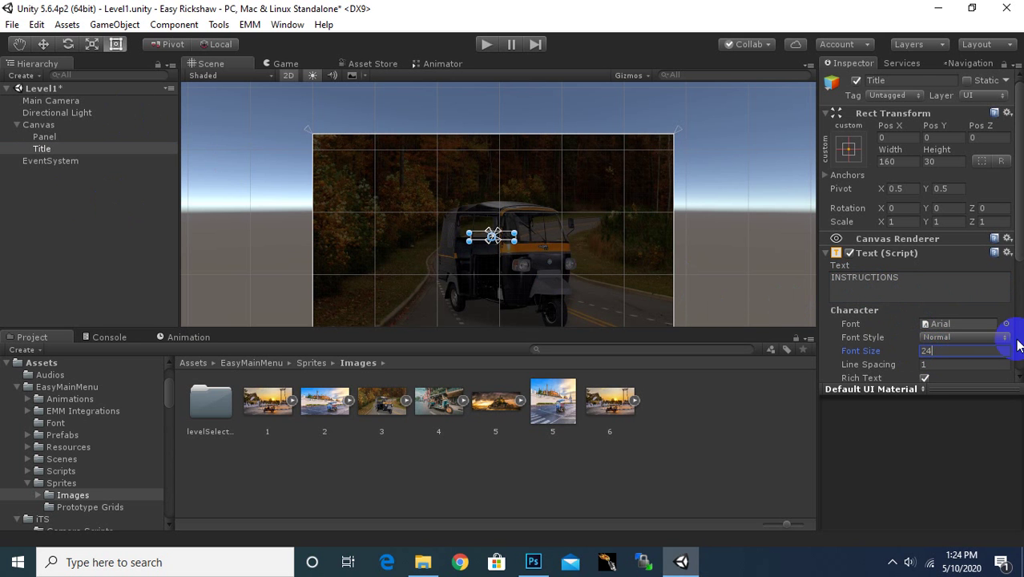
Step: Set both overflows to Overflow, centre it vertically, and move it near the top
scroll(948, 301, down, 3)
click(954, 342)
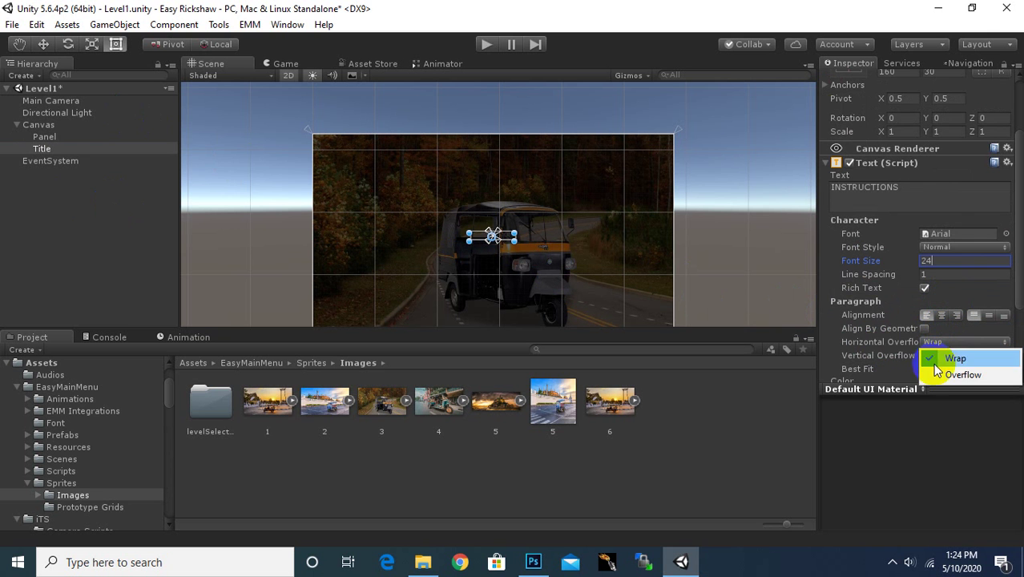
click(933, 365)
click(932, 359)
click(939, 388)
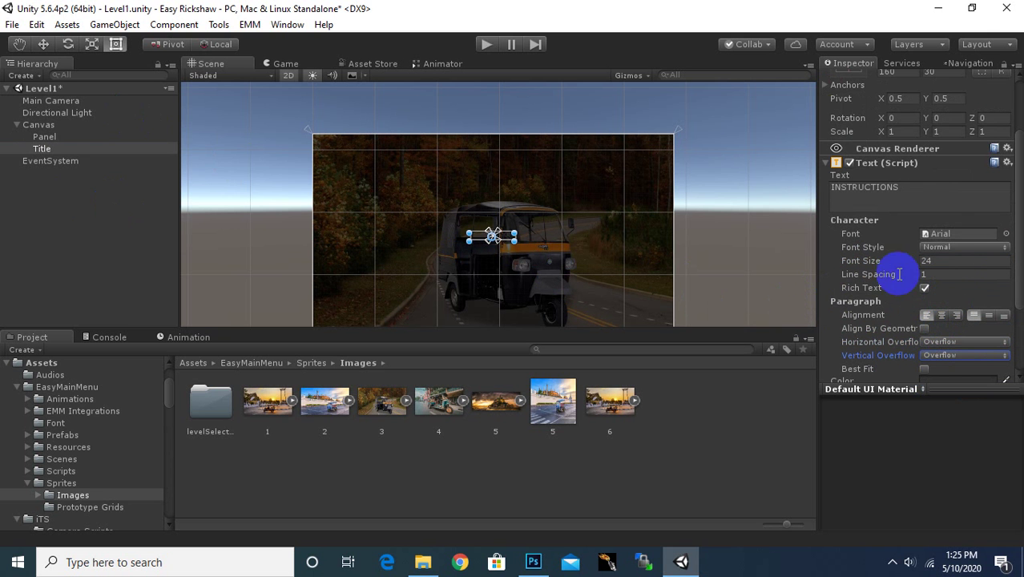
click(989, 315)
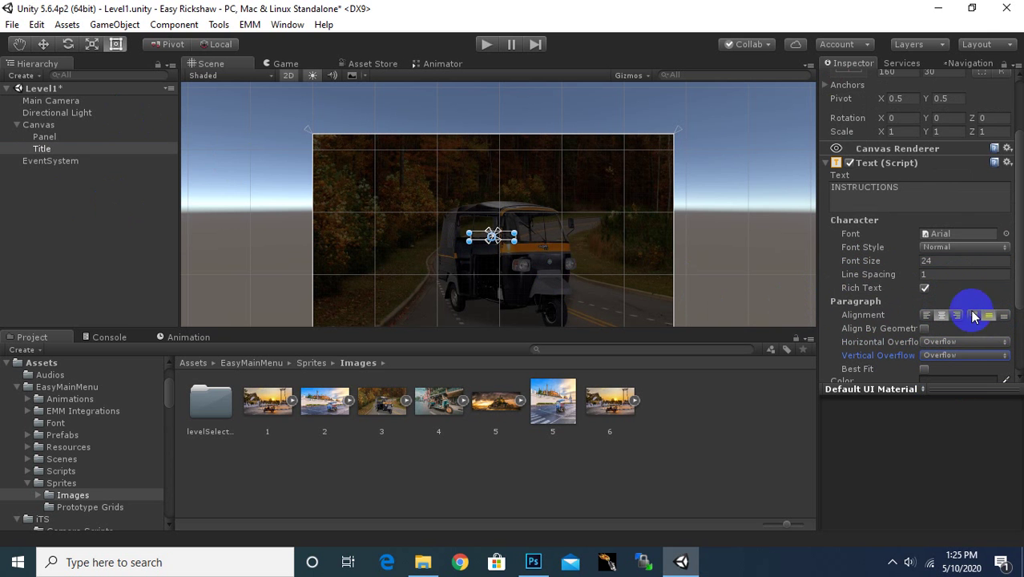
scroll(499, 272, up, 3)
scroll(499, 272, up, 3)
drag(515, 277, 522, 106)
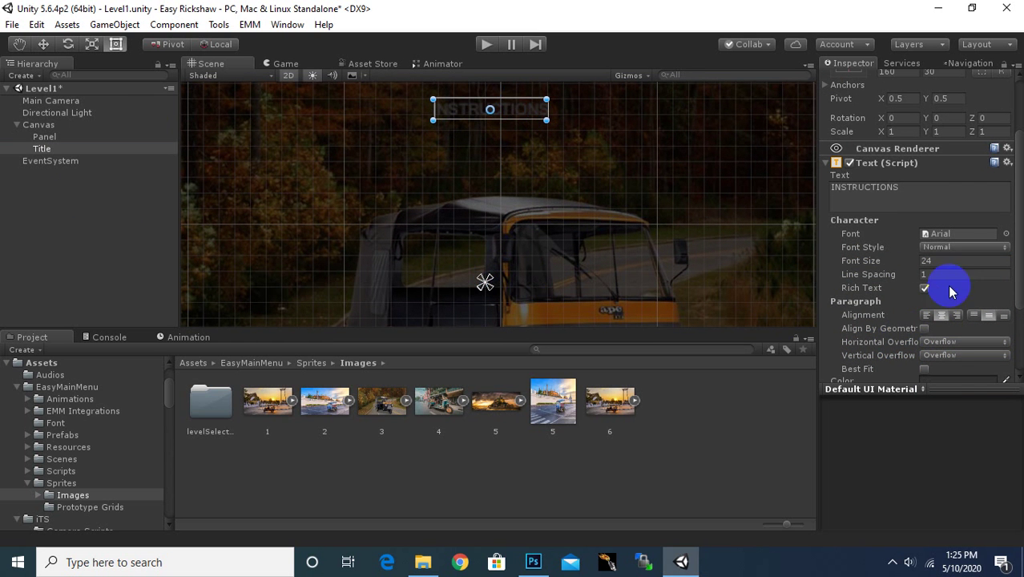
Step: Make the INSTRUCTIONS title white and bold
click(937, 377)
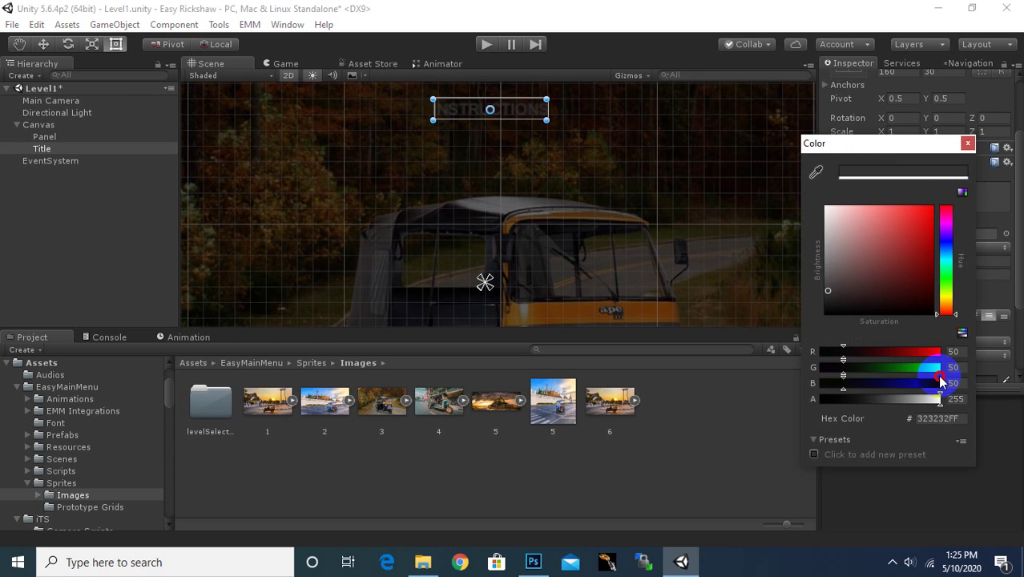
drag(864, 259, 825, 207)
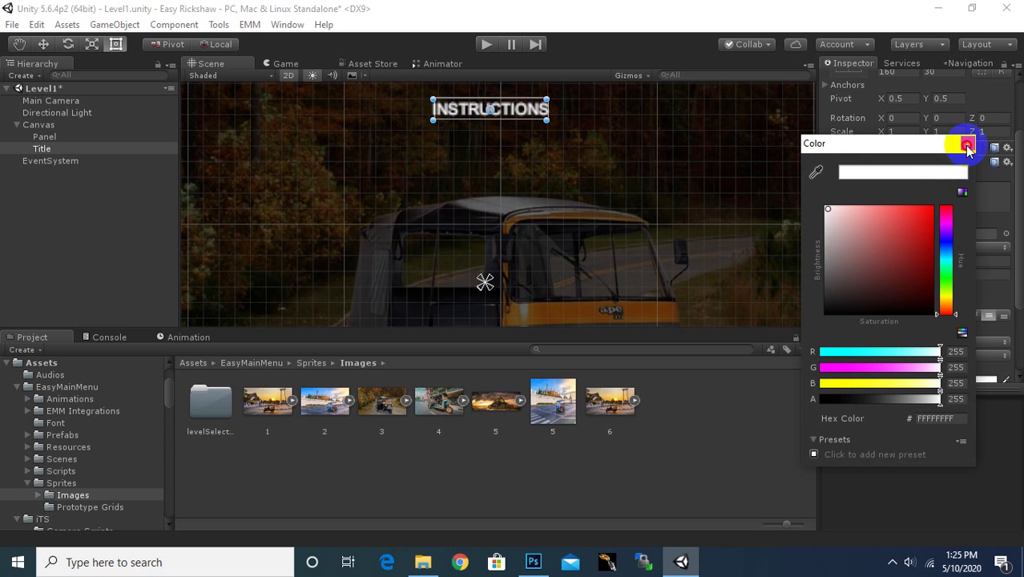
click(968, 143)
click(987, 247)
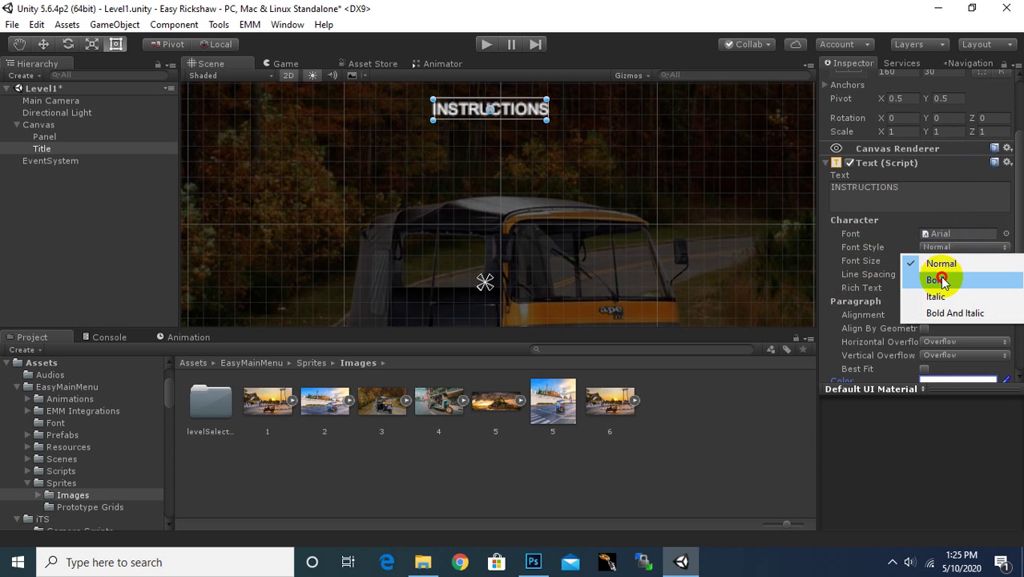
click(946, 279)
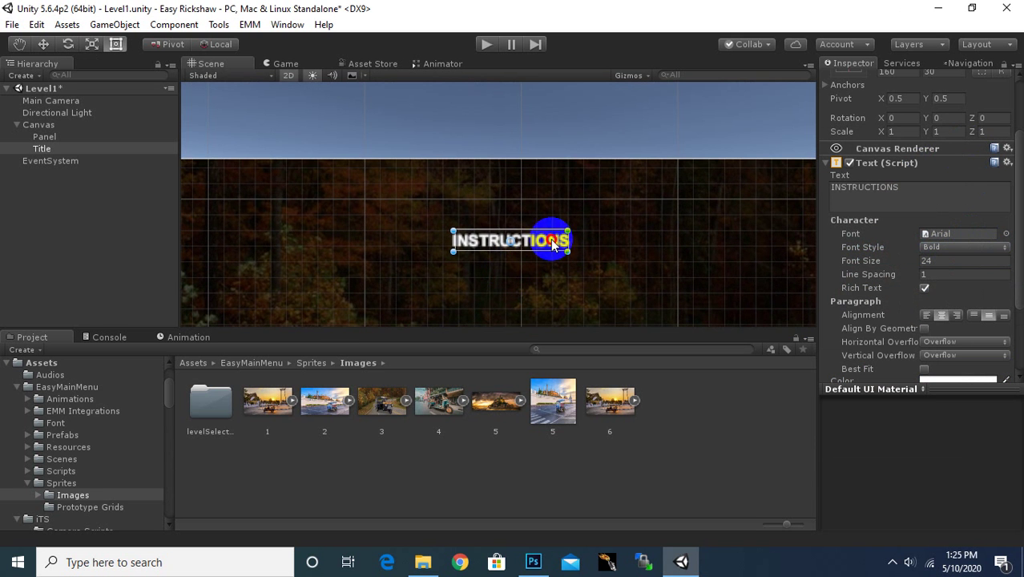
Step: Anchor the Title to the top centre of the canvas using the Anchor Presets
drag(483, 124, 546, 206)
scroll(541, 207, down, 3)
scroll(544, 210, down, 2)
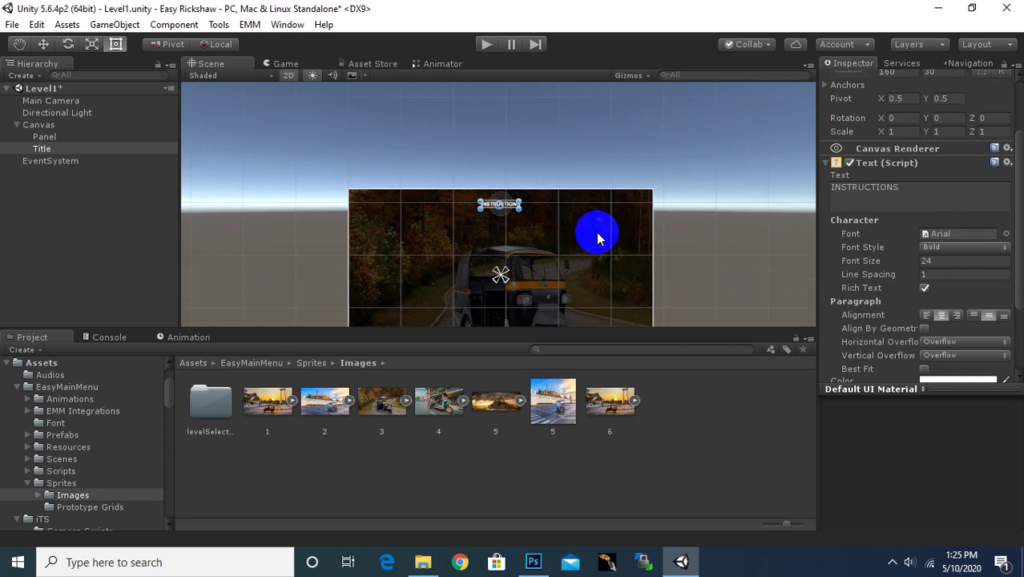
scroll(882, 100, up, 2)
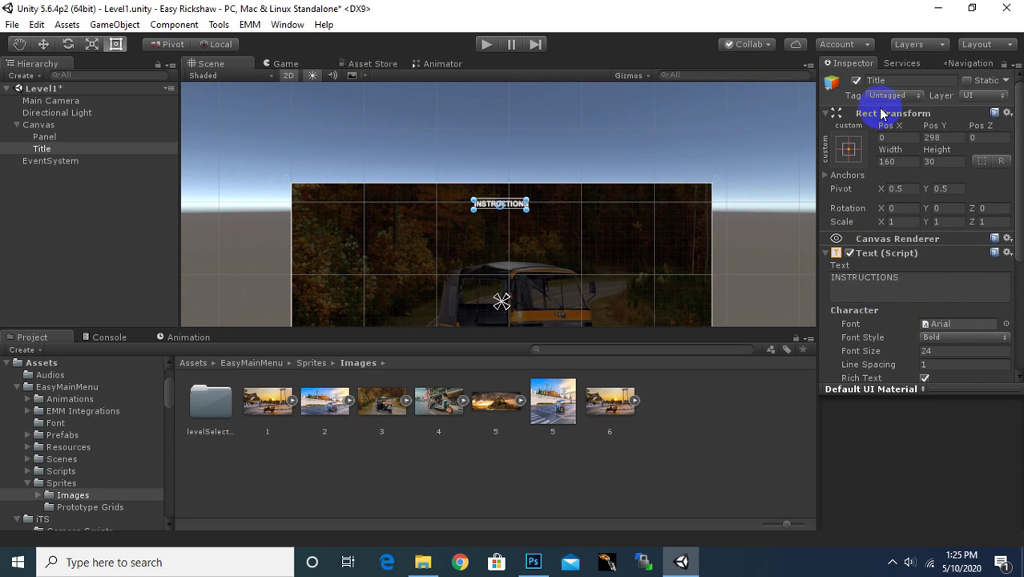
click(851, 155)
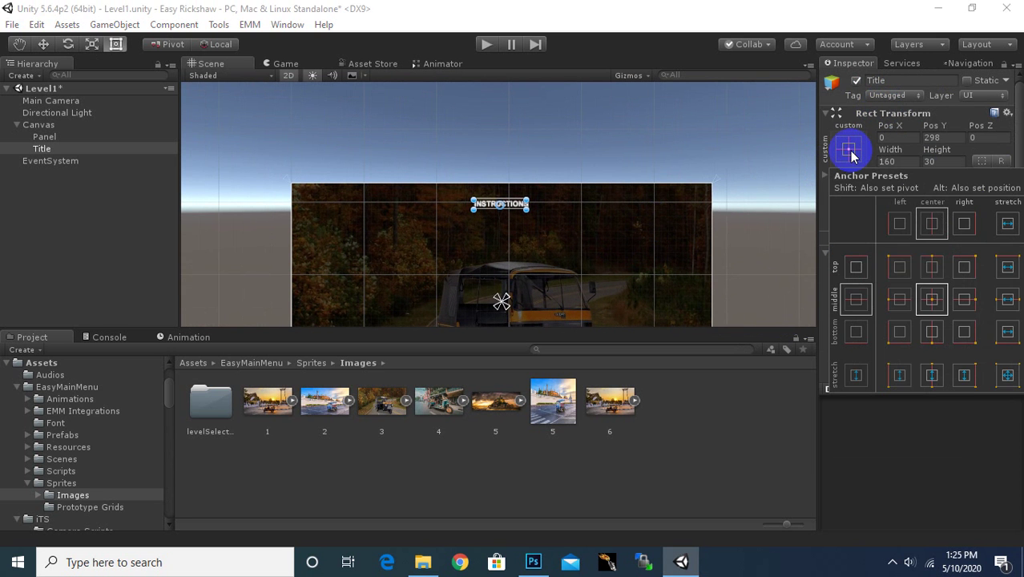
click(928, 266)
click(930, 268)
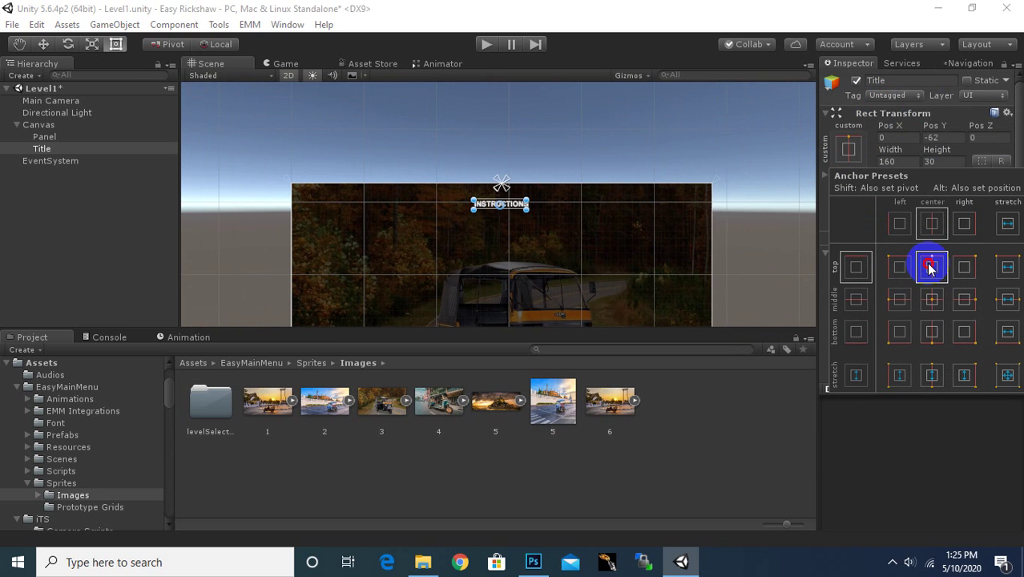
scroll(539, 183, up, 1)
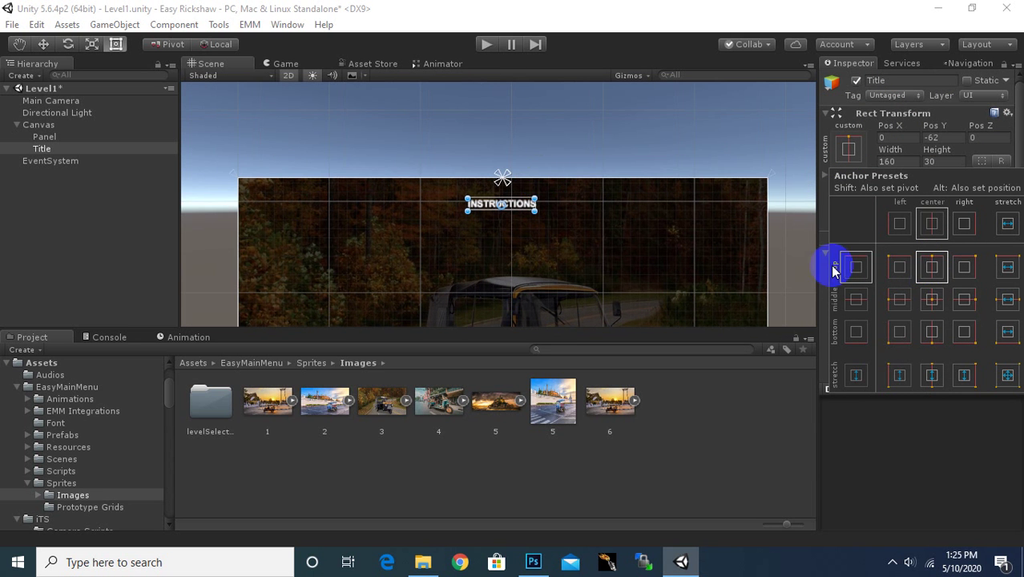
click(579, 187)
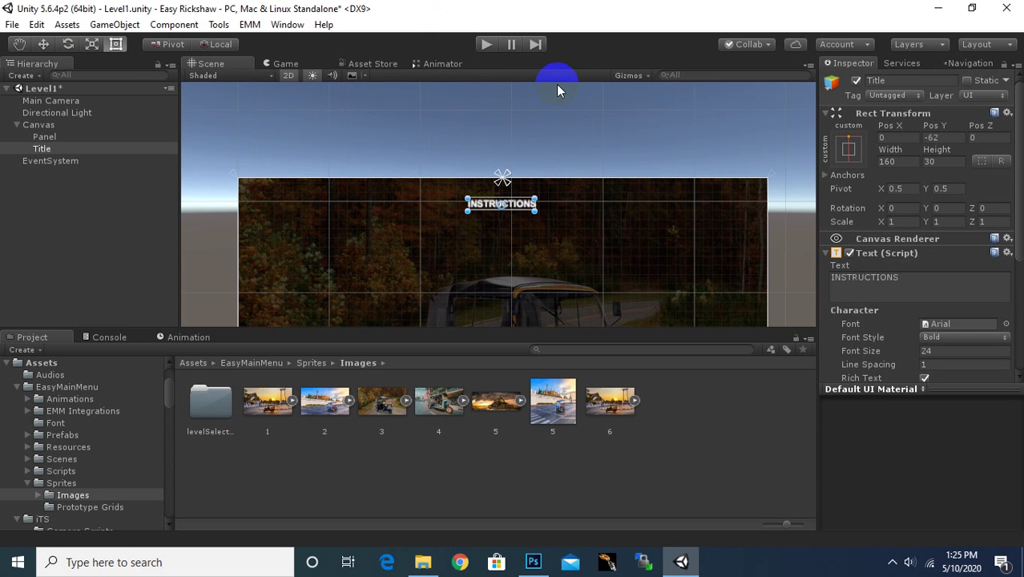
Step: Enlarge the title to font size 48
middle_drag(597, 142, 617, 76)
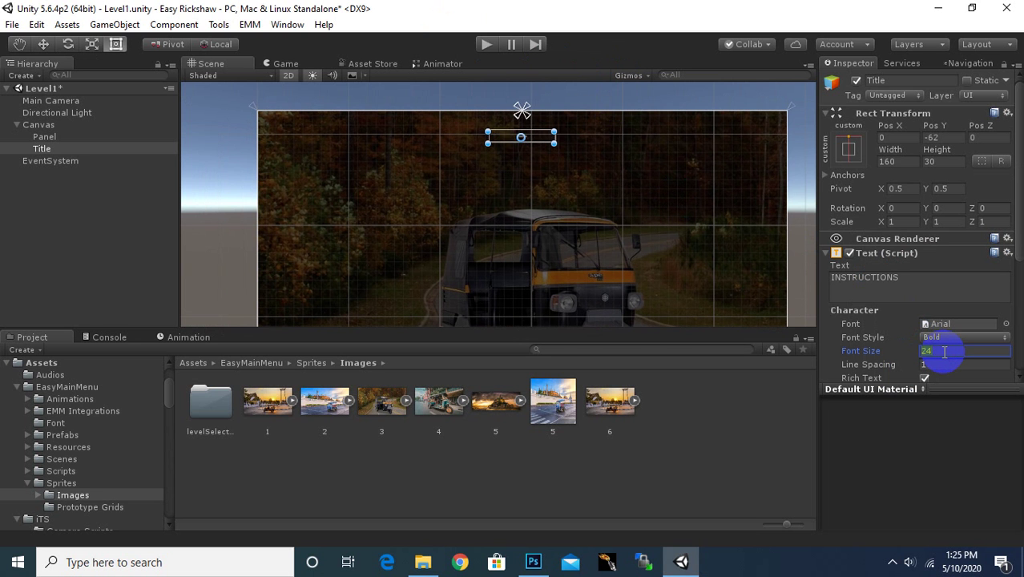
text(48)
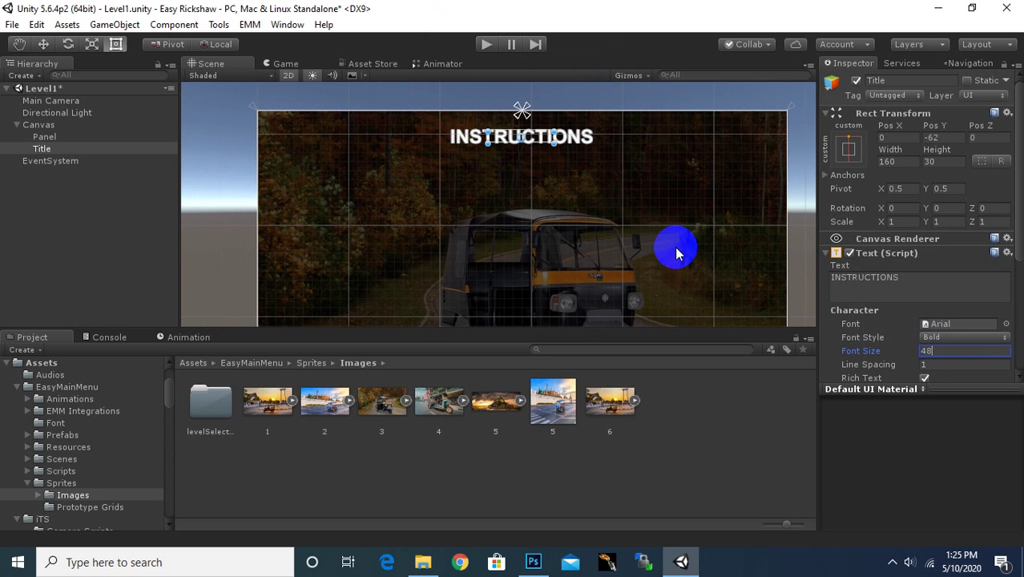
scroll(666, 244, down, 2)
middle_drag(589, 229, 585, 245)
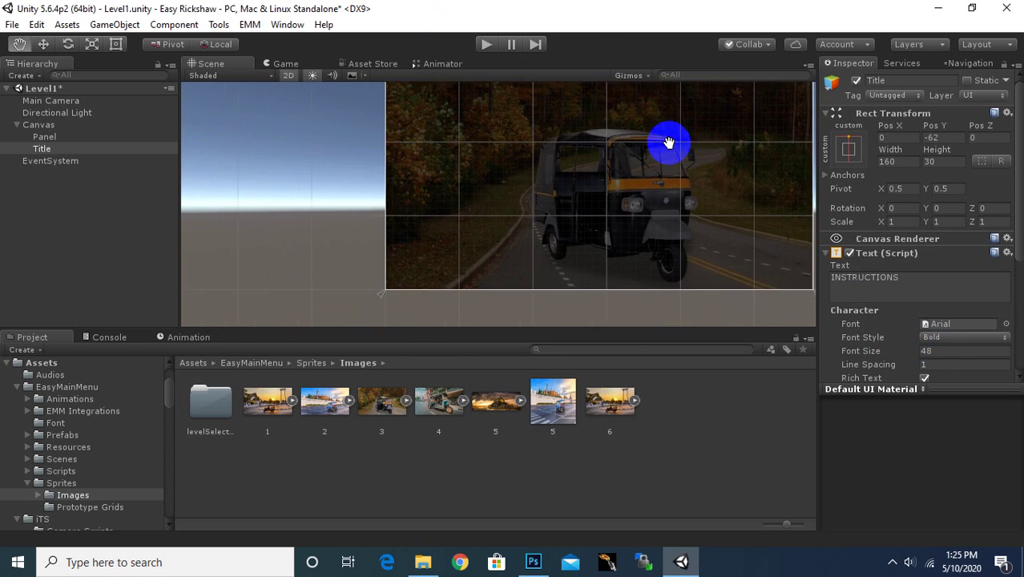
scroll(606, 168, up, 1)
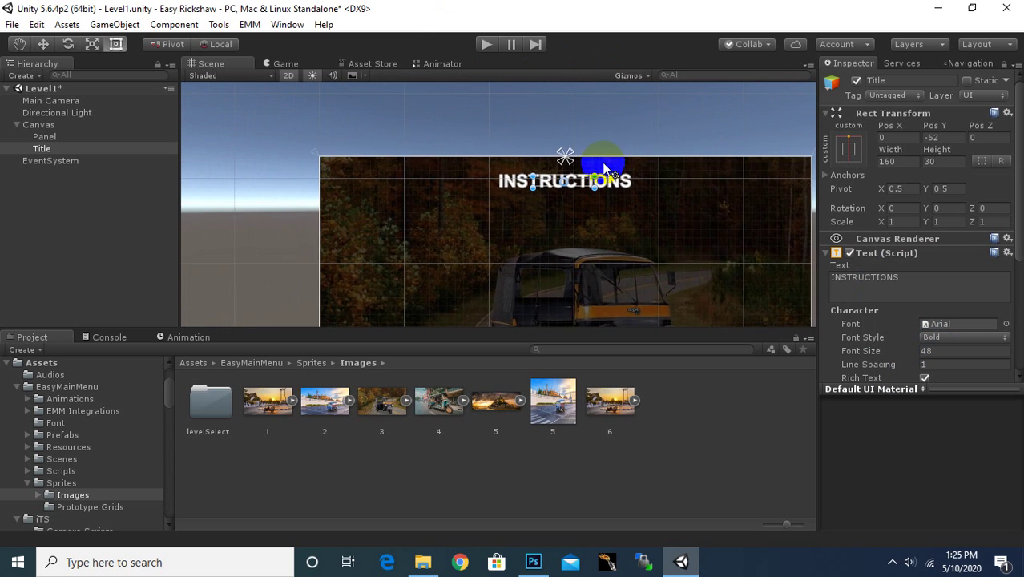
scroll(602, 166, up, 2)
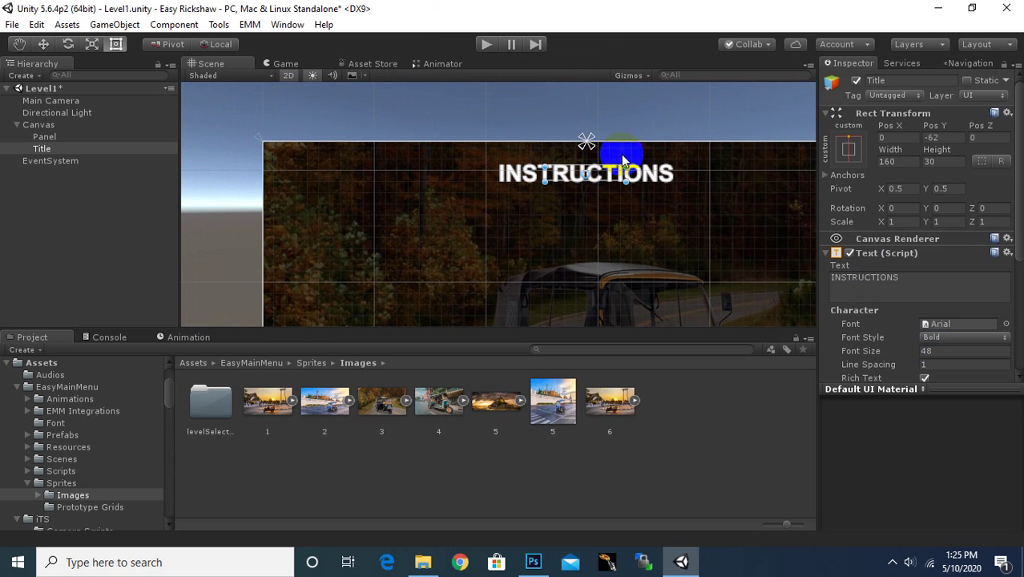
Step: Add a new Panel under the Canvas and flatten it into a thin bar
right_click(44, 127)
mouse_move(95, 354)
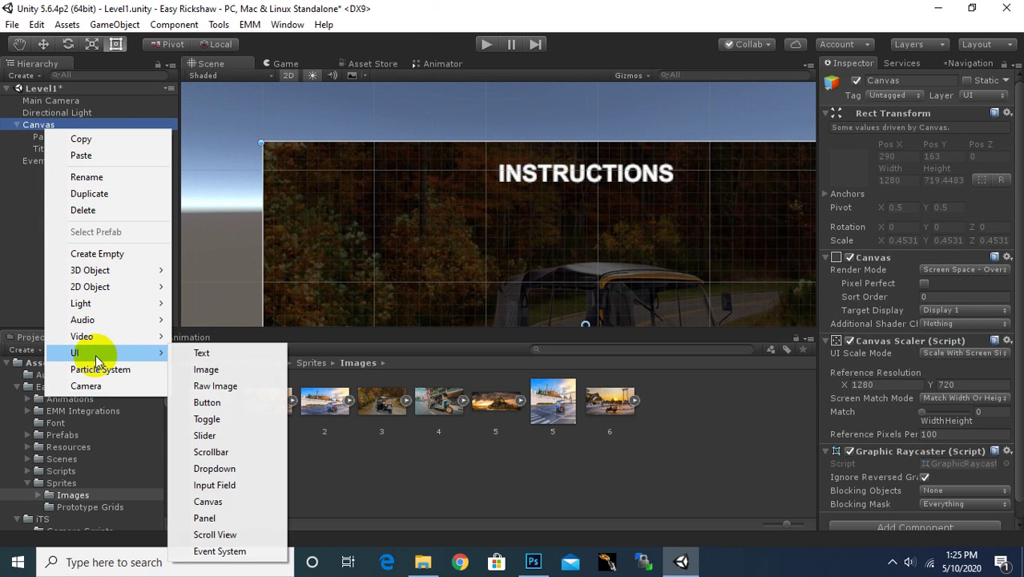
click(213, 519)
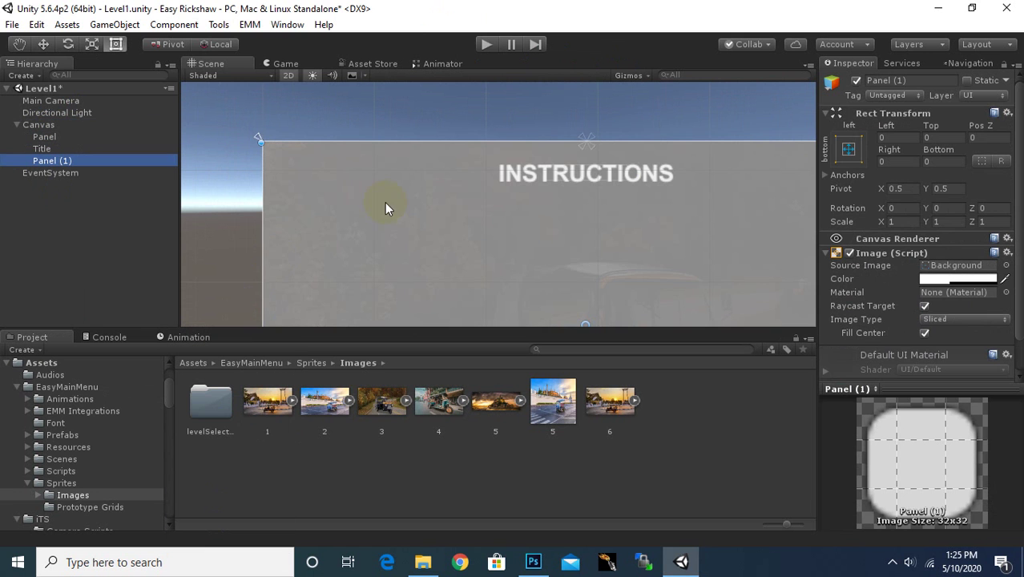
click(92, 44)
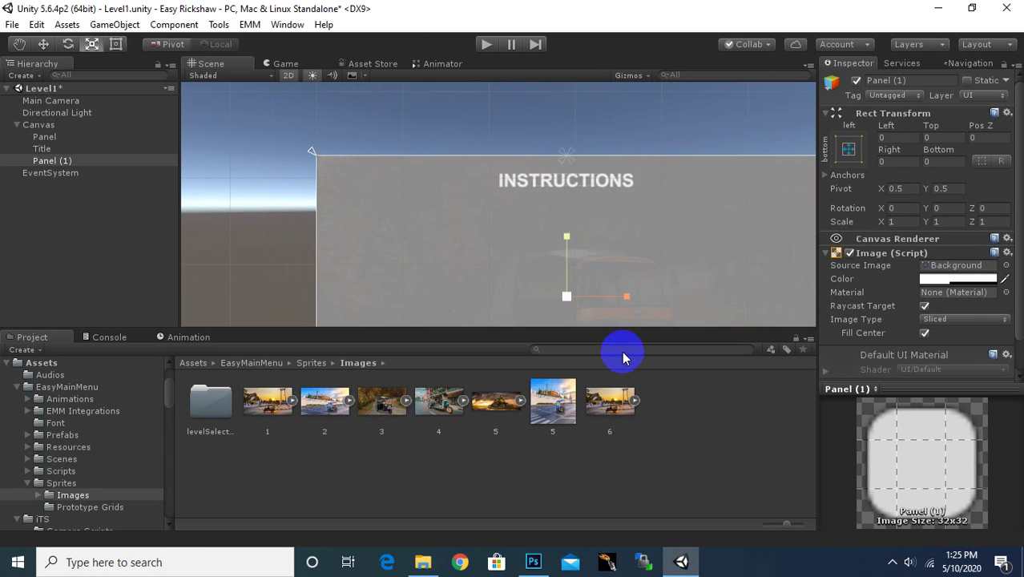
mouse_move(566, 298)
mouse_down()
mouse_move(560, 332)
mouse_move(571, 258)
mouse_move(578, 294)
mouse_up()
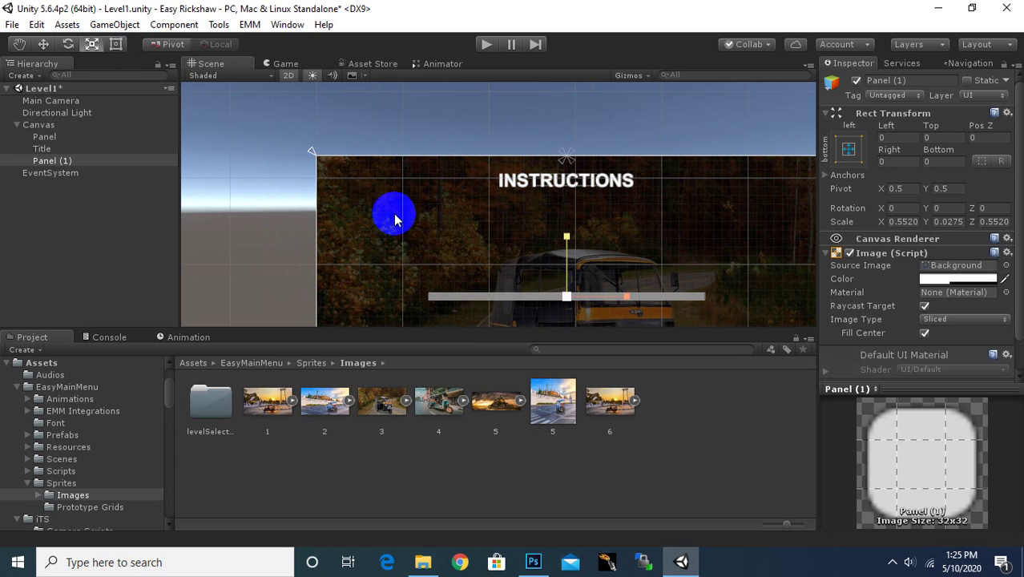
Step: Narrow the bar and position it just beneath the INSTRUCTIONS title
key(w)
drag(568, 247, 559, 148)
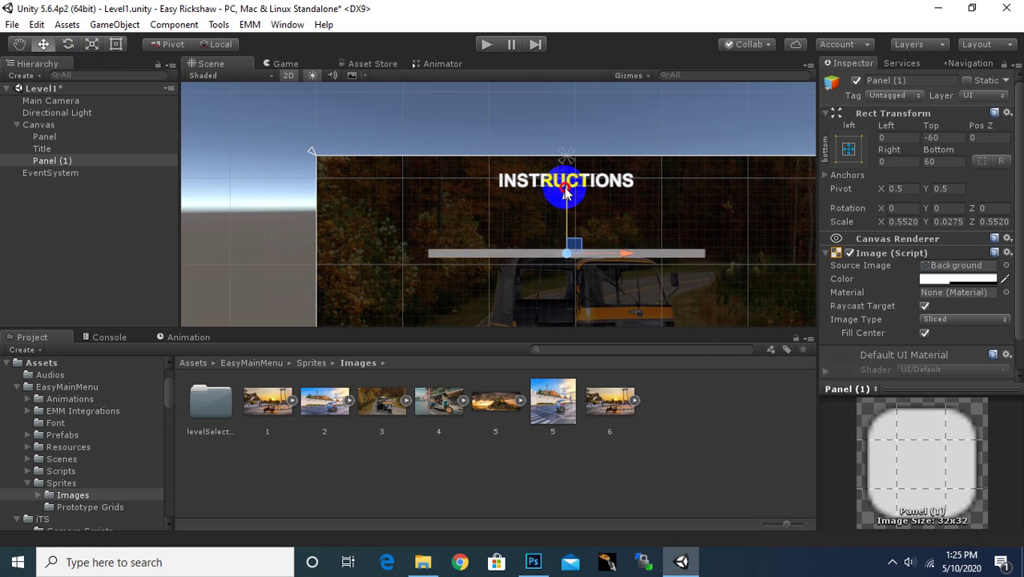
click(92, 44)
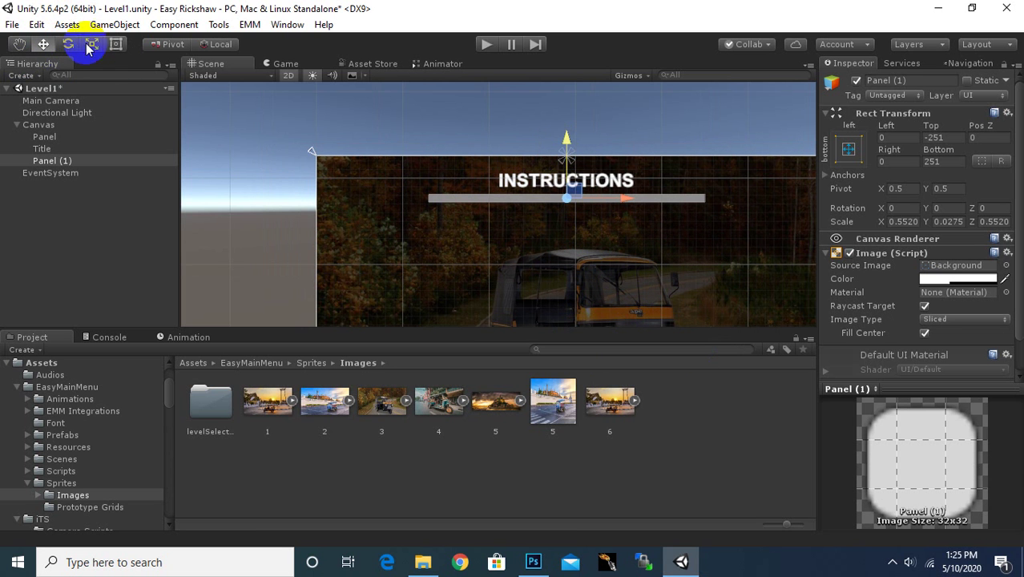
drag(548, 208, 555, 215)
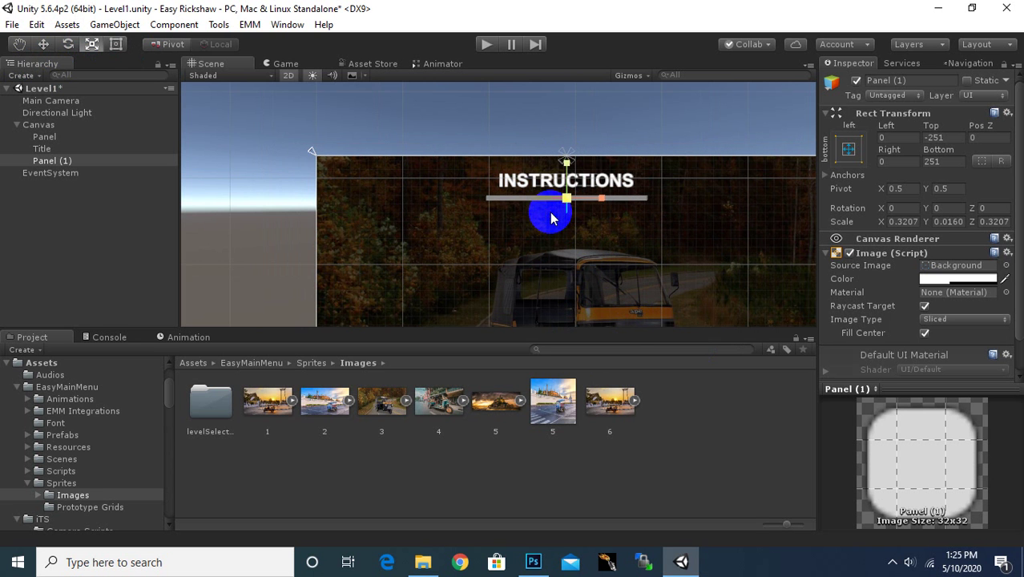
click(44, 44)
scroll(754, 217, up, 3)
scroll(662, 186, up, 2)
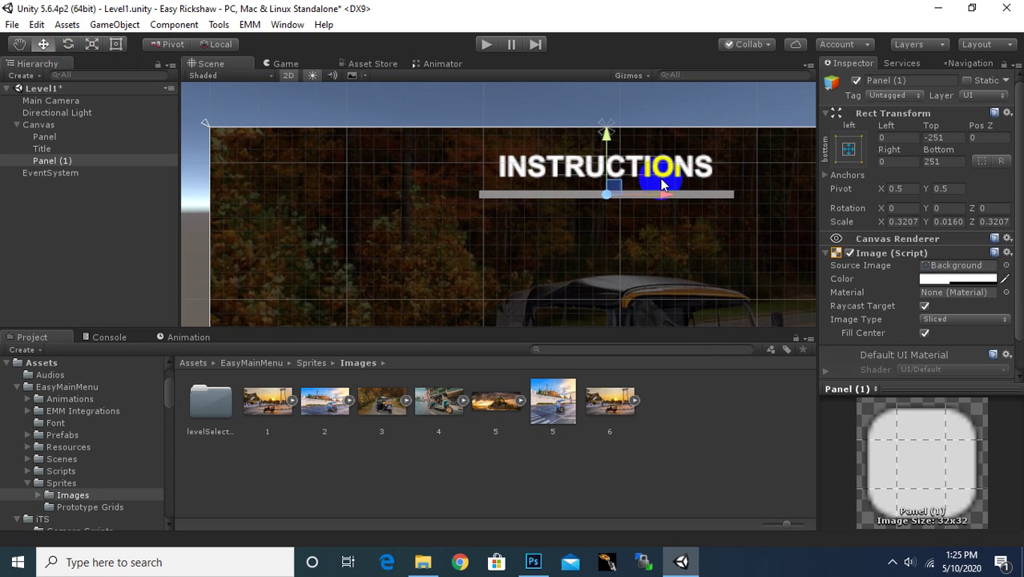
drag(607, 135, 604, 143)
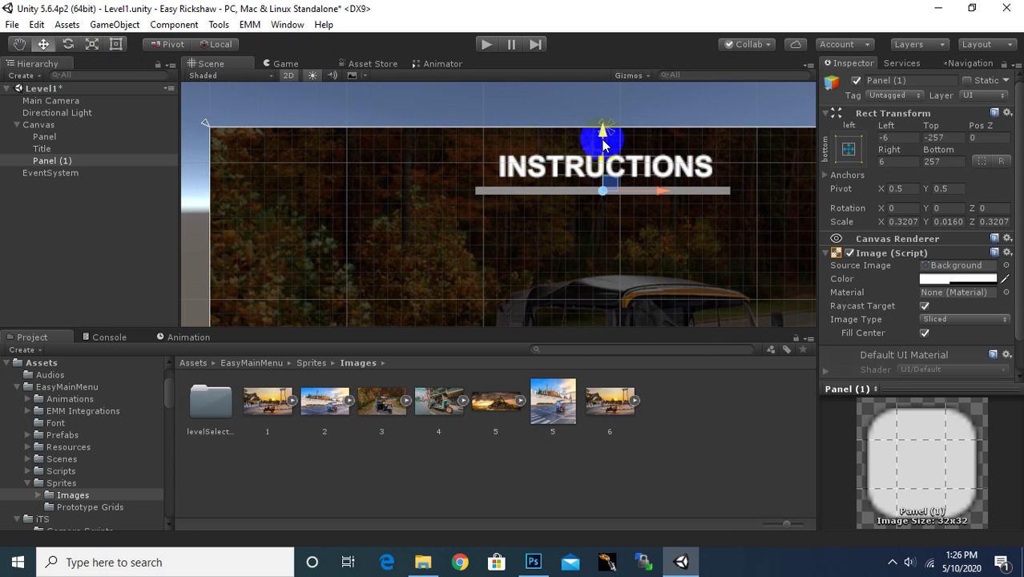
Step: Parent the underline bar to Title in the Hierarchy
right_click(74, 161)
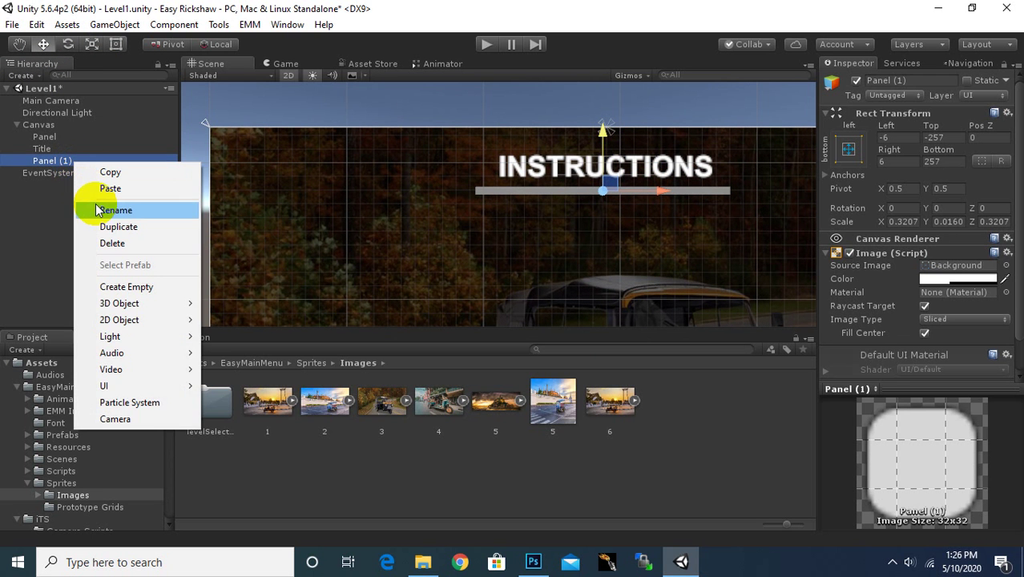
drag(56, 161, 45, 150)
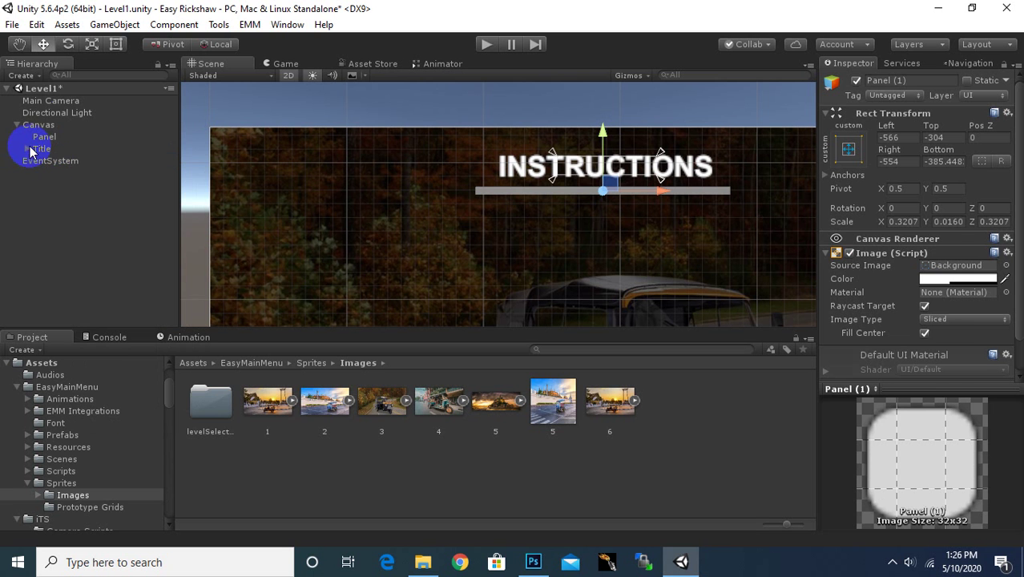
click(40, 127)
right_click(44, 127)
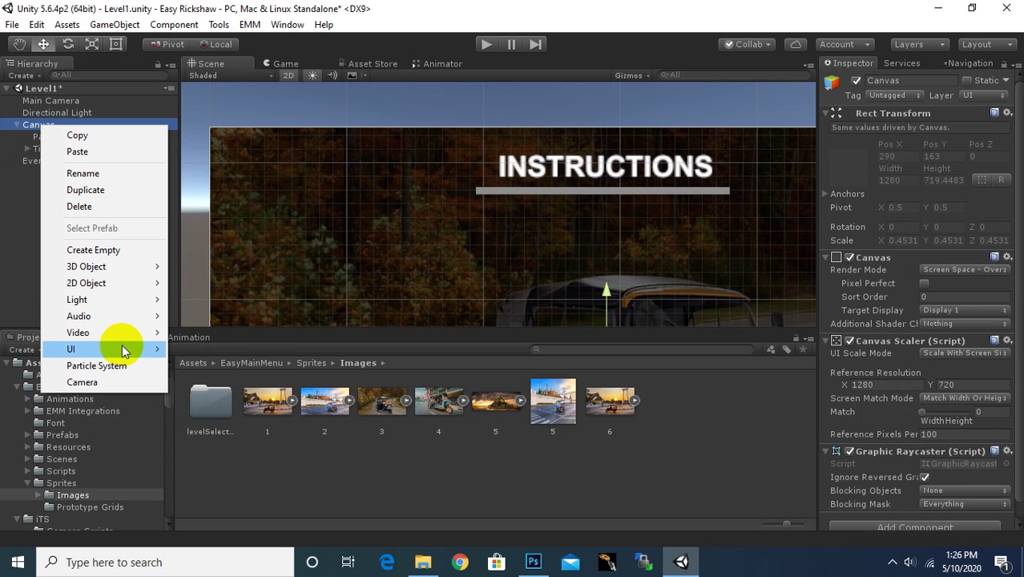
Step: Add a Text element under the Canvas and rename it instructiontext
mouse_move(120, 348)
click(198, 348)
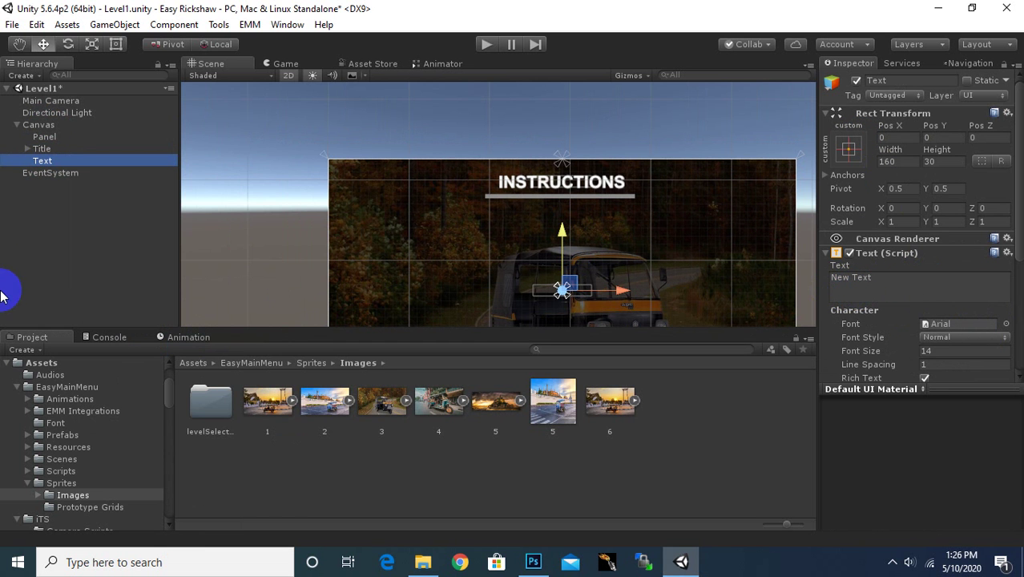
click(877, 80)
text(INST)
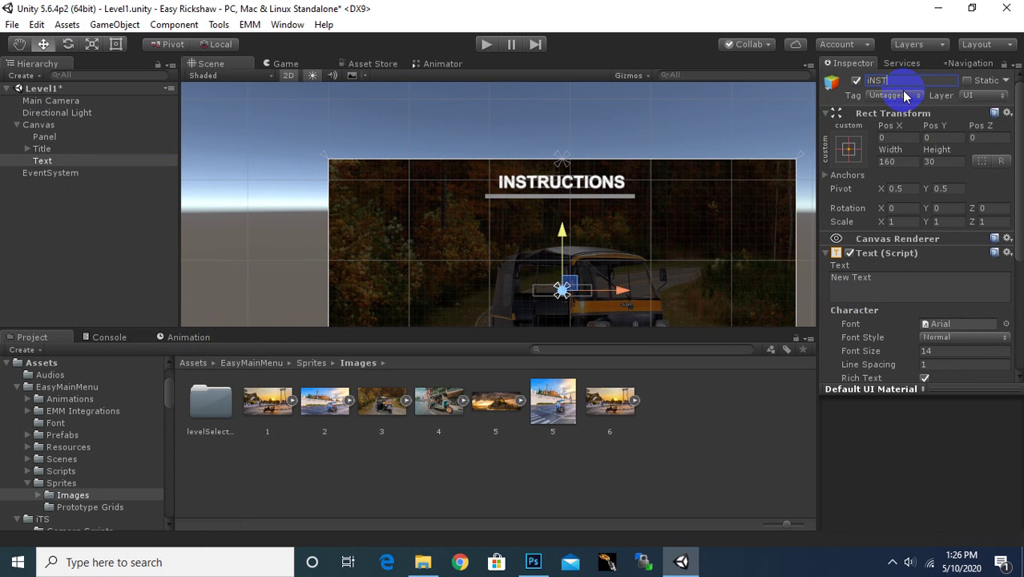
key(BackSpace)
key(BackSpace)
key(BackSpace)
key(BackSpace)
text(te)
Step: Keep the label's text white, adjust its font size, and set horizontal and vertical overflow to Overflow
scroll(979, 359, down, 2)
scroll(973, 353, down, 3)
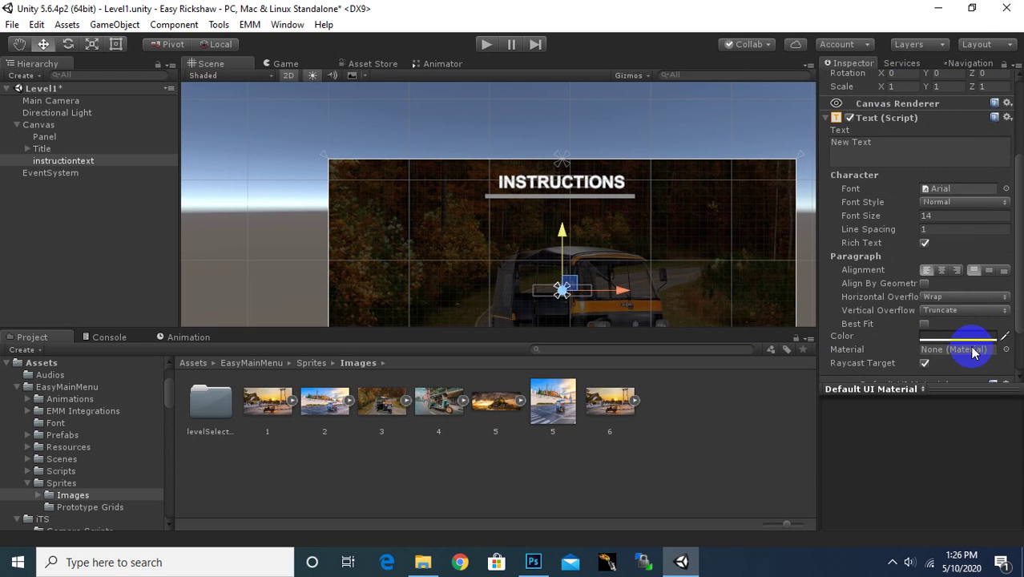
click(960, 333)
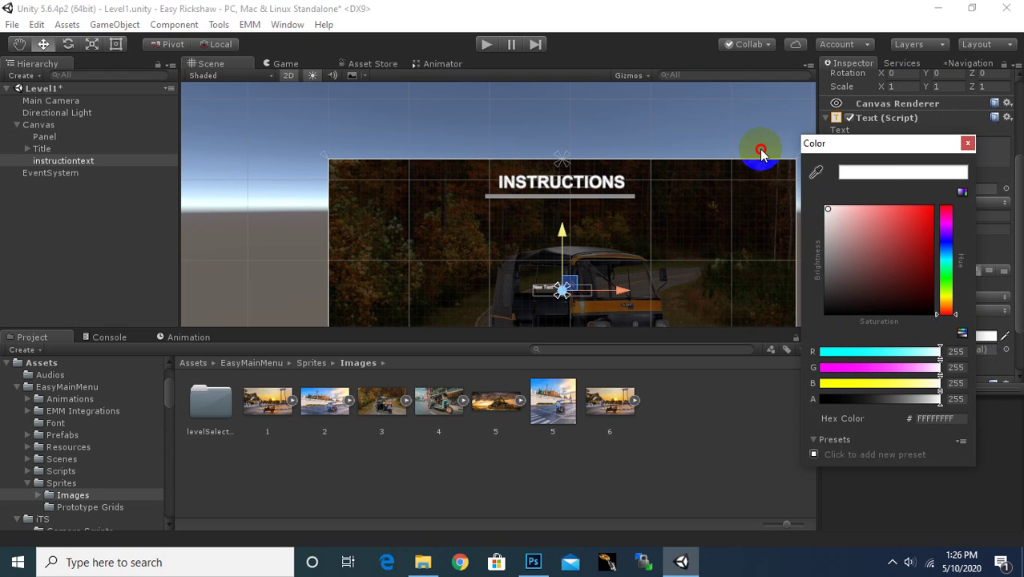
click(968, 144)
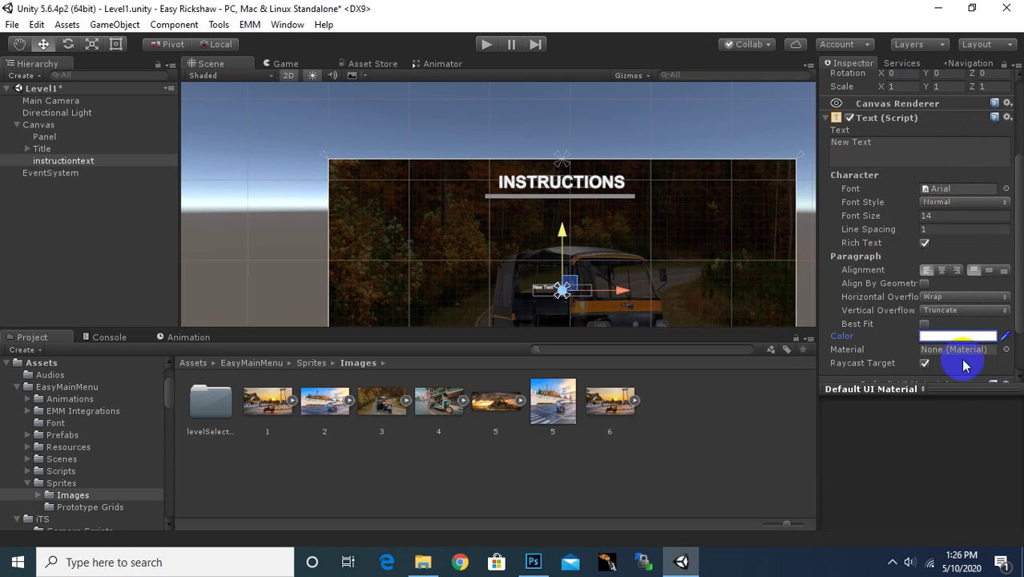
click(944, 215)
text(24)
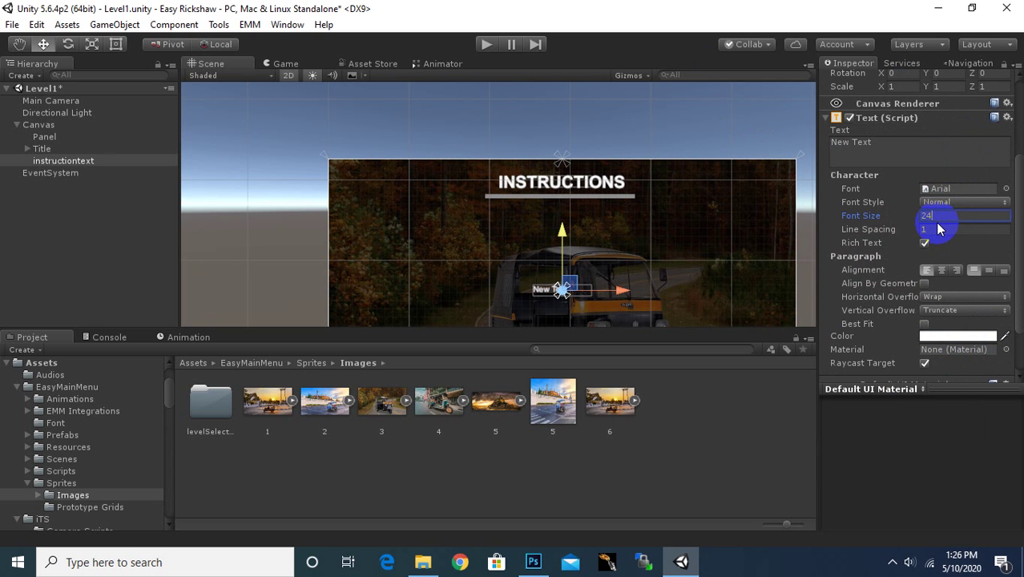
click(944, 297)
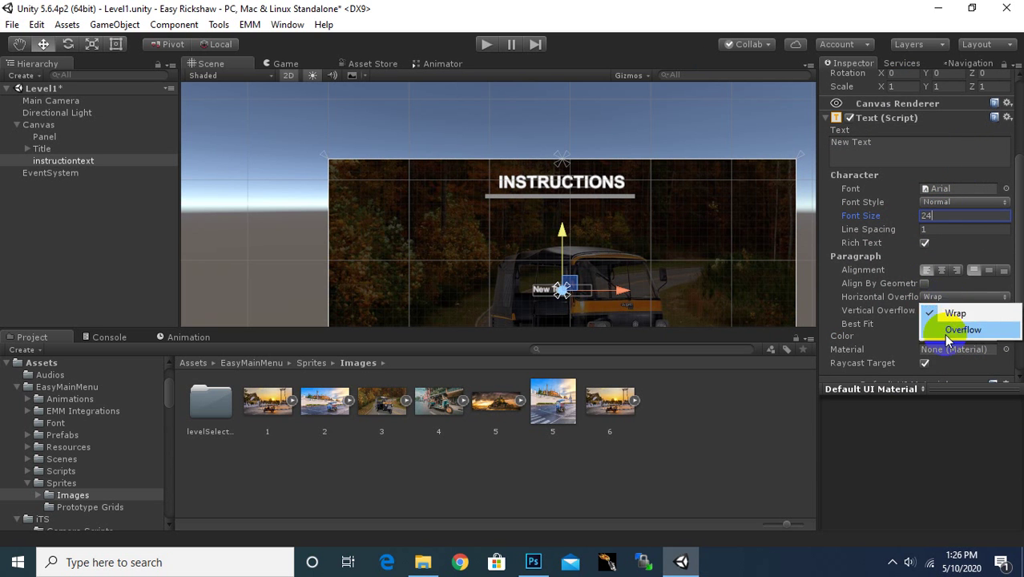
click(944, 330)
click(948, 312)
click(958, 343)
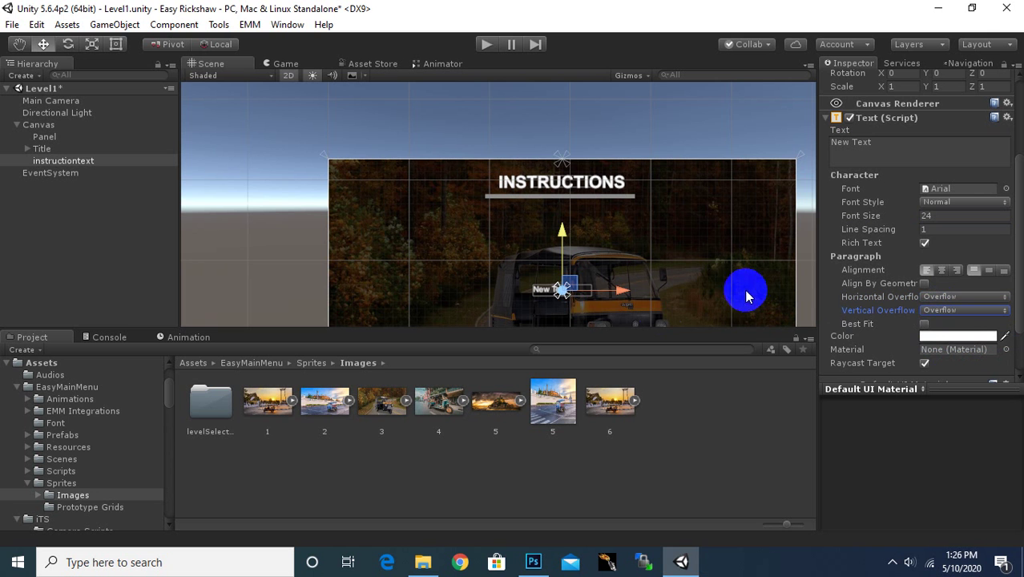
scroll(635, 318, up, 1)
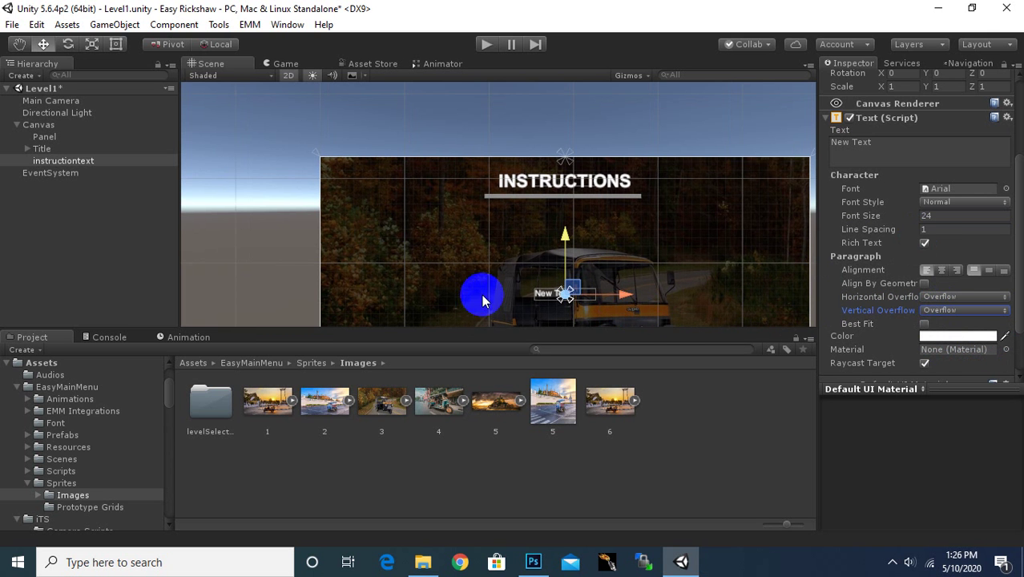
scroll(553, 289, up, 1)
Step: Move the text label to the canvas's left side, just below the INSTRUCTIONS title
drag(559, 251, 575, 164)
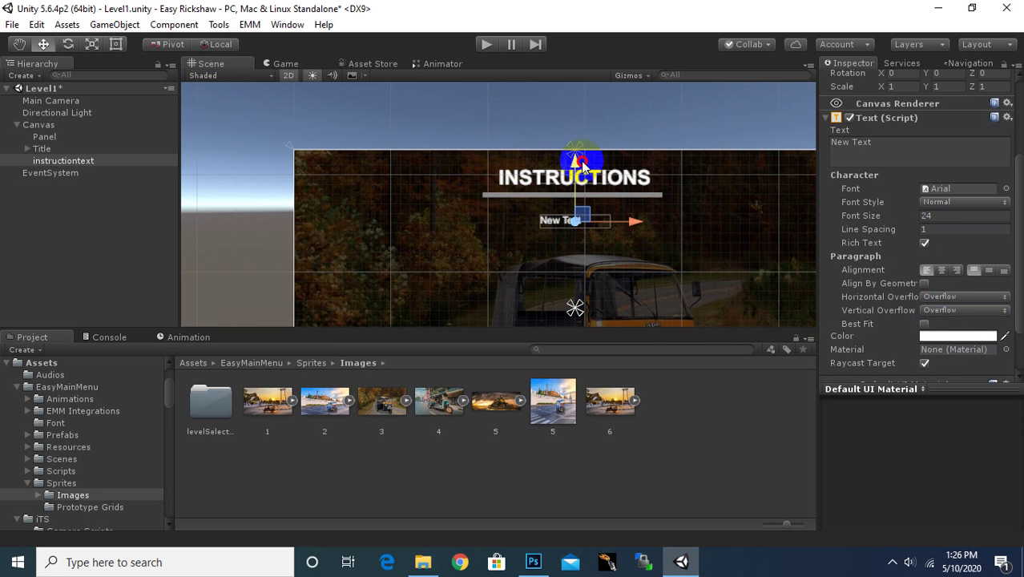
drag(622, 222, 445, 248)
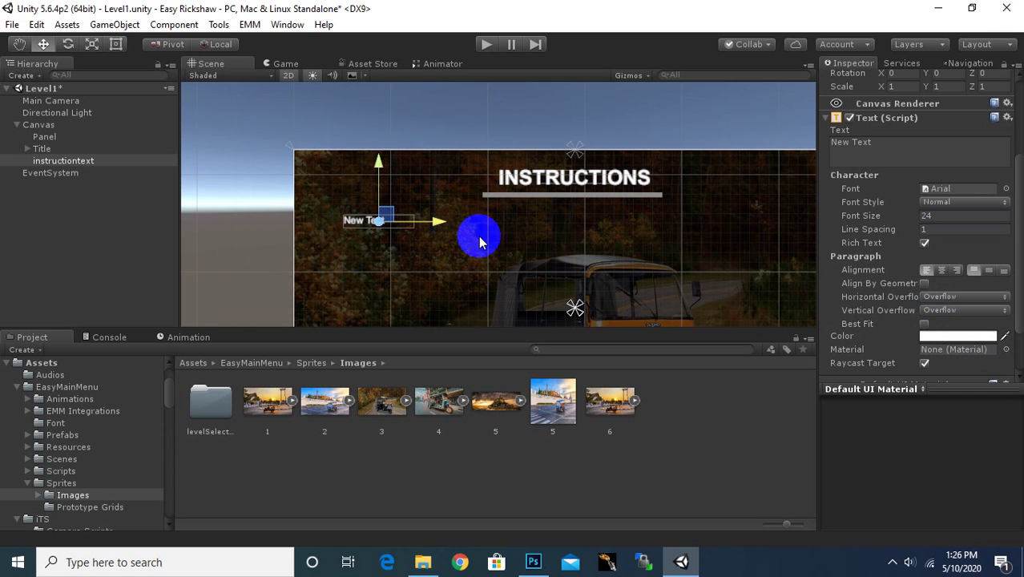
middle_drag(508, 216, 516, 242)
drag(400, 197, 446, 255)
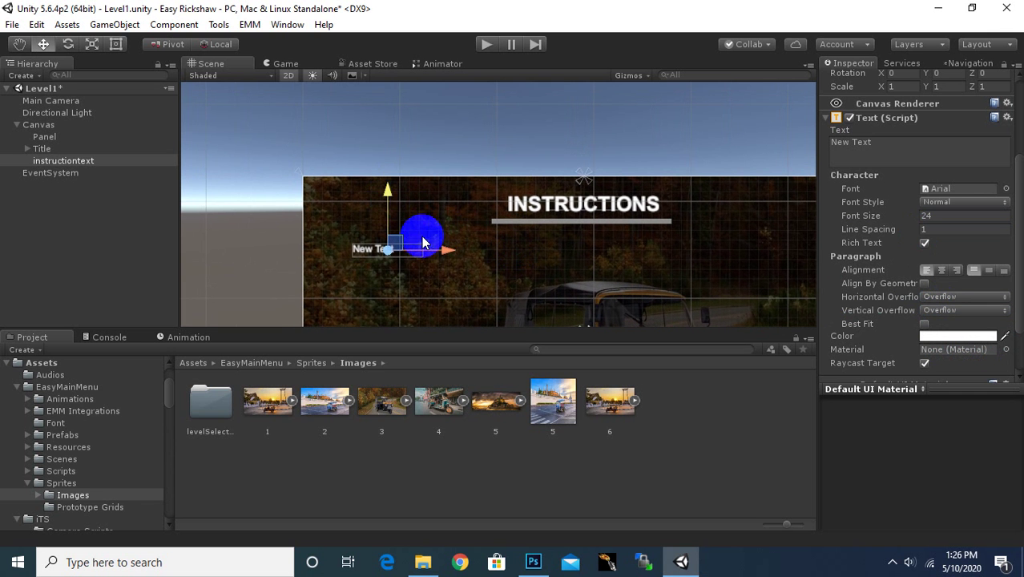
scroll(571, 268, down, 3)
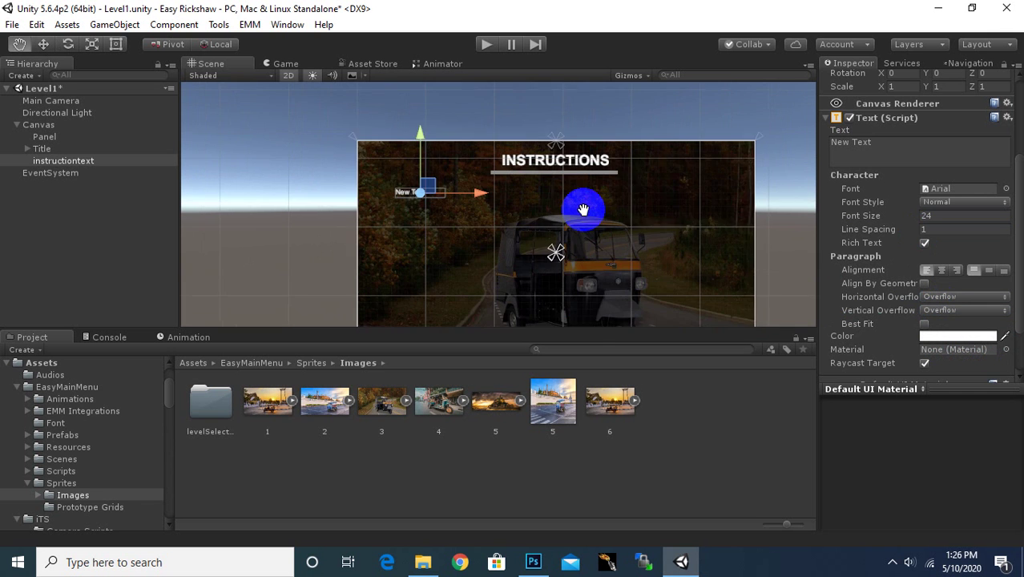
mouse_move(583, 212)
middle_down()
mouse_move(587, 156)
mouse_move(571, 211)
middle_up()
scroll(440, 177, up, 2)
scroll(416, 183, up, 1)
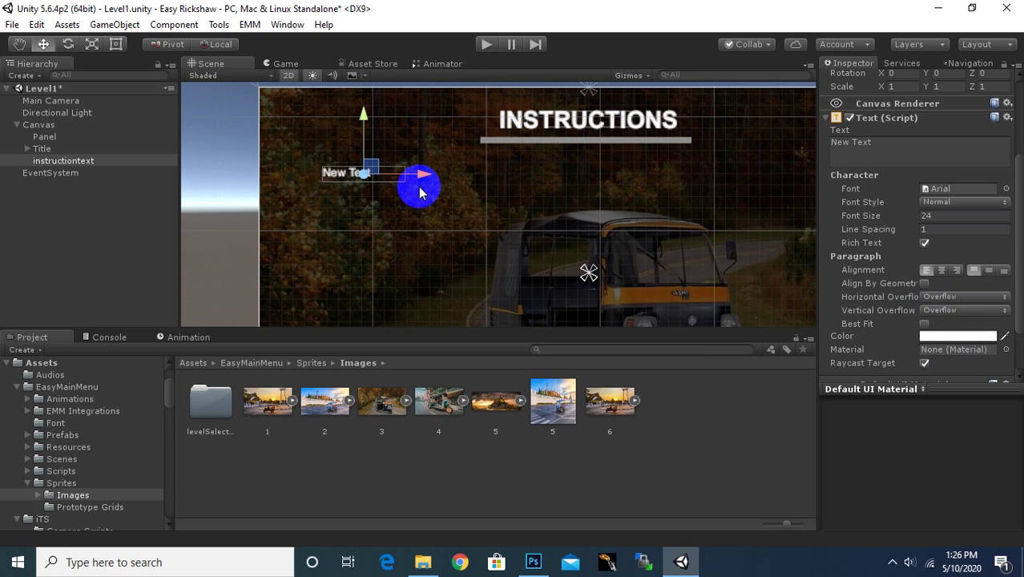
middle_drag(416, 183, 423, 194)
click(942, 160)
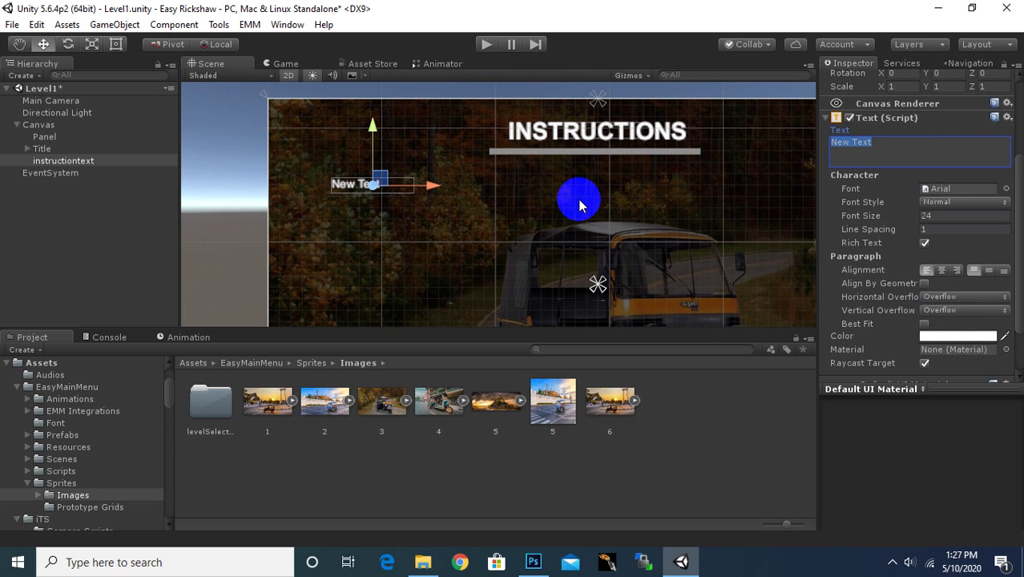
Step: Rename the instructiontext object to instructiontext1
right_click(73, 161)
click(94, 214)
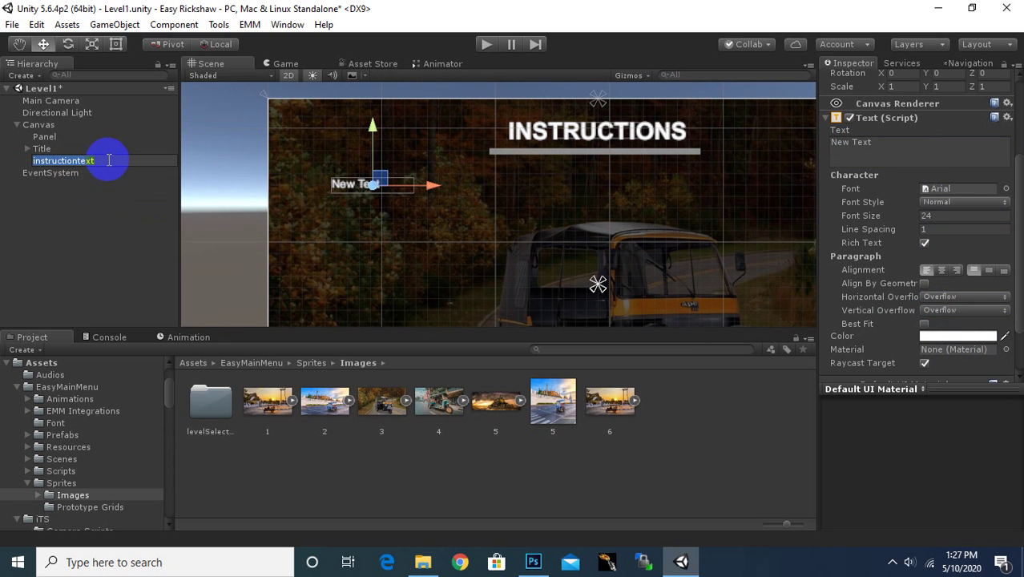
text(1)
key(Return)
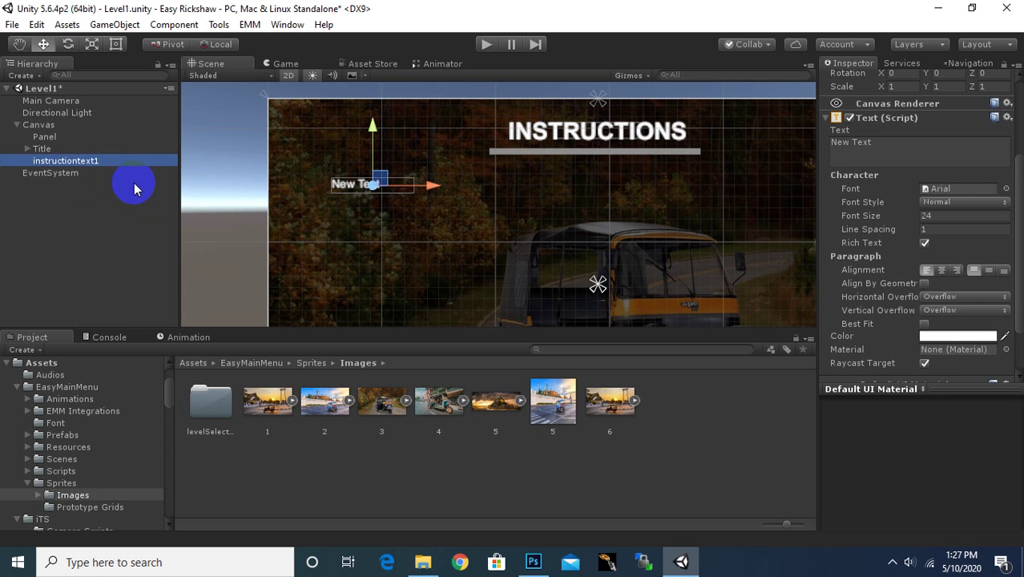
Step: Change the label's text to 'IN PAKISTAN LEFT HAND DRIVE SO BE CAREFULL'
click(899, 150)
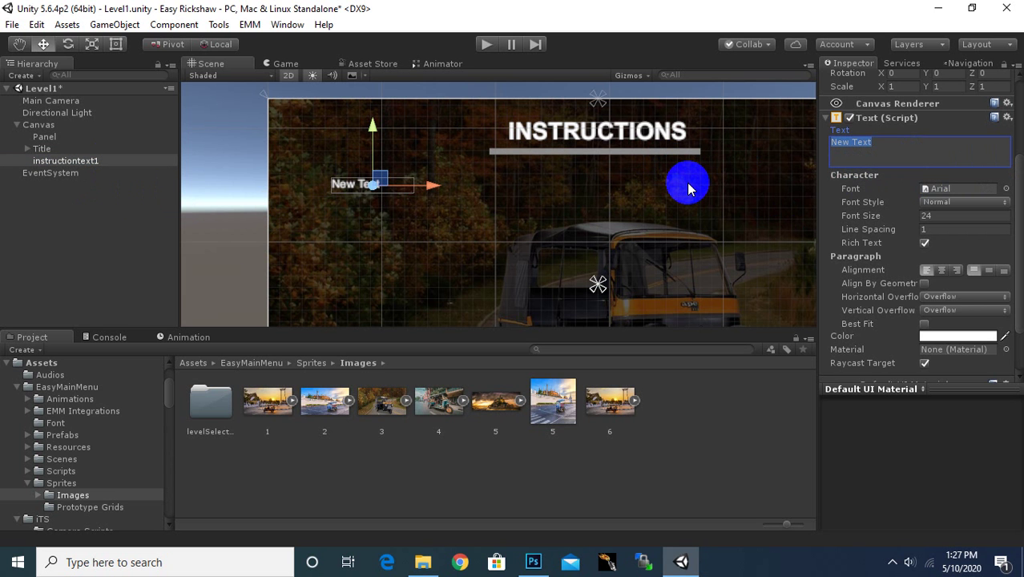
text(IN PAKISTAN LEFT HAND DRIVE SO)
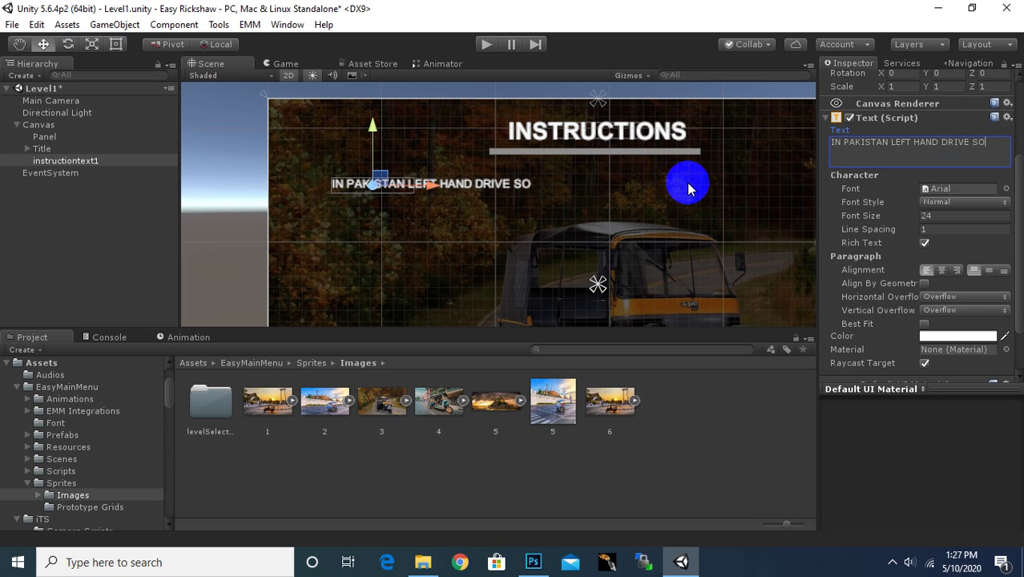
text(CAREFULL)
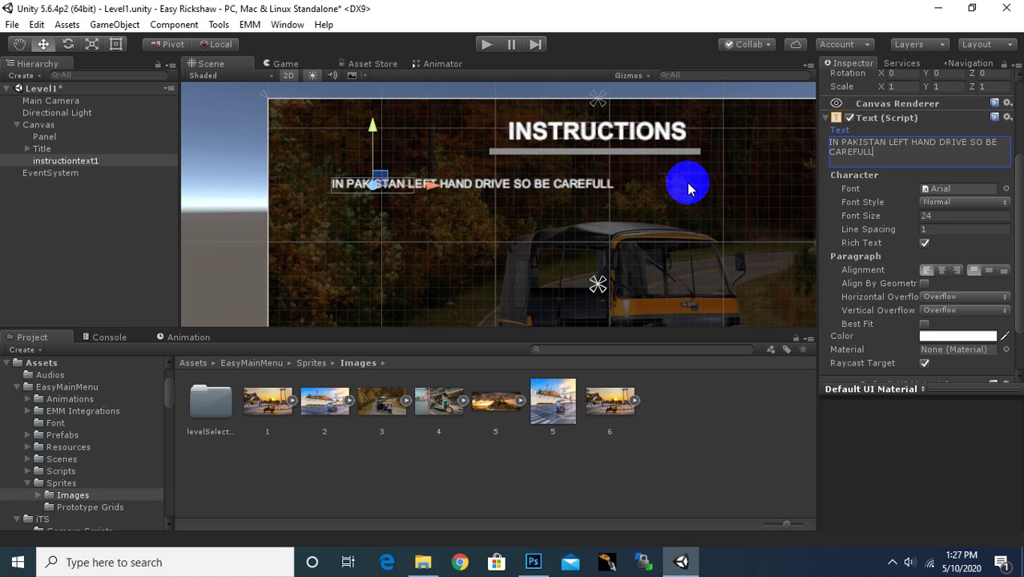
click(893, 566)
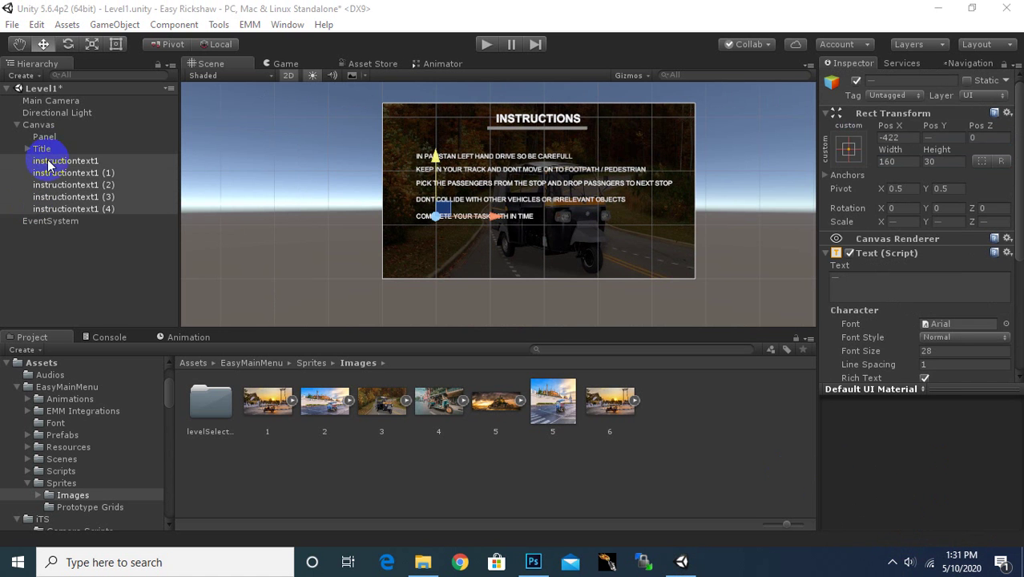
Step: Add a UI Image under Canvas and shrink it into a small square
right_click(38, 125)
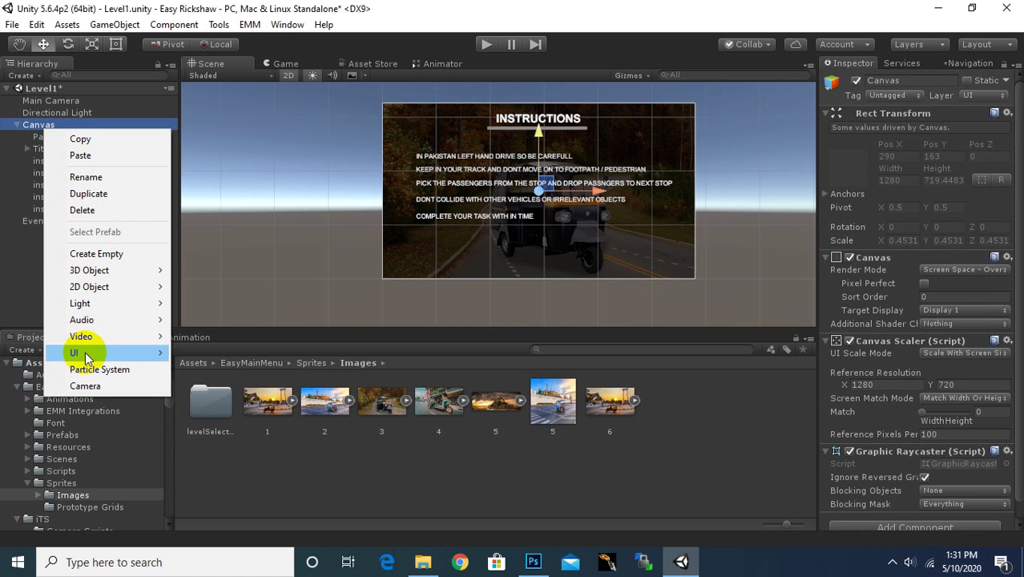
mouse_move(87, 358)
click(265, 369)
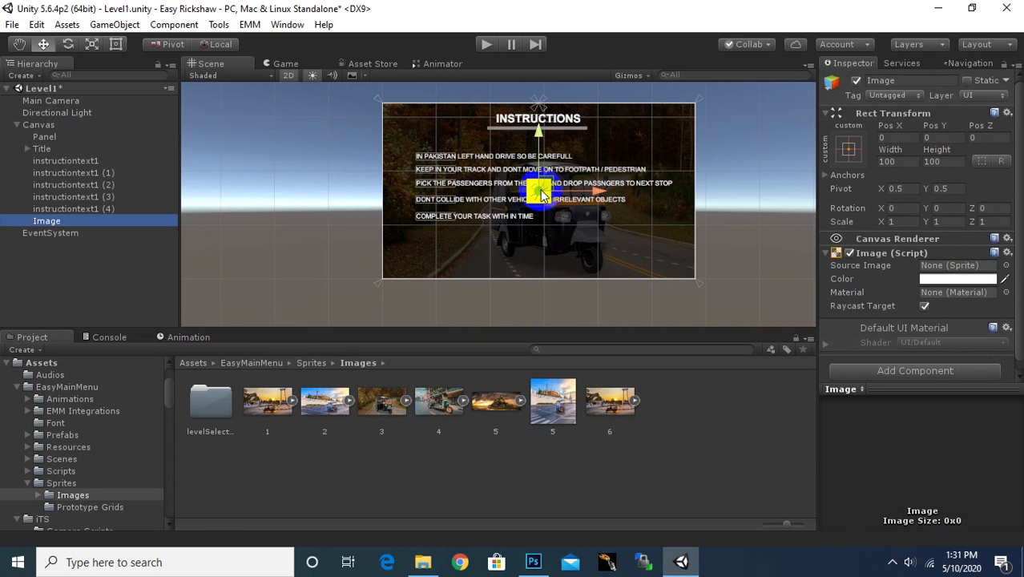
scroll(498, 207, up, 2)
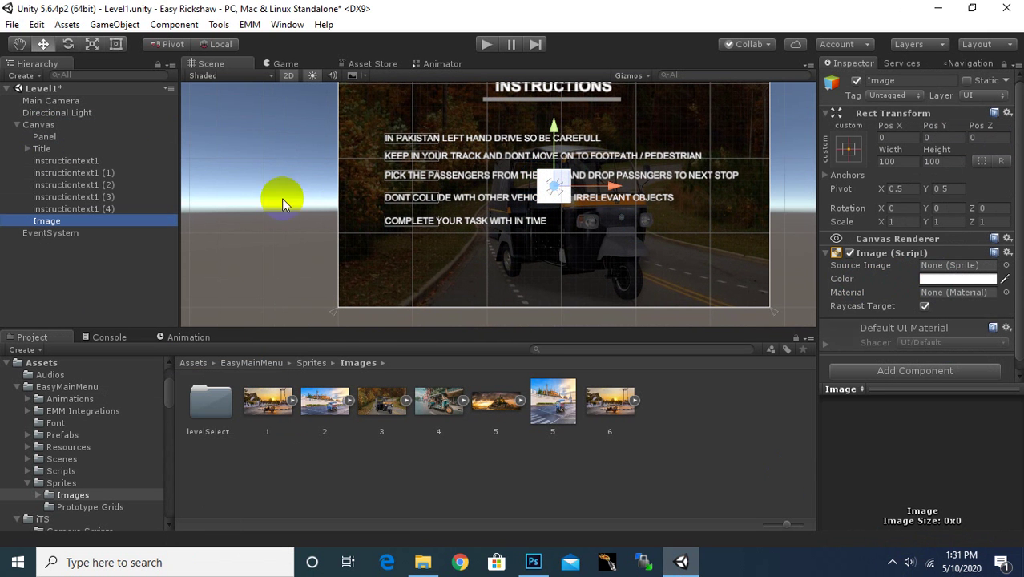
click(92, 44)
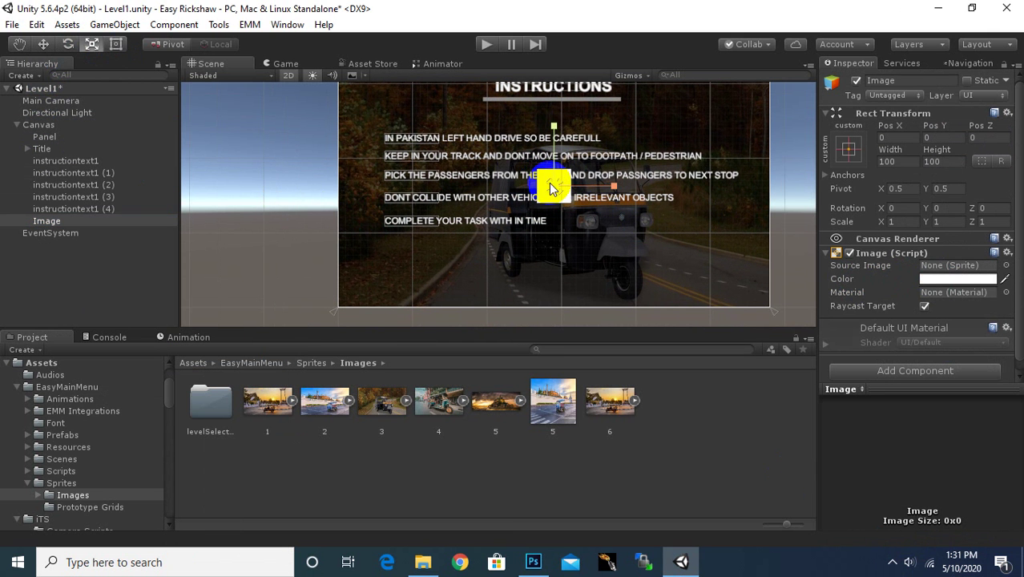
drag(549, 183, 542, 231)
Step: Position the square left of the first instruction line at -547, 143
click(44, 44)
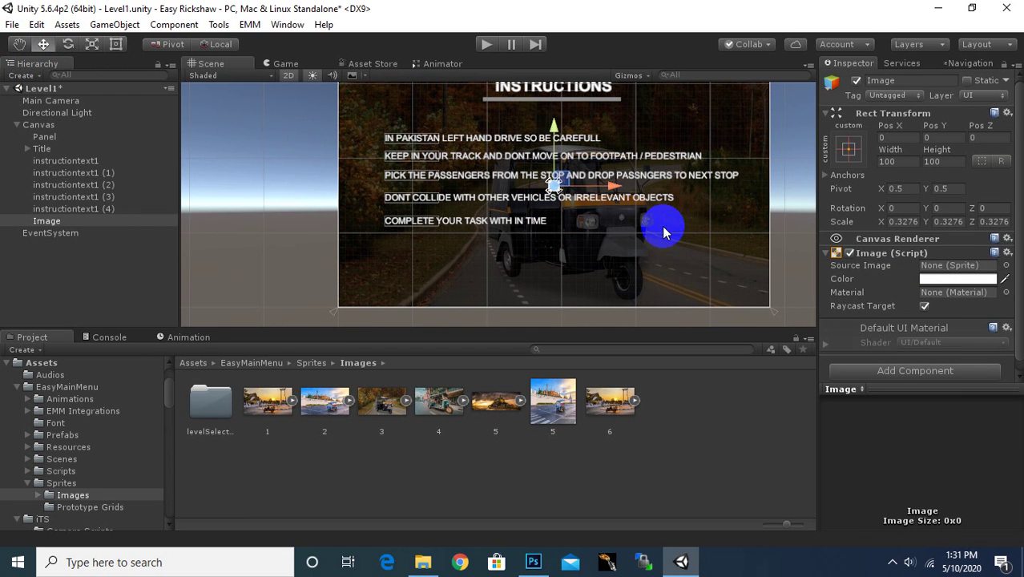
drag(613, 186, 428, 206)
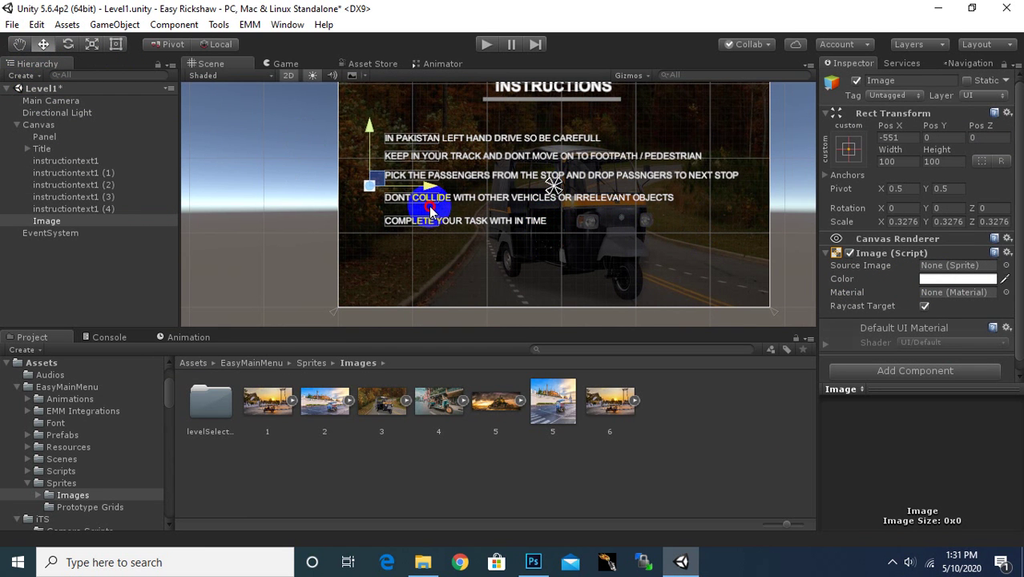
drag(368, 127, 368, 81)
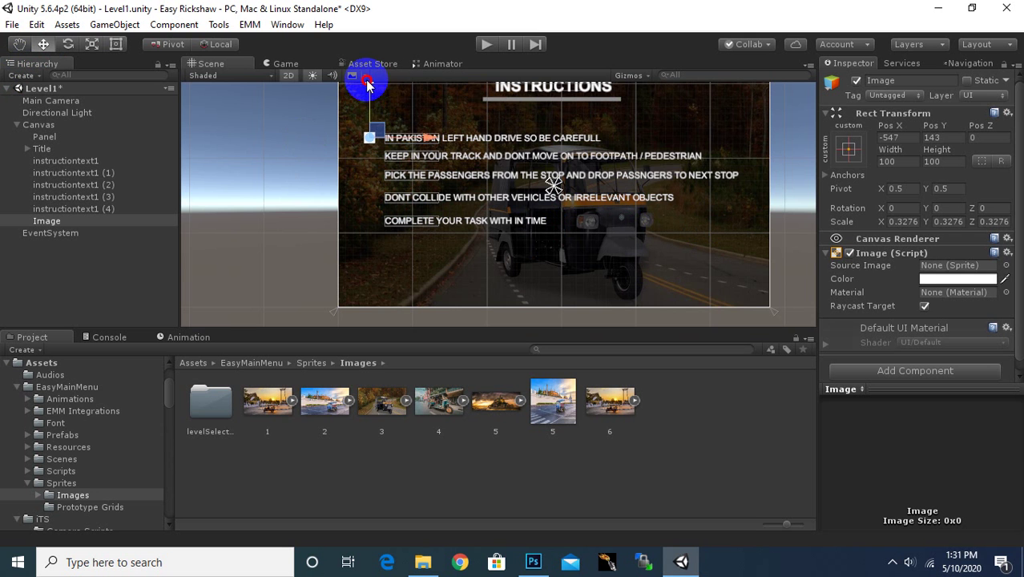
scroll(371, 101, up, 5)
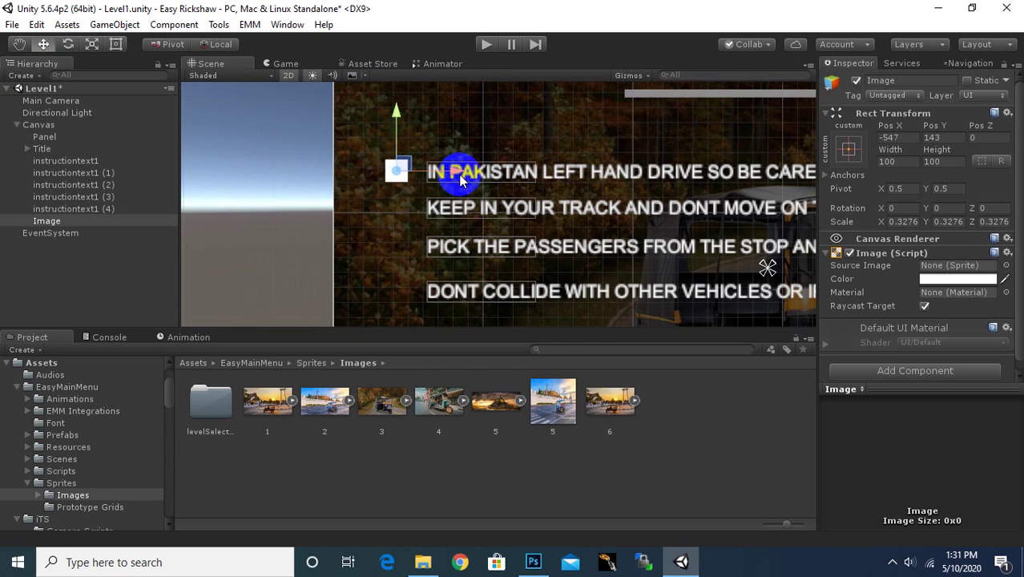
scroll(459, 174, up, 4)
key(t)
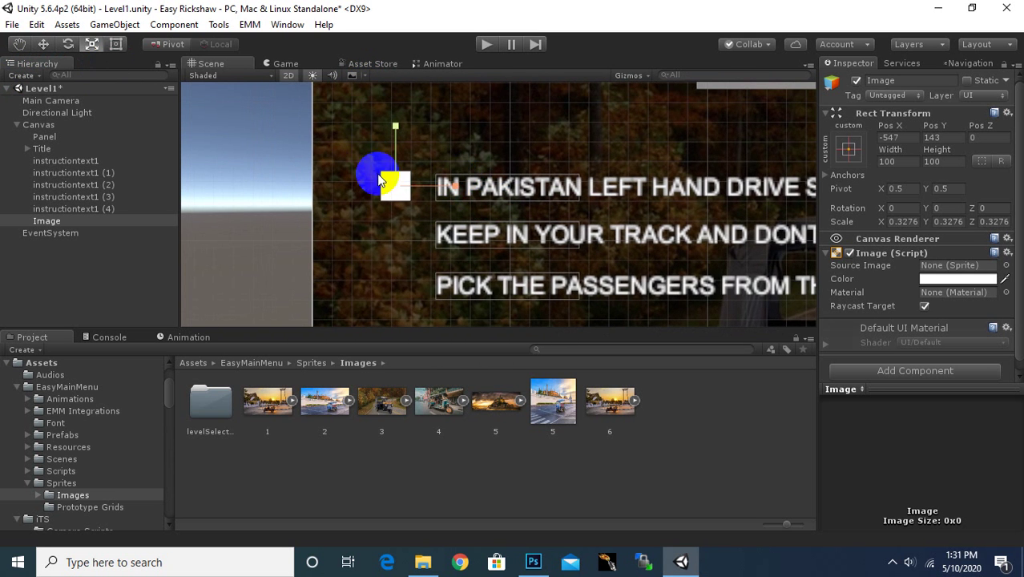
Step: Shrink the first bullet square slightly more and nudge it into place
drag(382, 180, 394, 181)
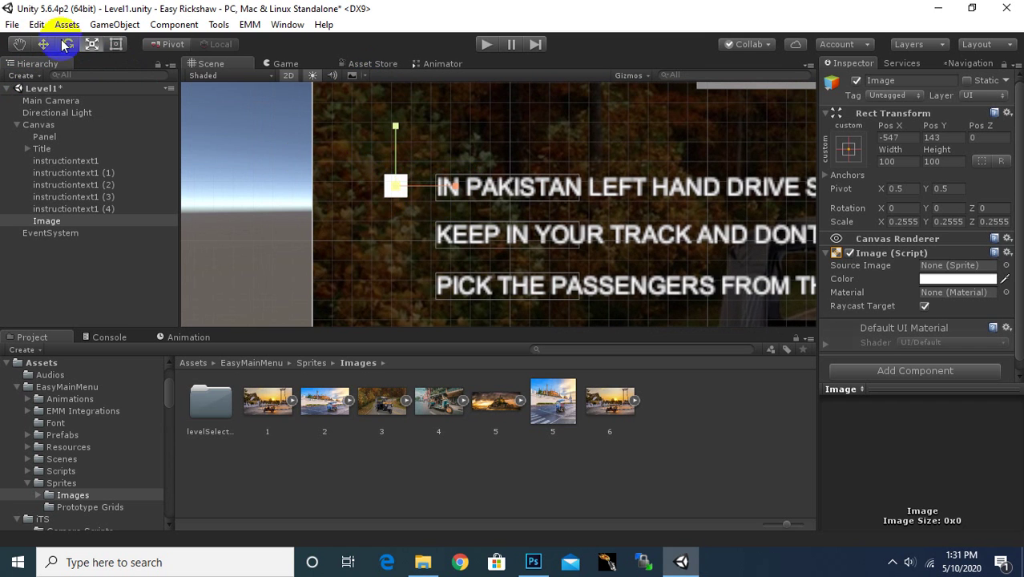
click(44, 44)
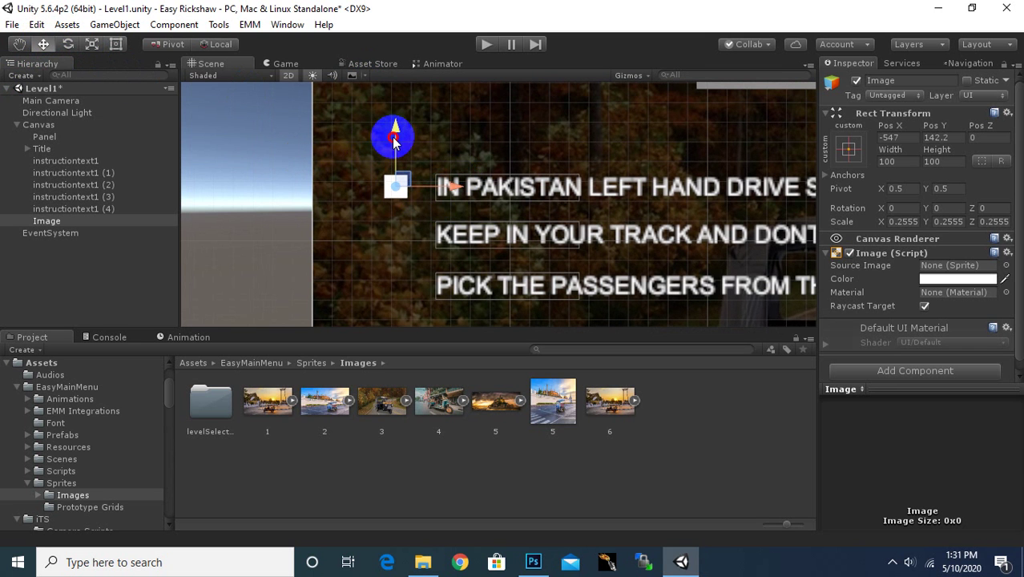
drag(393, 140, 395, 155)
Step: Duplicate the bullet beside the second, third and fourth lines, plus one more copy for the last
key(ctrl+d)
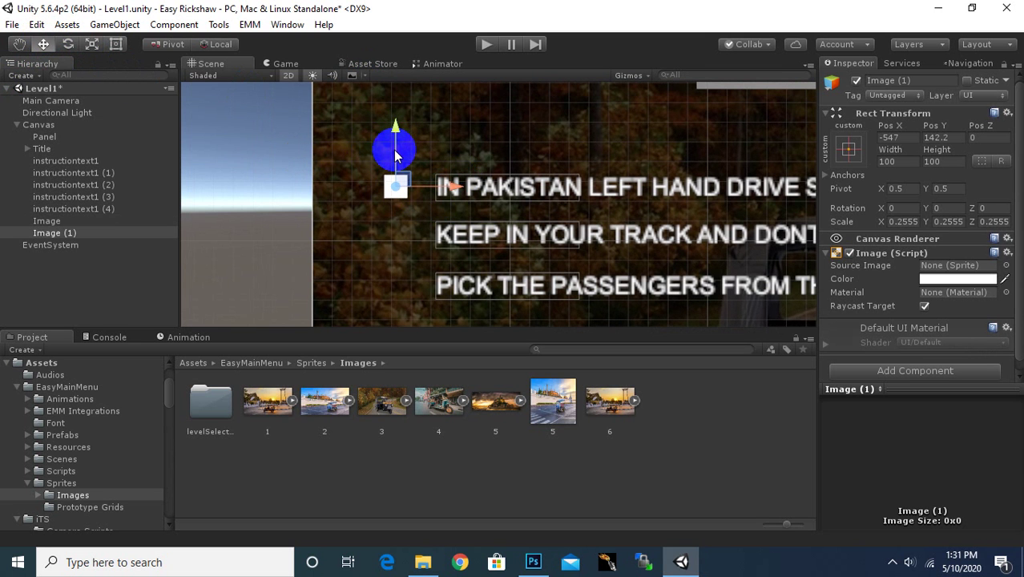
drag(395, 132, 398, 178)
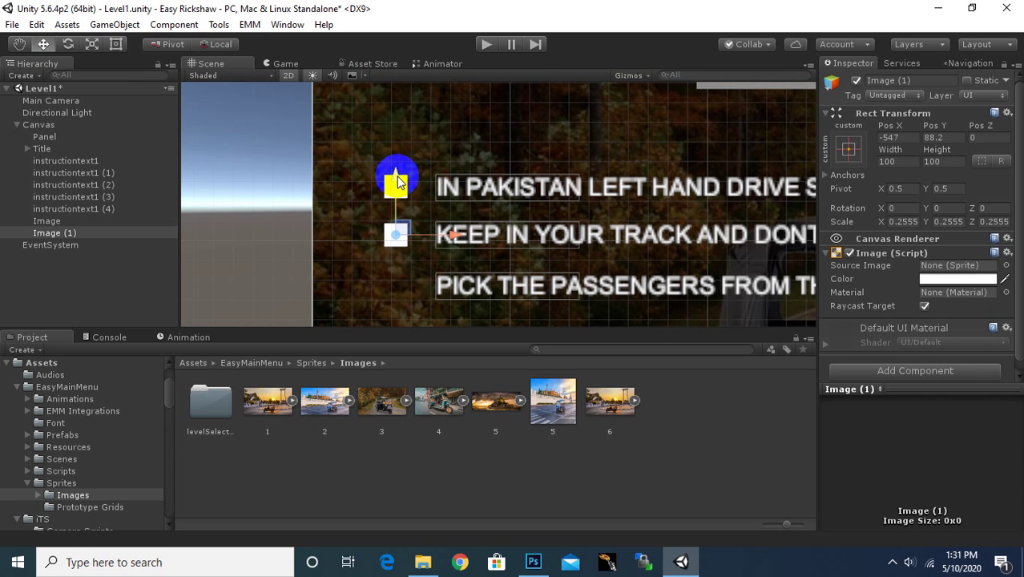
key(ctrl+d)
drag(396, 180, 392, 267)
key(ctrl+d)
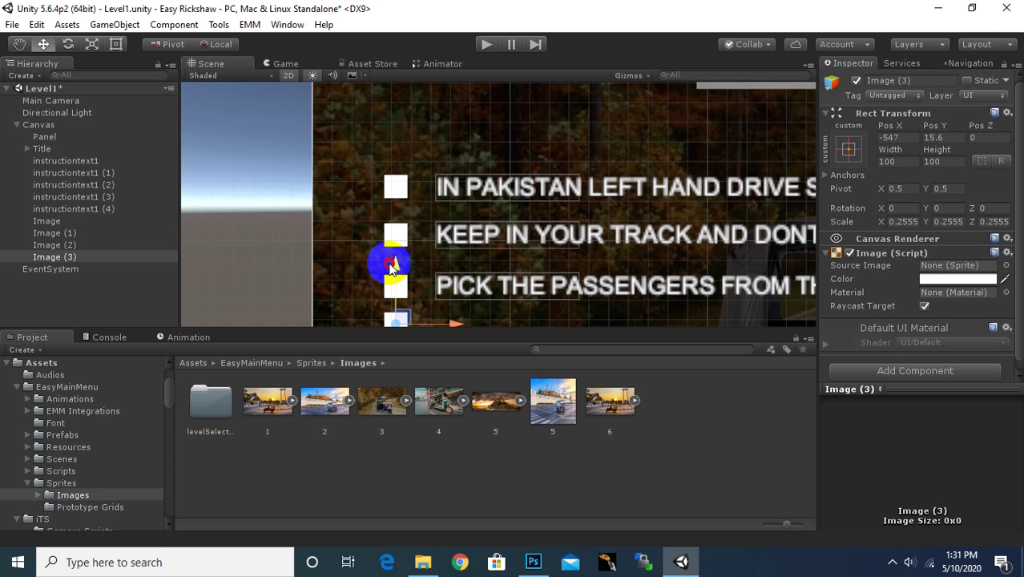
scroll(393, 267, down, 2)
middle_drag(473, 264, 476, 162)
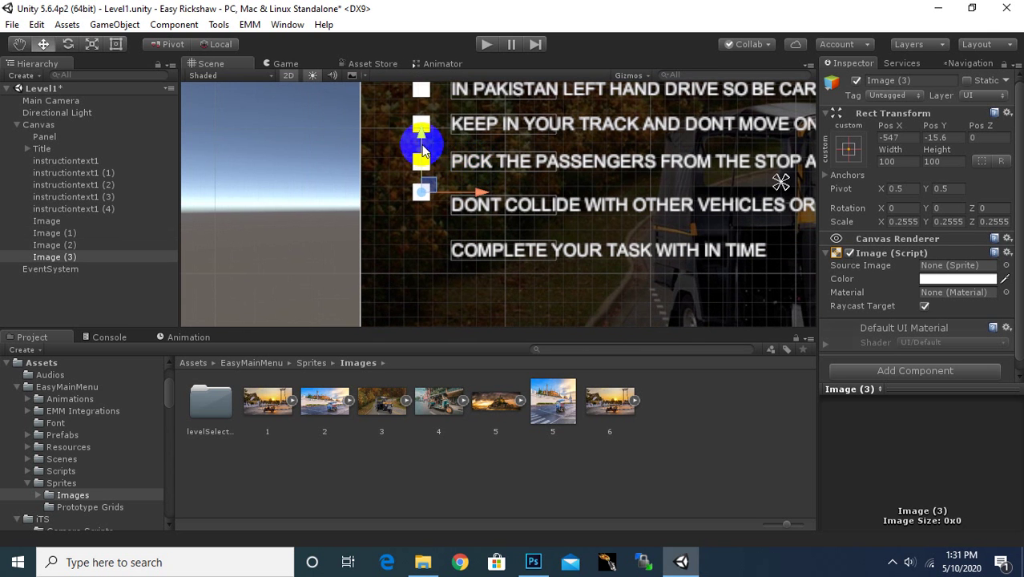
drag(419, 137, 419, 146)
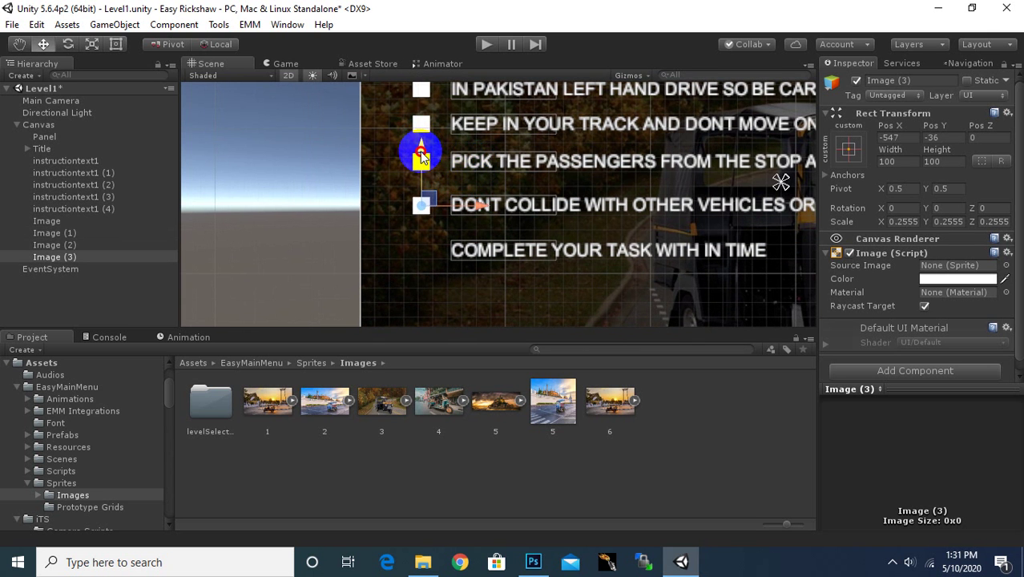
key(ctrl+d)
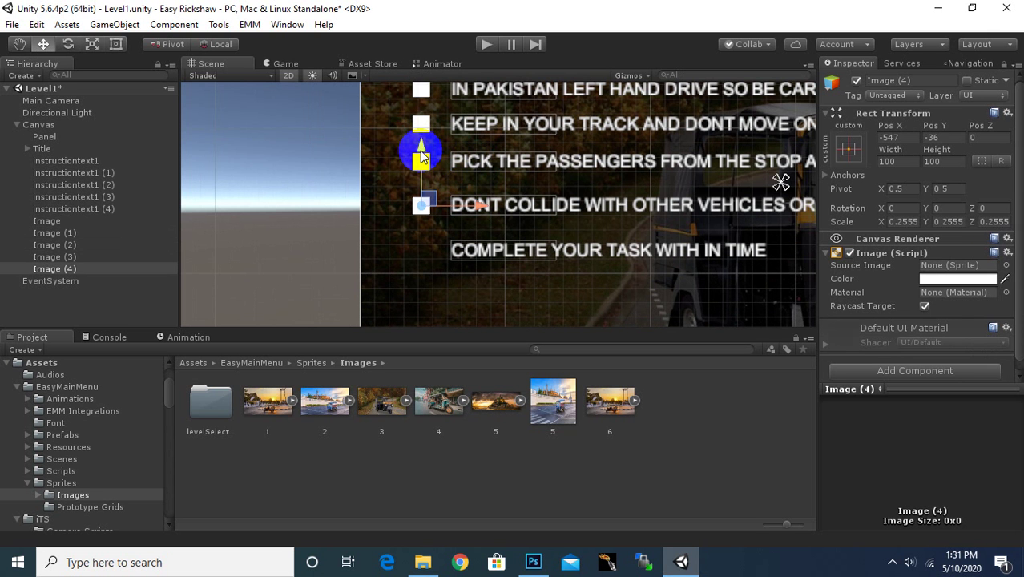
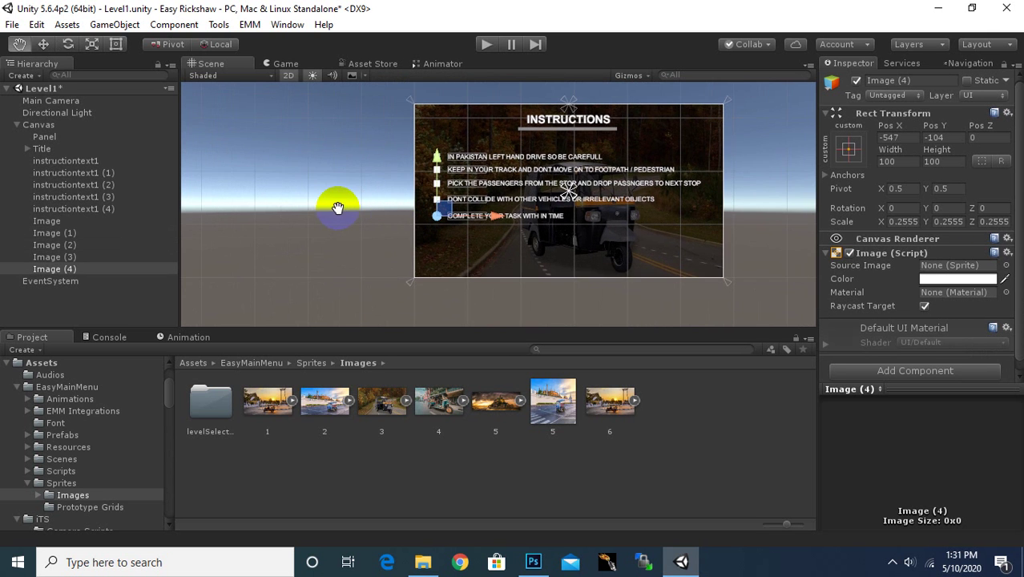
Step: Add a UI Button to the Canvas and move it below the instruction lines
middle_drag(337, 207, 335, 213)
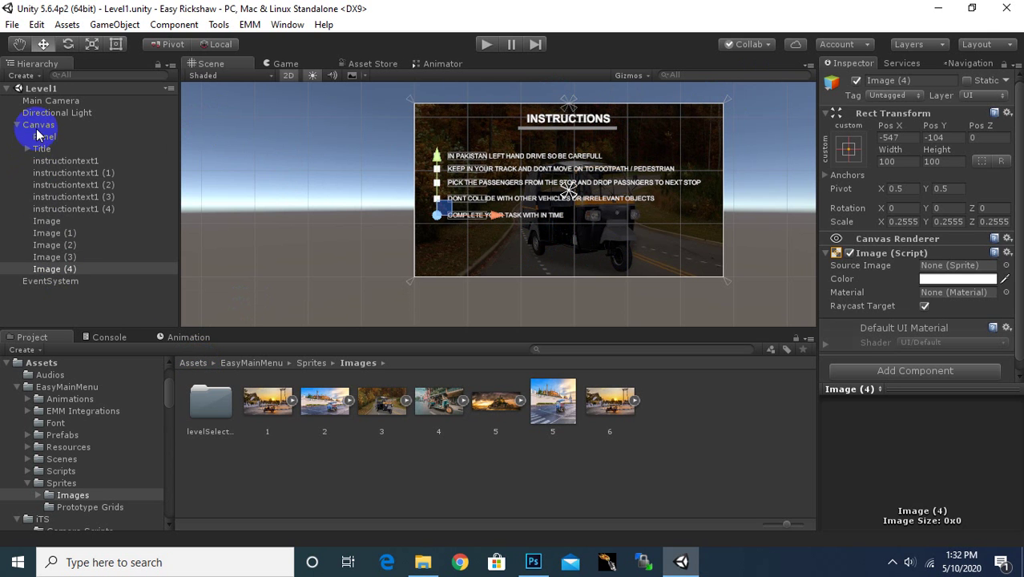
right_click(37, 125)
mouse_move(81, 348)
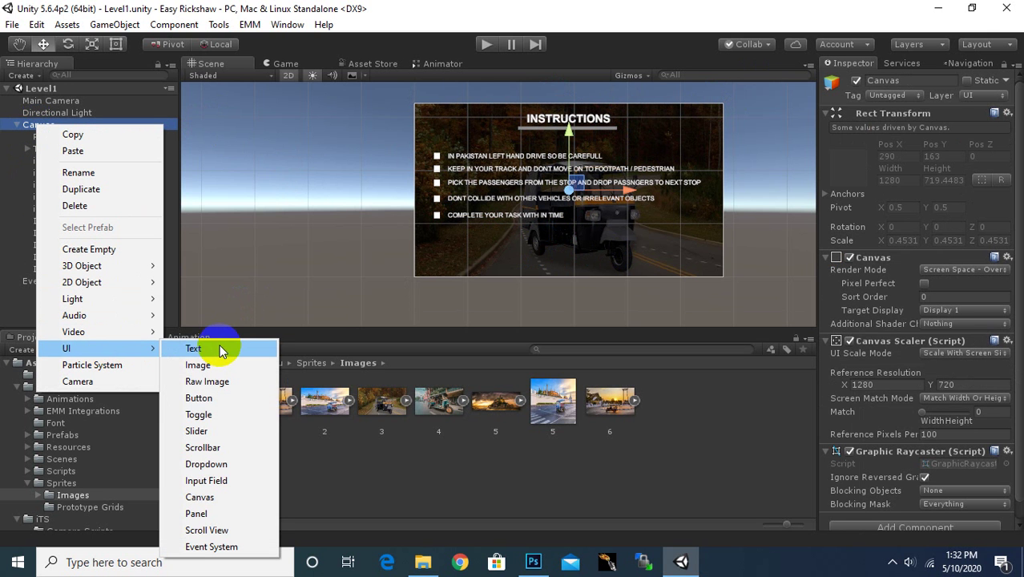
click(210, 398)
drag(569, 131, 568, 192)
scroll(599, 270, up, 3)
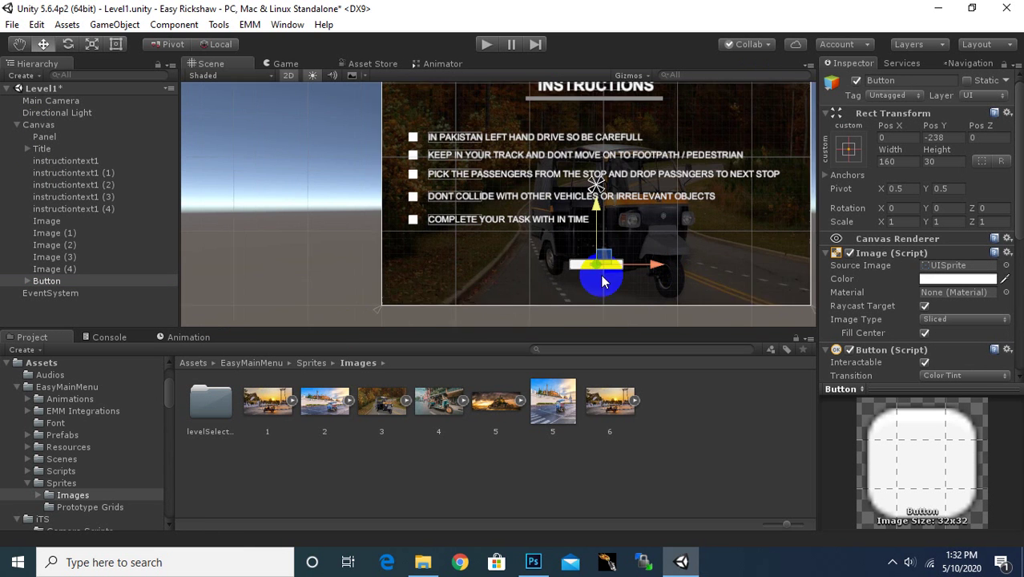
middle_drag(629, 293, 533, 232)
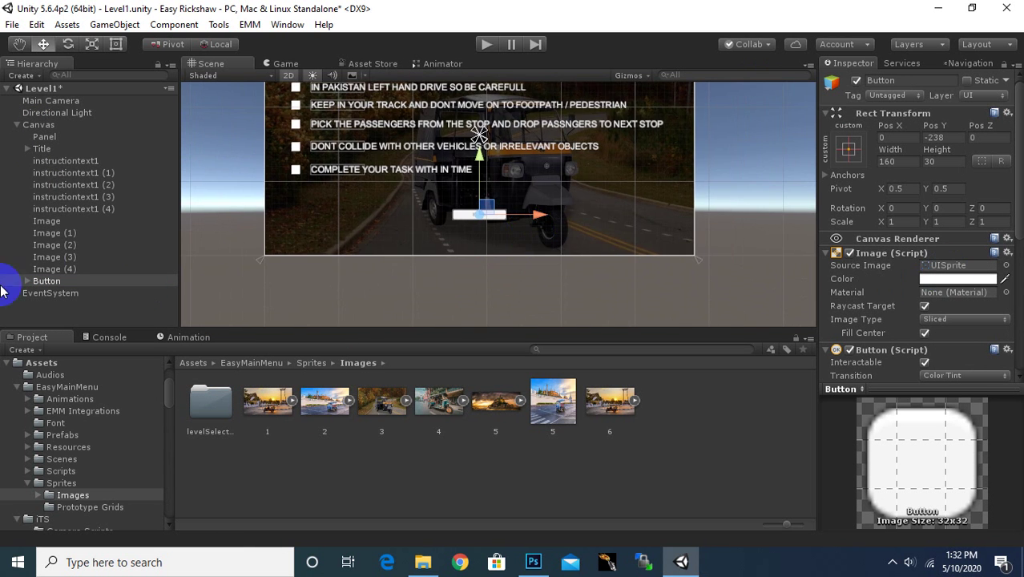
Step: Rename the new Button object to proceedButton
right_click(47, 281)
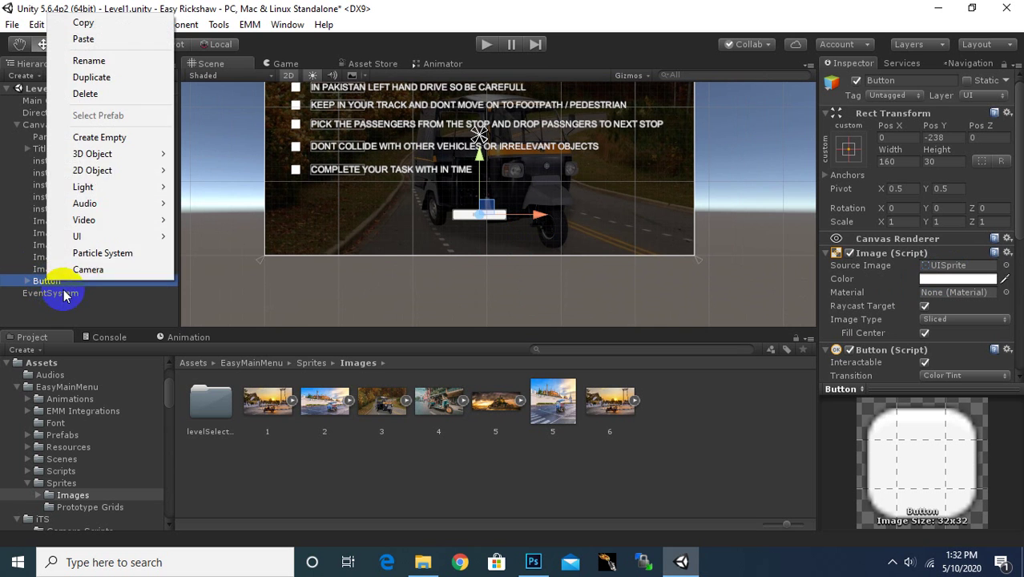
click(101, 61)
text(proceed)
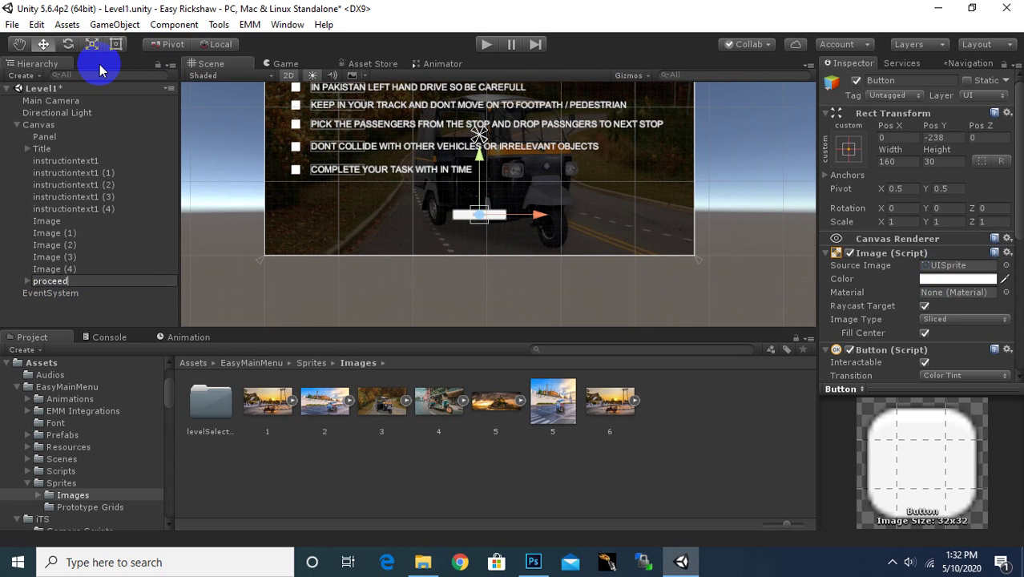
text(Button)
key(Return)
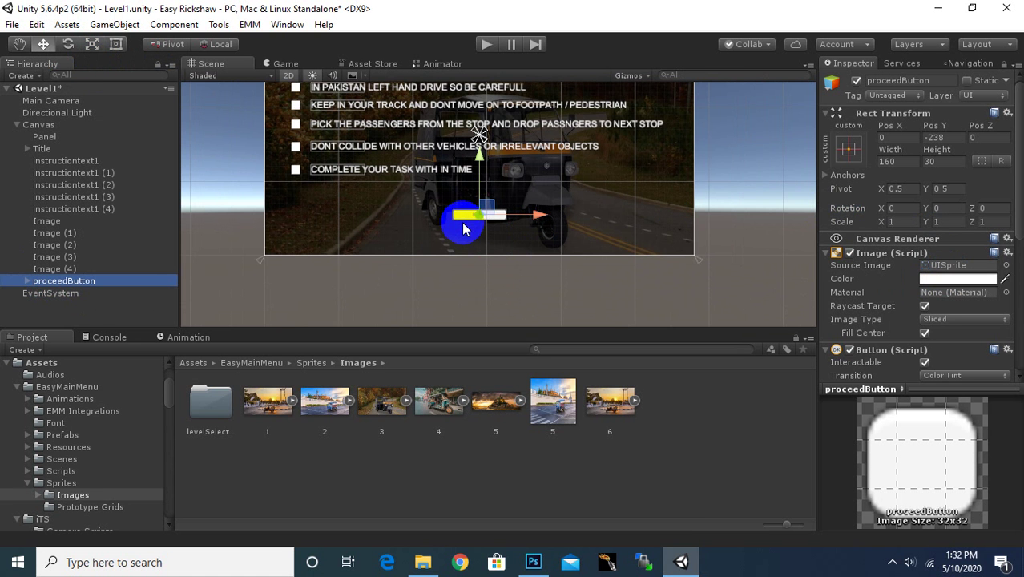
scroll(468, 217, down, 2)
middle_drag(469, 217, 439, 291)
scroll(455, 233, up, 2)
scroll(485, 230, up, 2)
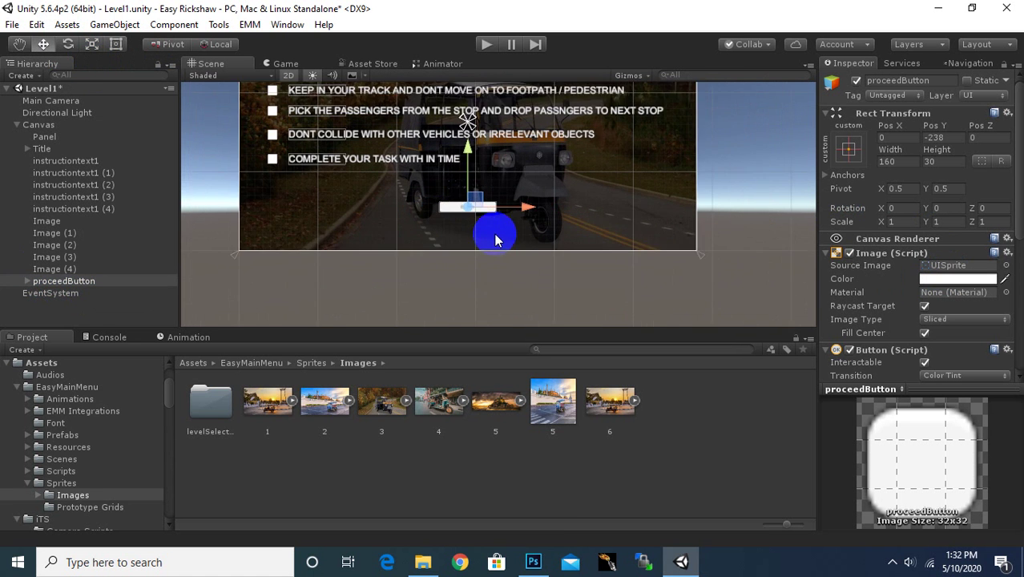
scroll(469, 235, up, 2)
Step: Delete proceedButton's default Text child and reselect the button
click(26, 281)
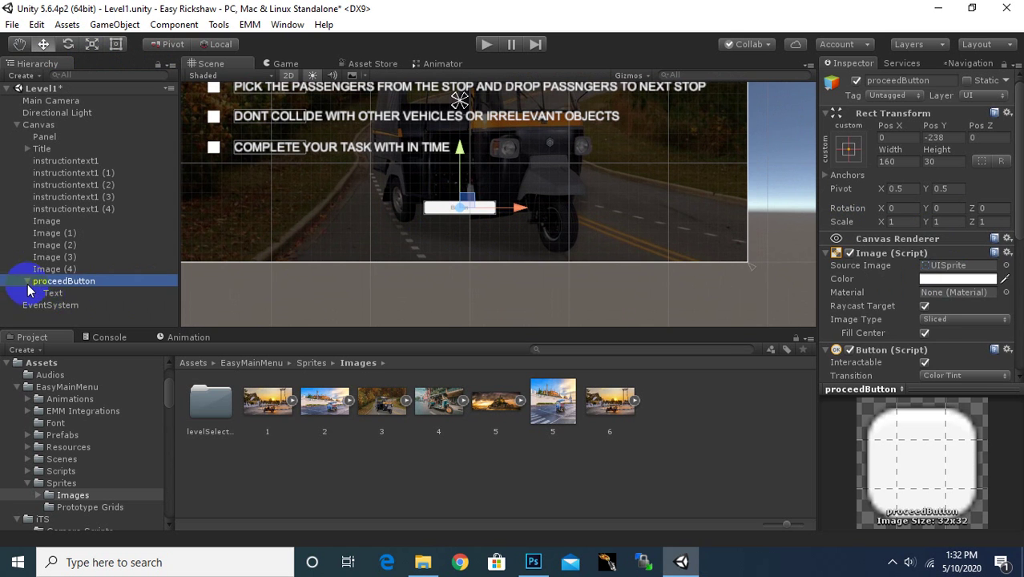
click(34, 293)
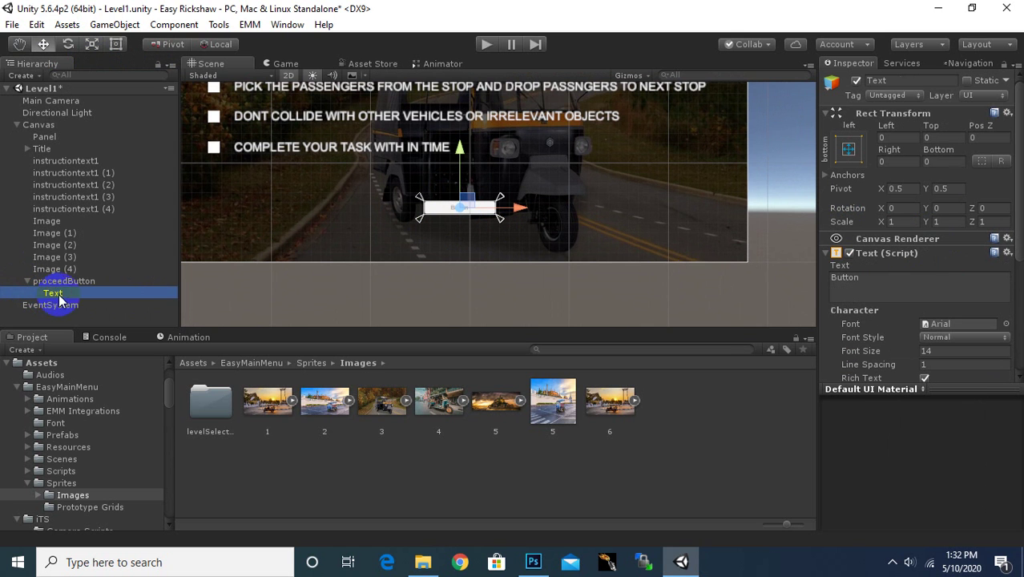
click(927, 283)
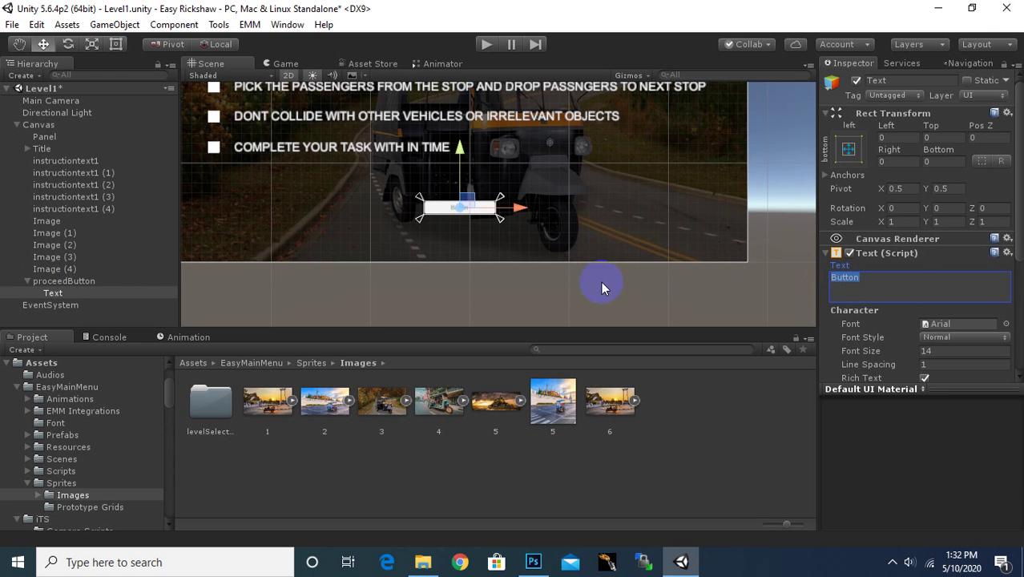
click(63, 293)
key(Delete)
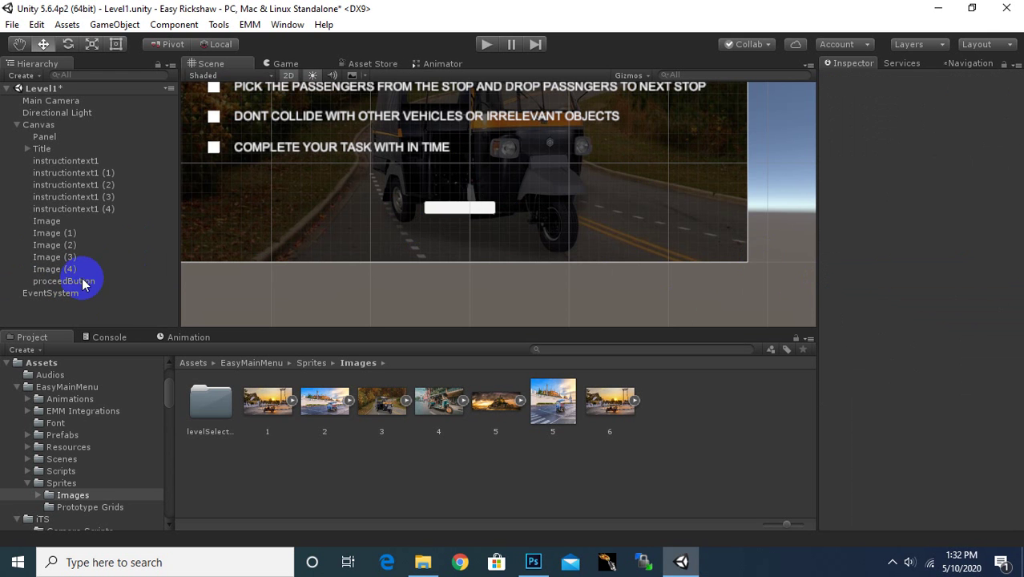
click(76, 281)
Step: Scale proceedButton up uniformly to about 1.87 times its size
scroll(489, 231, up, 2)
click(93, 44)
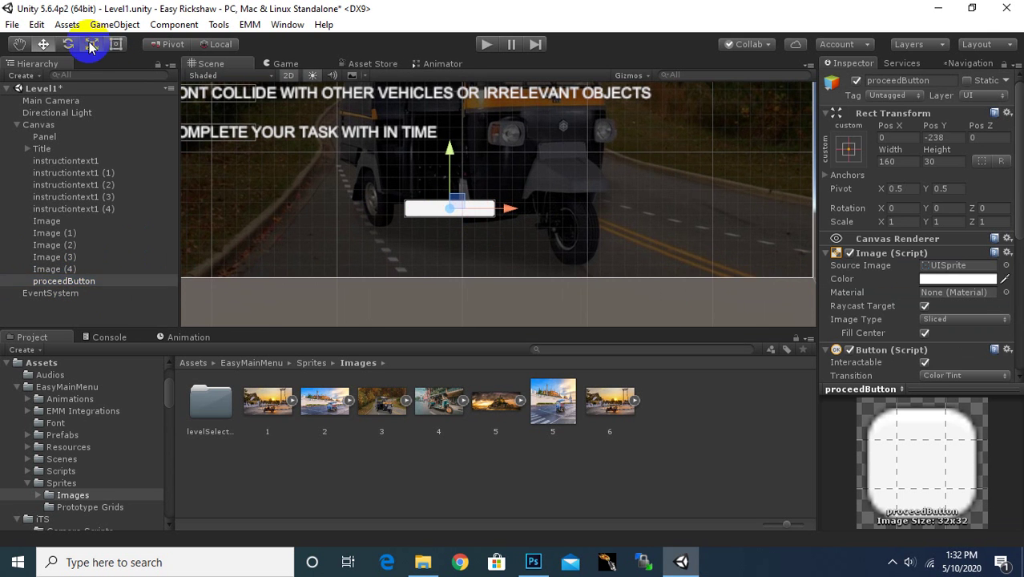
drag(452, 210, 537, 150)
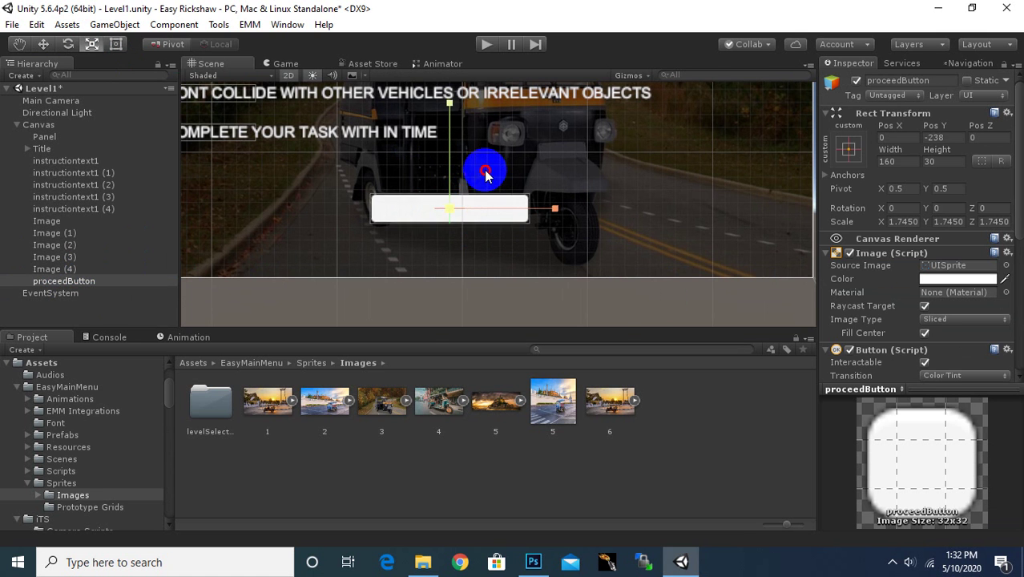
middle_drag(776, 198, 819, 248)
Step: Set proceedButton's Image colour to pure red (FF0000) and enlarge it slightly to about 2.08
click(983, 279)
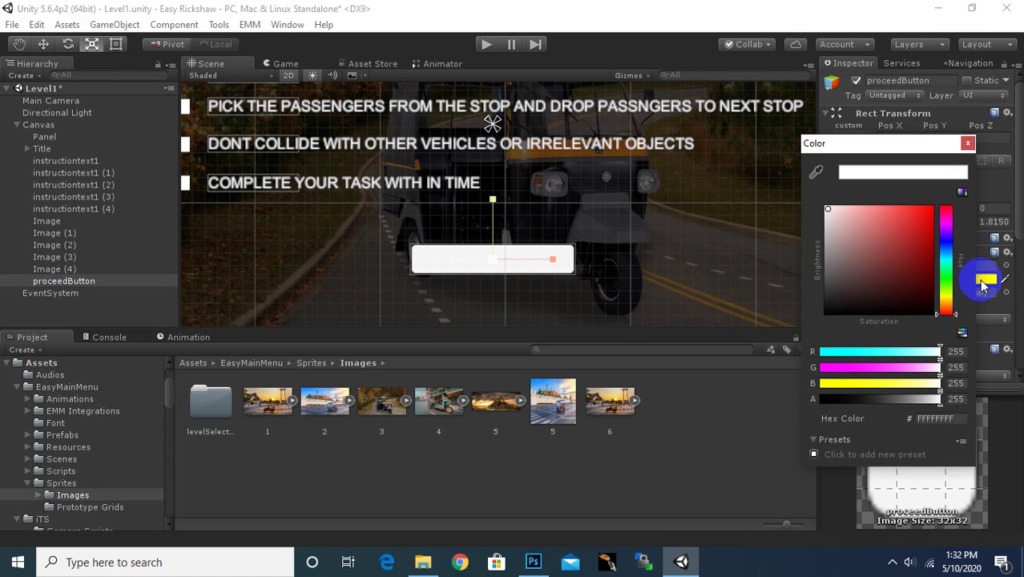
click(930, 209)
click(966, 145)
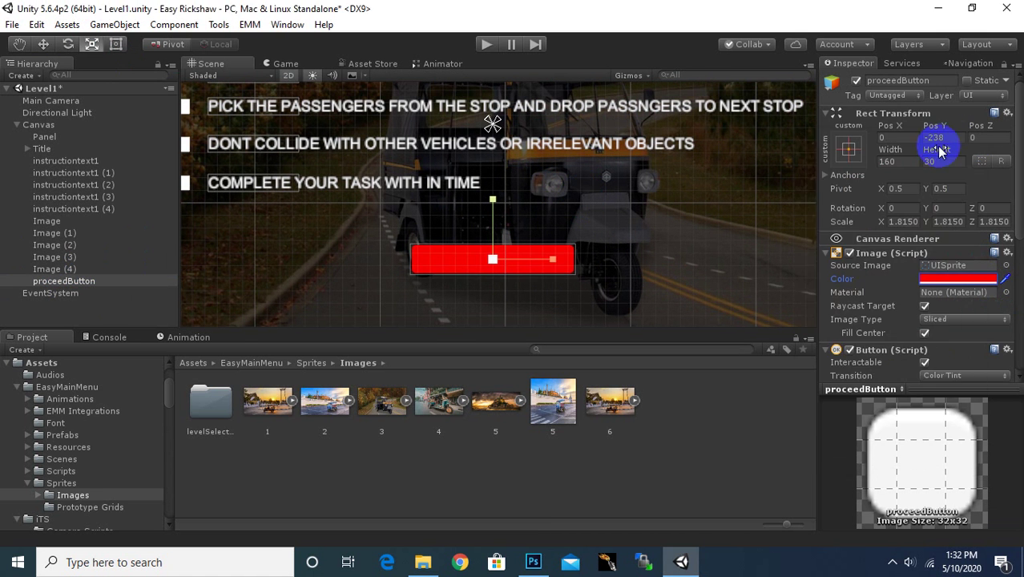
scroll(514, 229, down, 2)
middle_drag(515, 229, 550, 258)
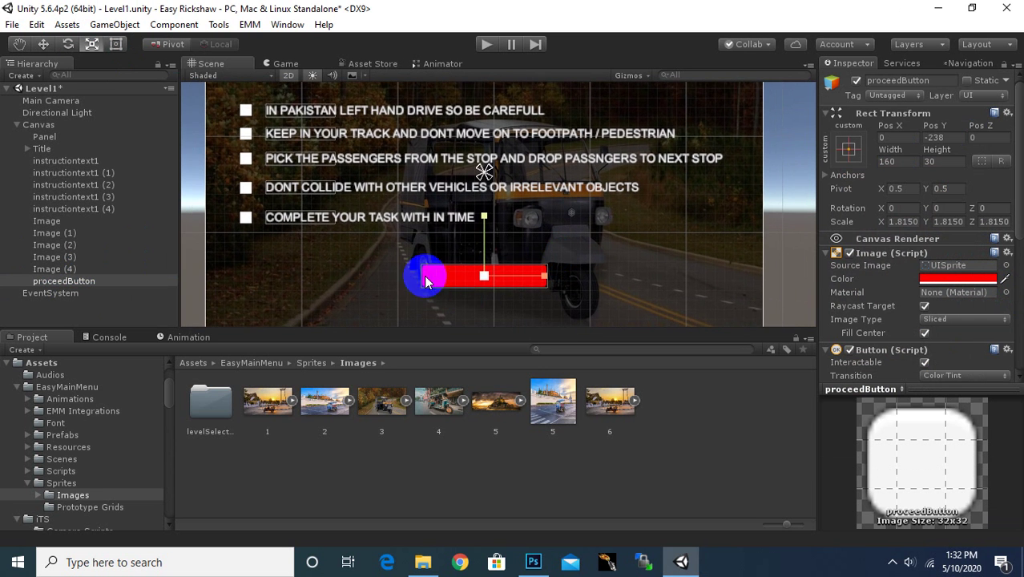
scroll(478, 296, up, 1)
drag(491, 289, 491, 275)
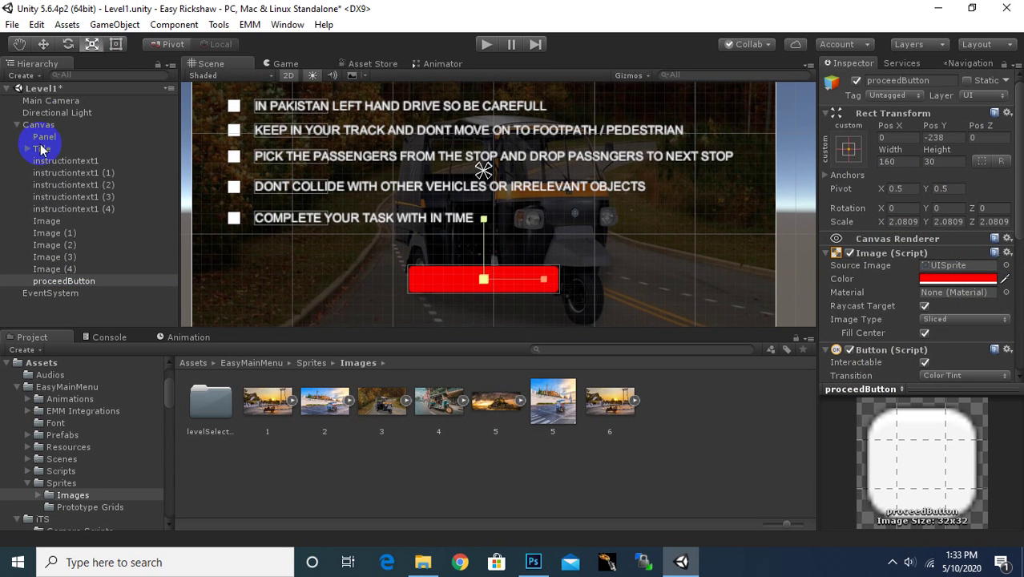
Step: Add a new UI Text object to the Canvas and make its colour white
right_click(35, 128)
mouse_move(99, 350)
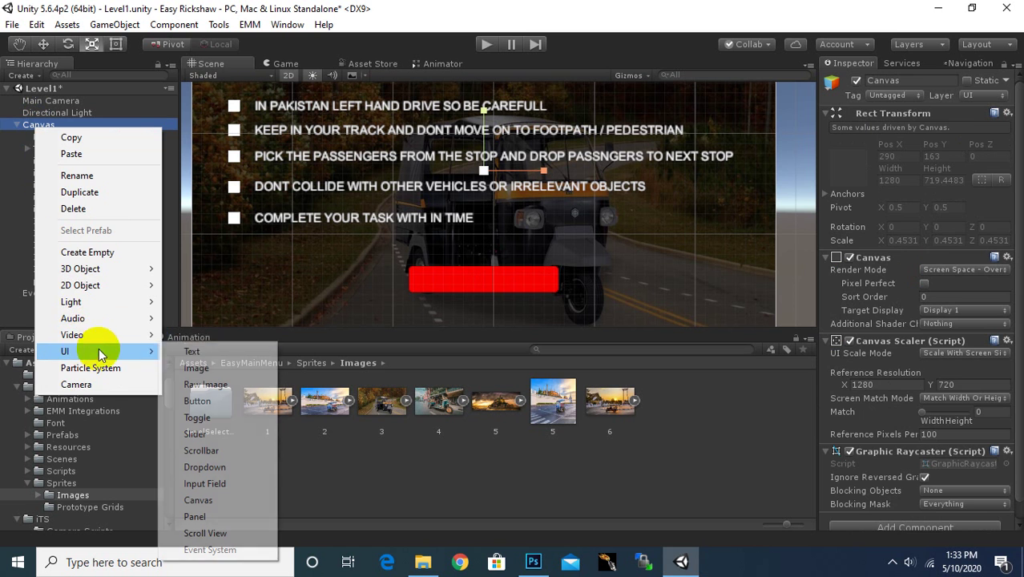
click(196, 354)
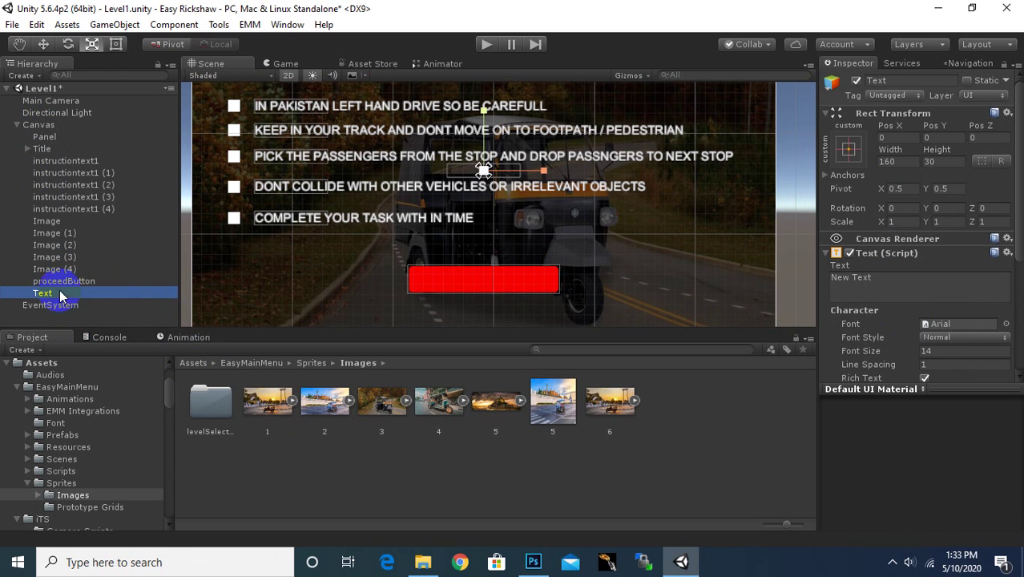
scroll(934, 288, down, 5)
click(957, 269)
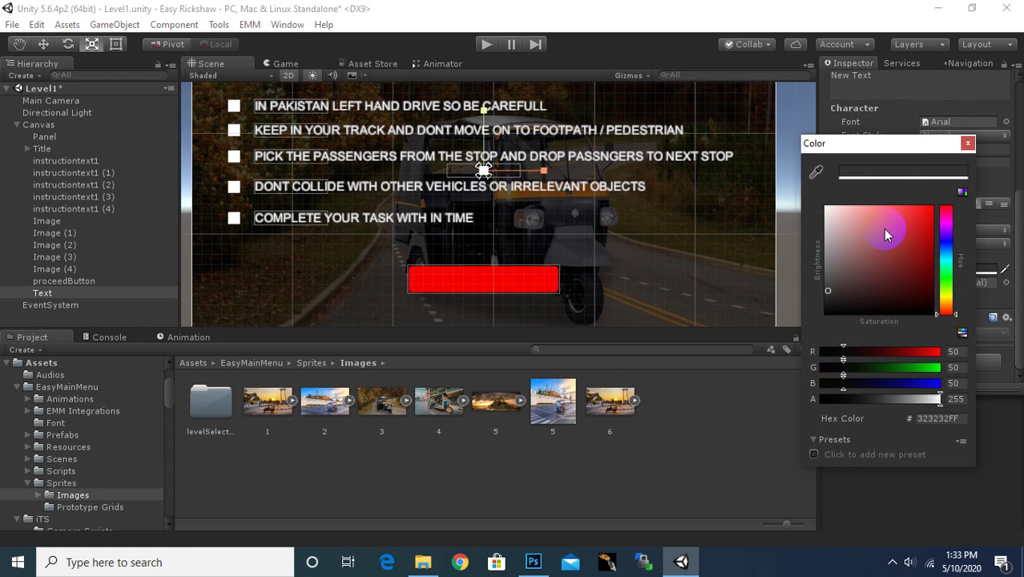
drag(887, 233, 828, 210)
click(969, 145)
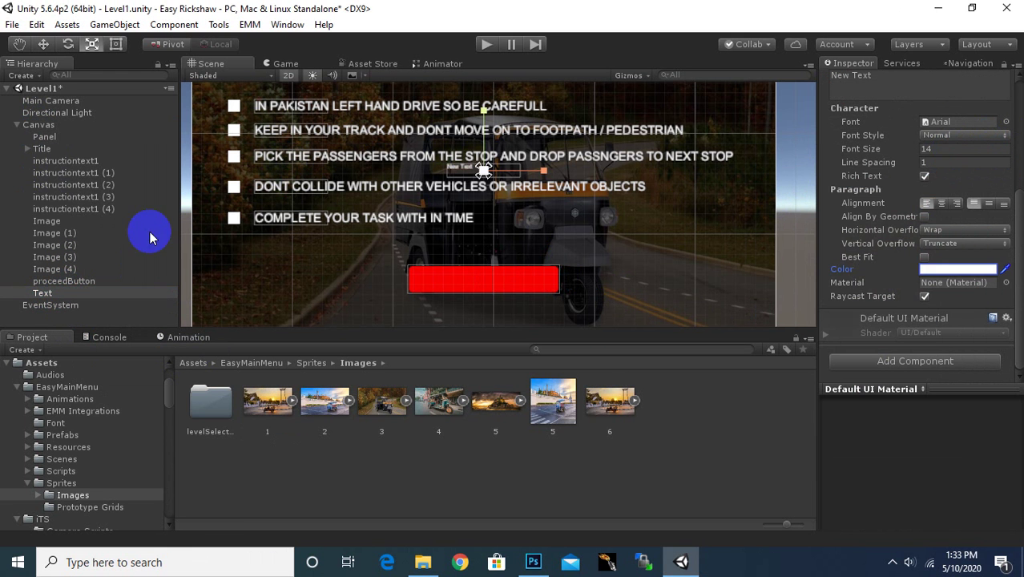
Step: Move the new text onto the red button, with horizontal and vertical overflow enabled
click(50, 295)
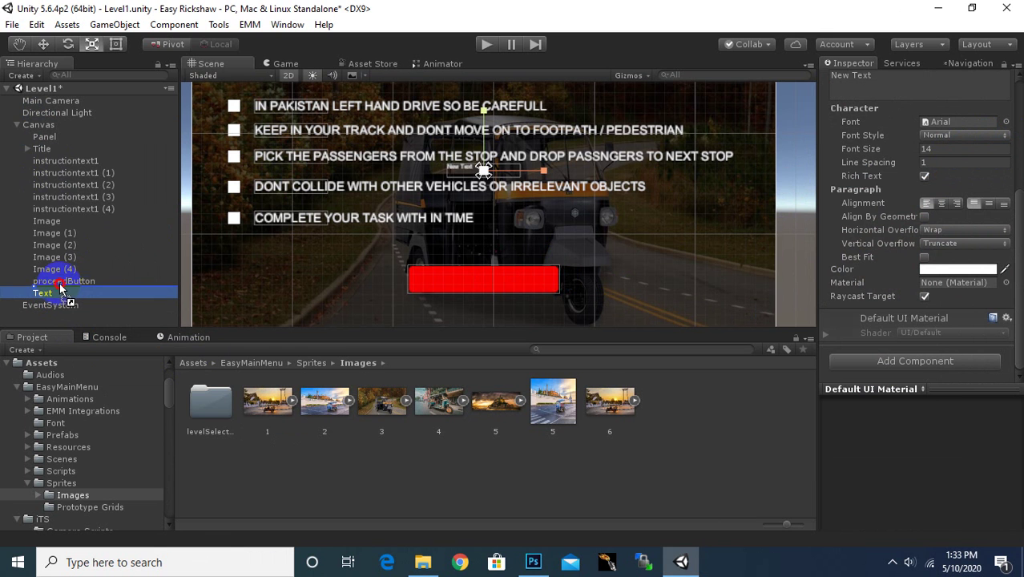
click(43, 44)
drag(485, 125, 497, 237)
text(36)
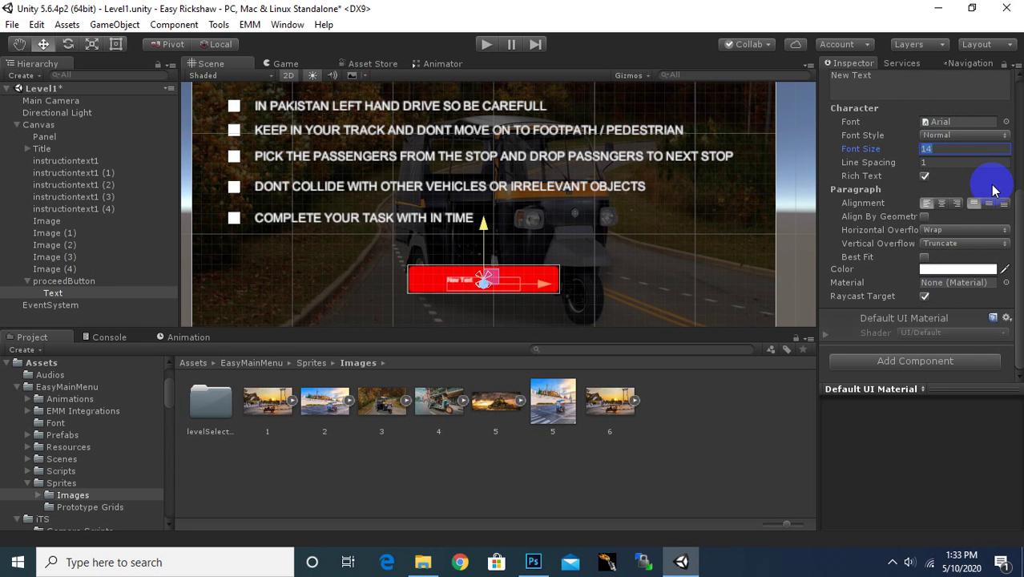
click(962, 230)
click(952, 258)
click(951, 245)
click(954, 274)
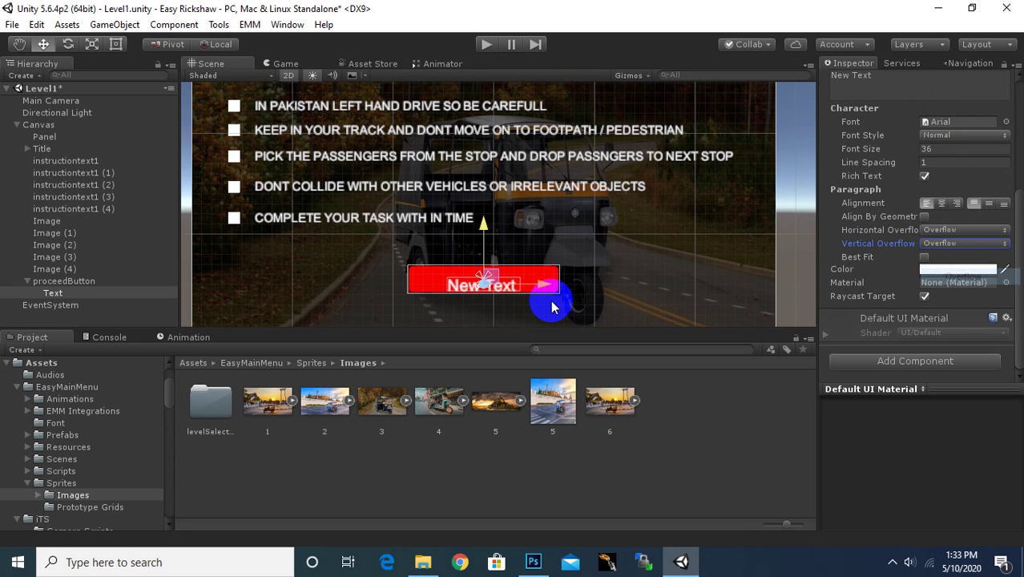
scroll(479, 268, up, 2)
drag(479, 269, 490, 251)
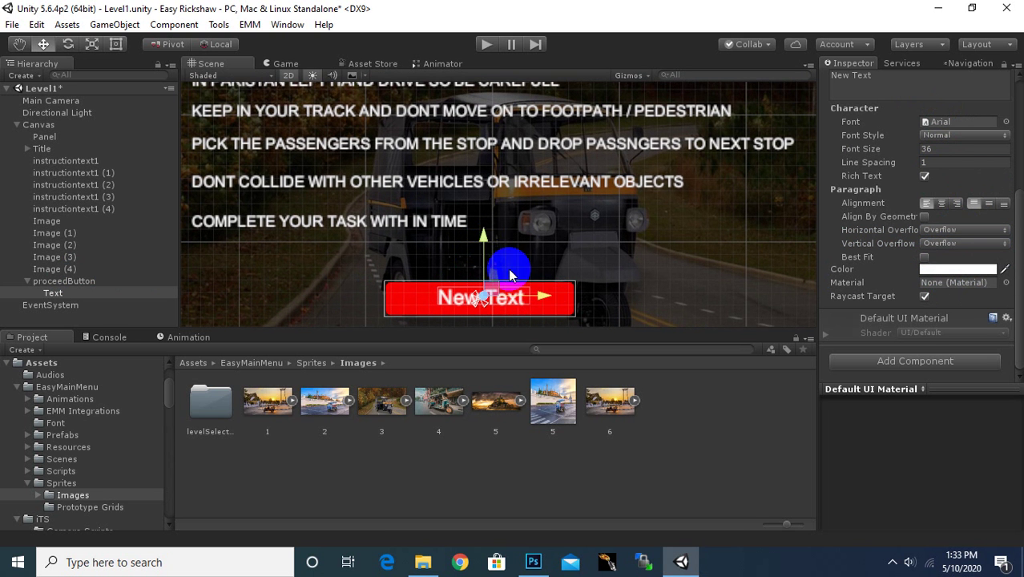
Step: Change the label to PROCEED and centre it on the red button
click(897, 88)
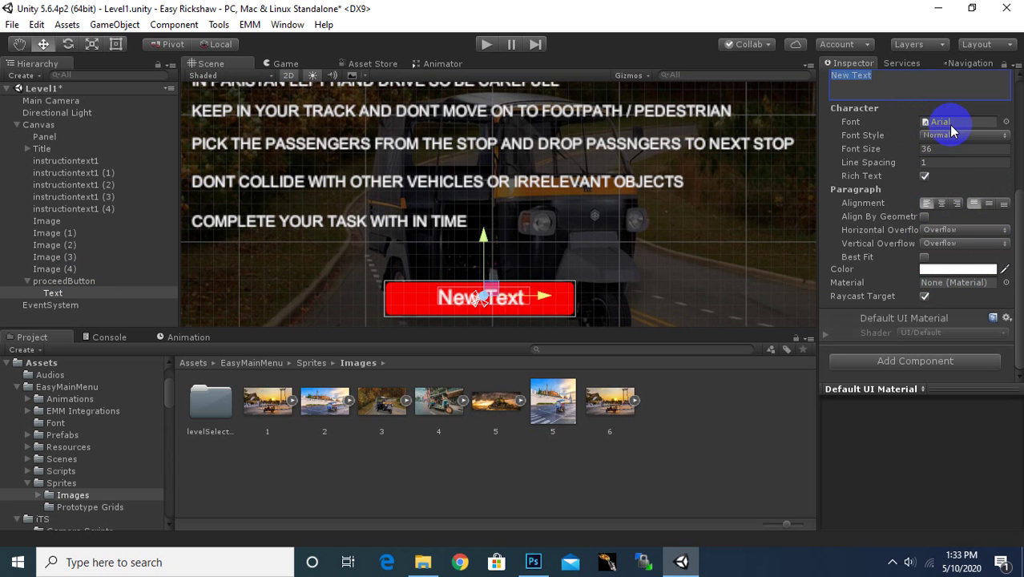
text(PR)
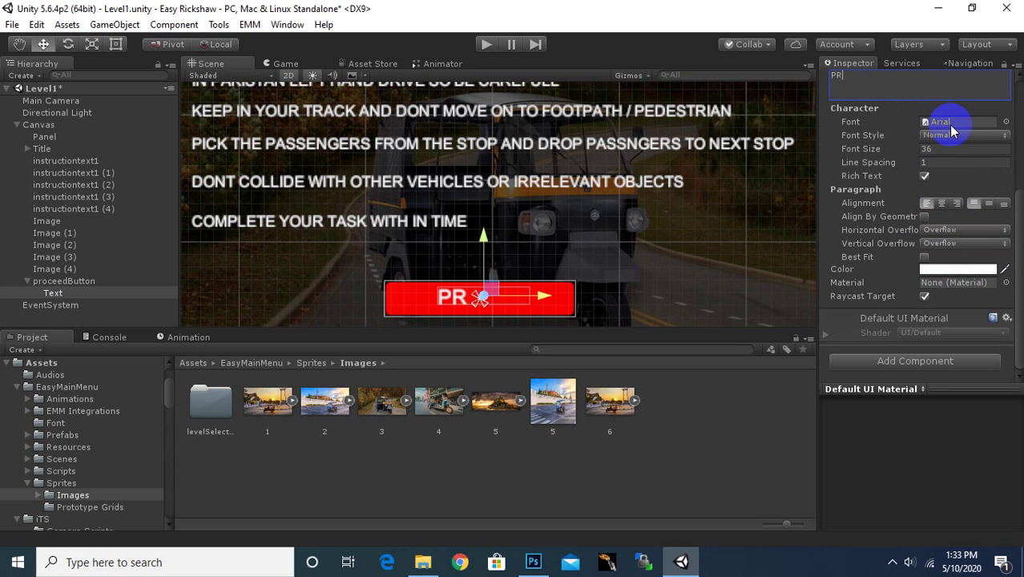
text(OCEED)
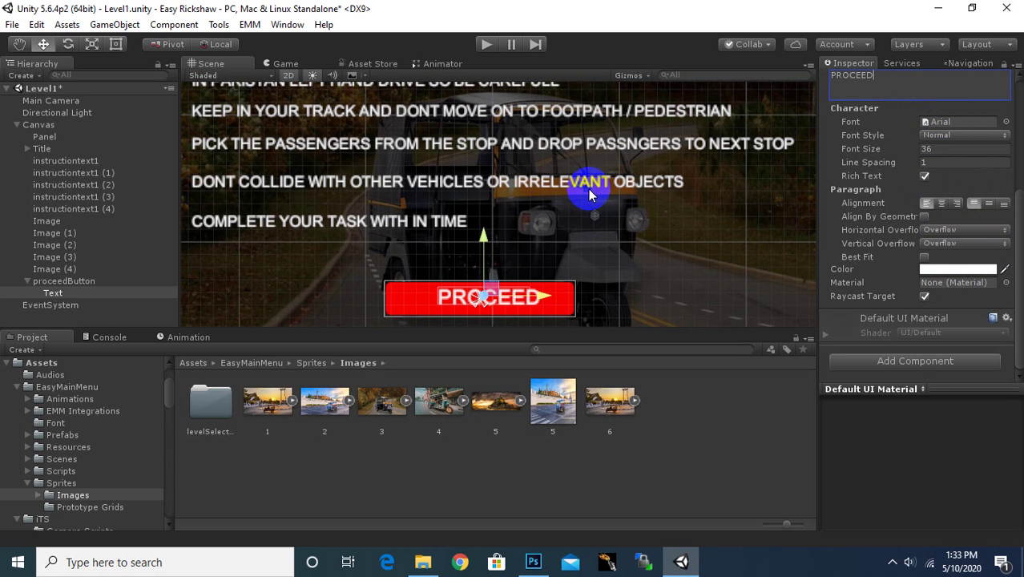
drag(543, 298, 532, 298)
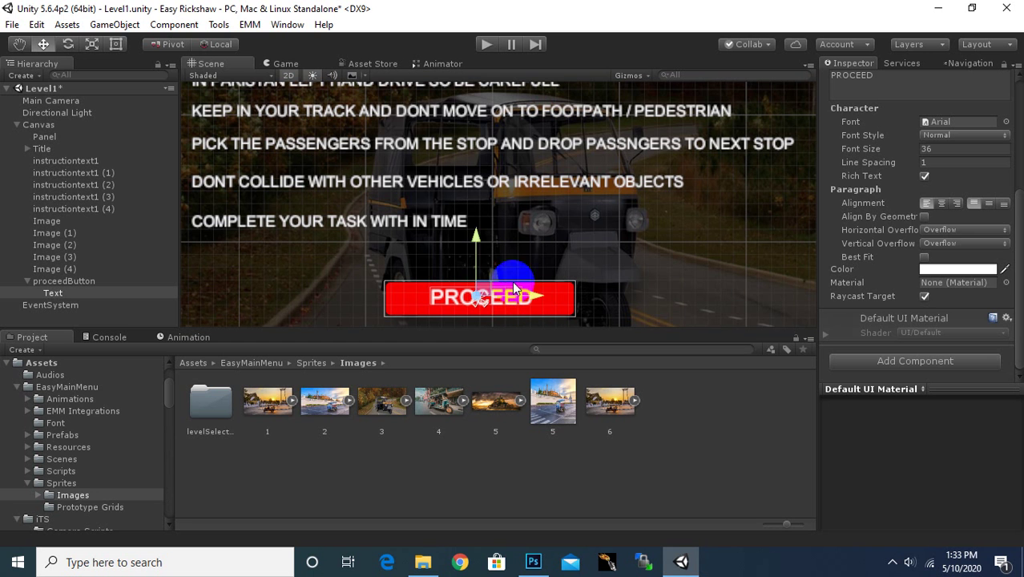
drag(473, 235, 479, 246)
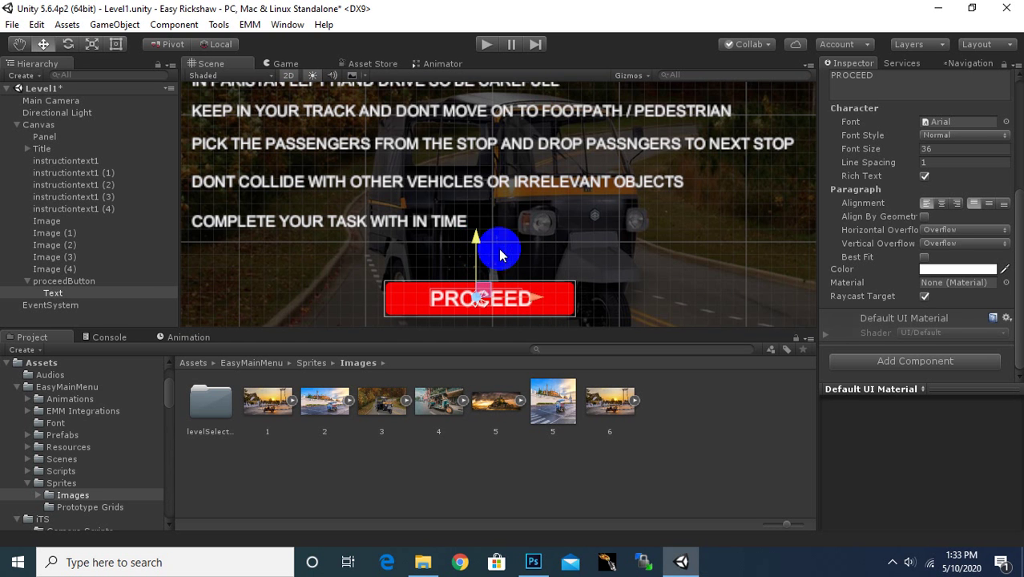
scroll(706, 252, down, 2)
middle_drag(697, 155, 777, 190)
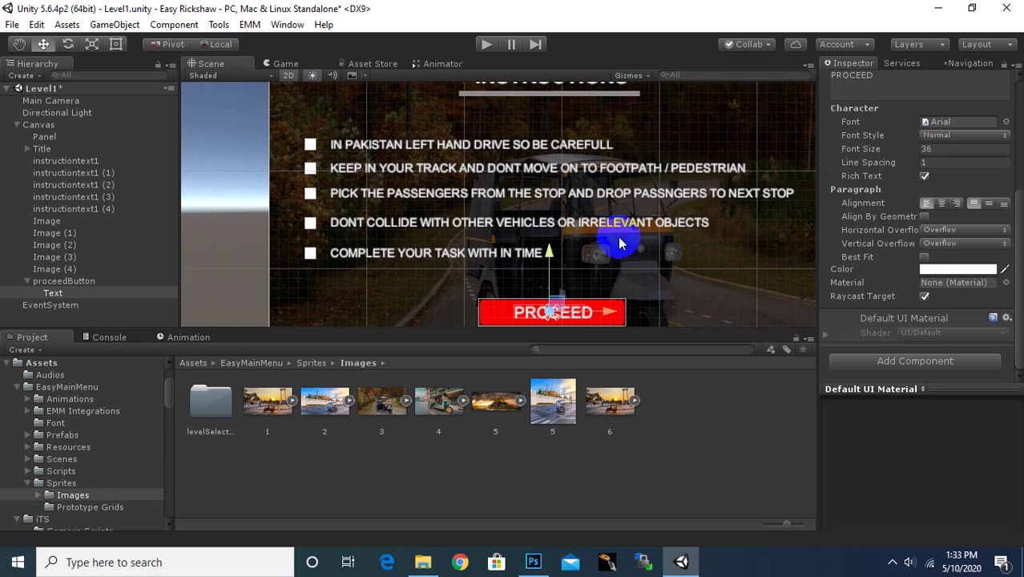
scroll(633, 264, down, 1)
middle_drag(647, 278, 615, 255)
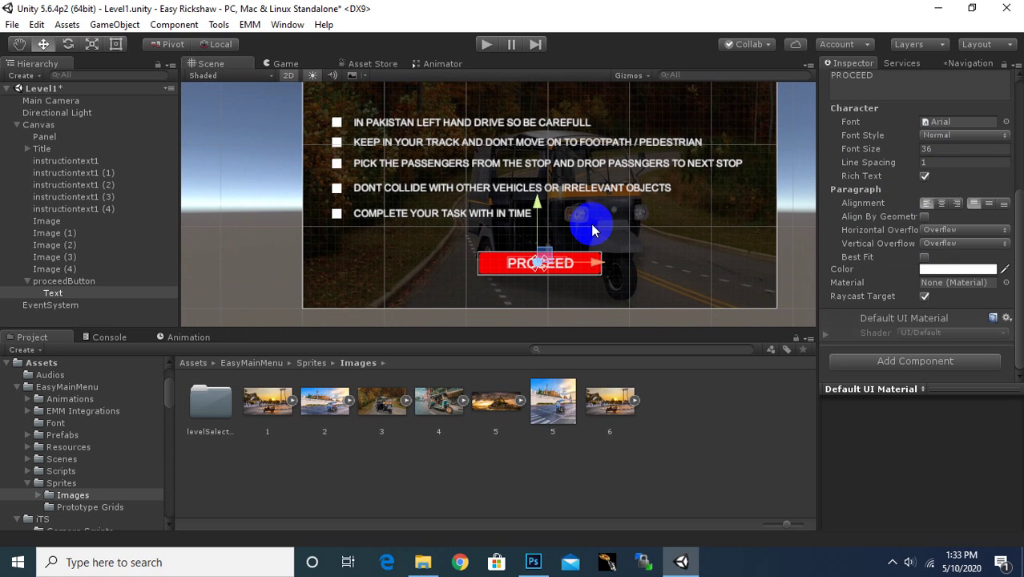
click(11, 282)
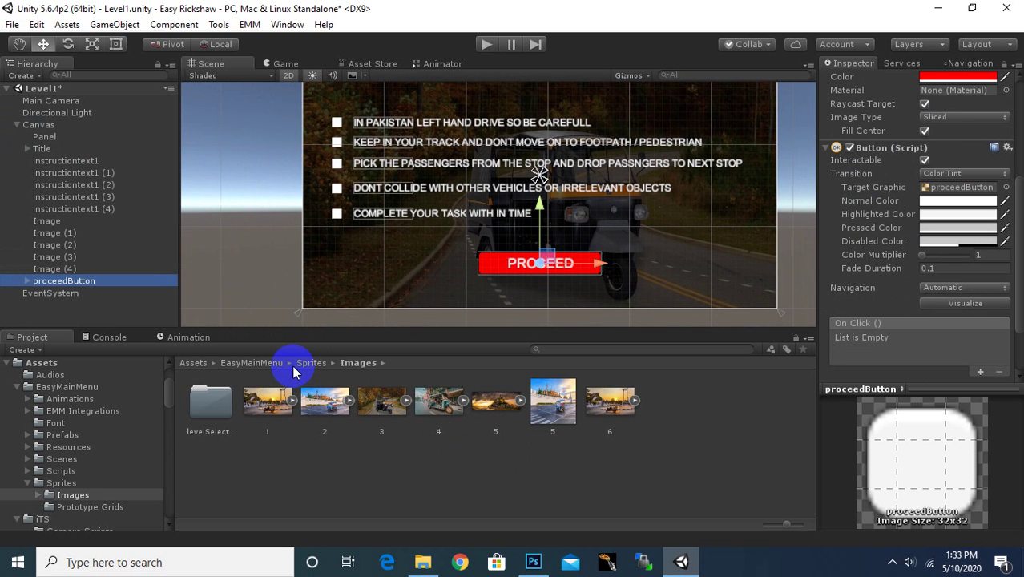
Step: Open Assets > Scripts and select LoadingBar.cs to read its code in the Inspector
click(194, 362)
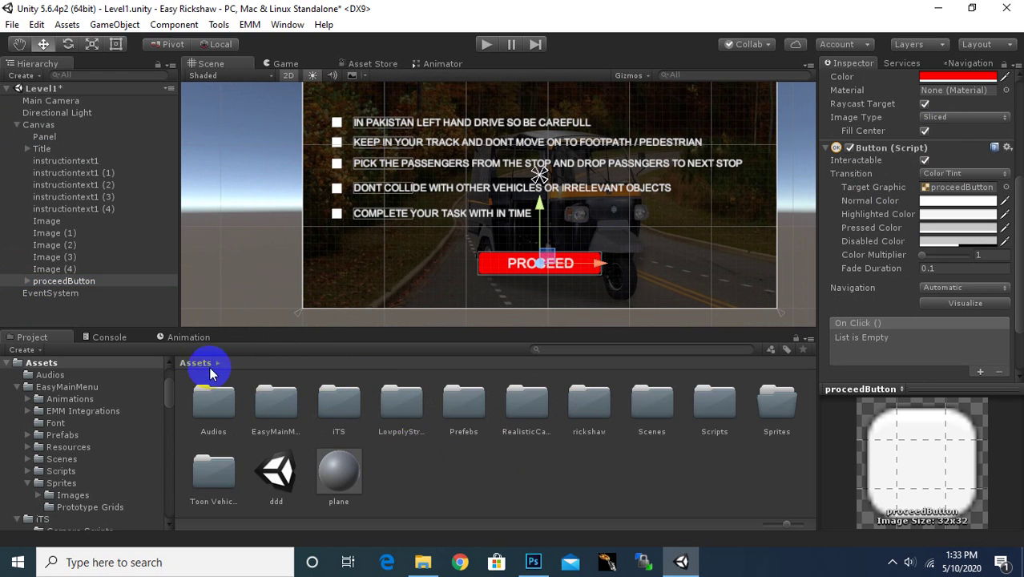
double_click(698, 413)
click(223, 436)
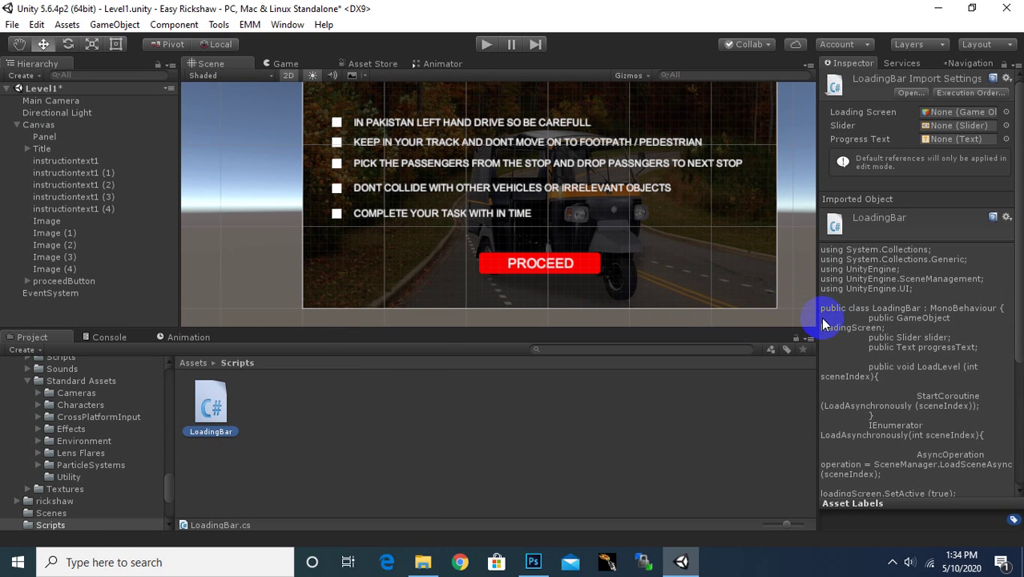
drag(818, 316, 670, 315)
scroll(767, 336, down, 3)
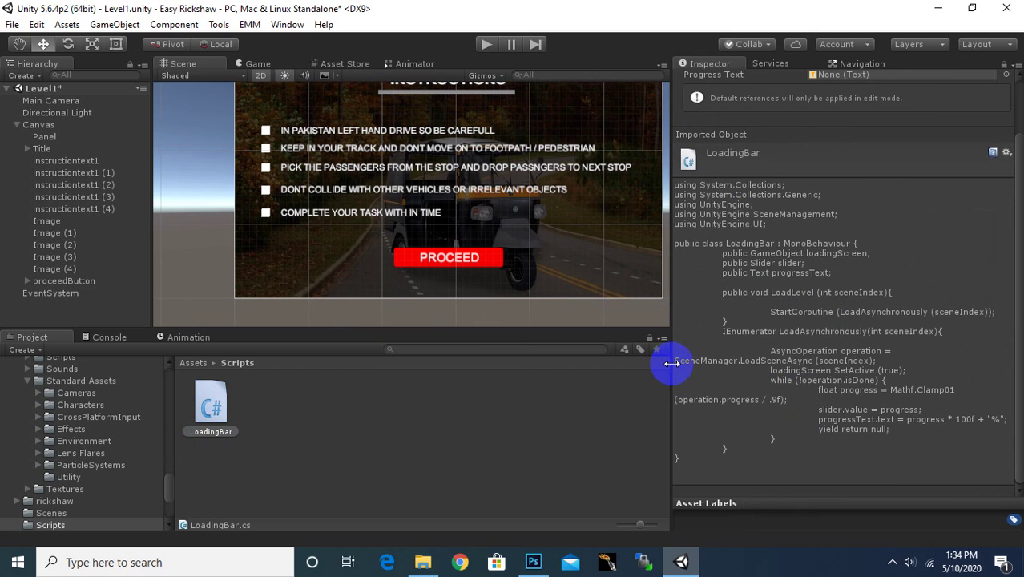
drag(667, 363, 816, 359)
scroll(643, 251, down, 2)
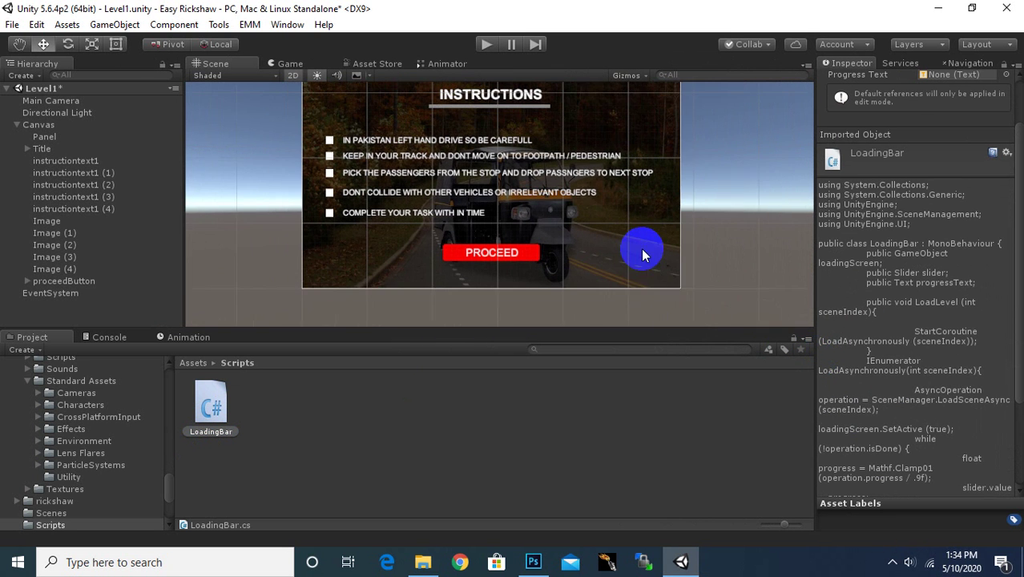
scroll(686, 226, down, 1)
scroll(689, 234, down, 1)
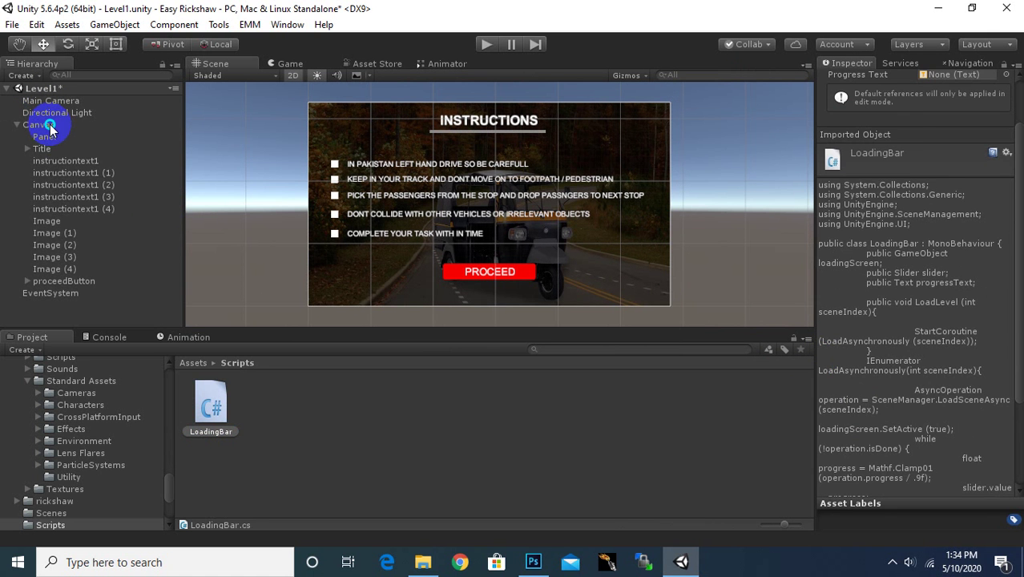
Step: Add a UI Panel to the Canvas and colour it fully opaque black (alpha 255)
right_click(46, 125)
mouse_move(132, 350)
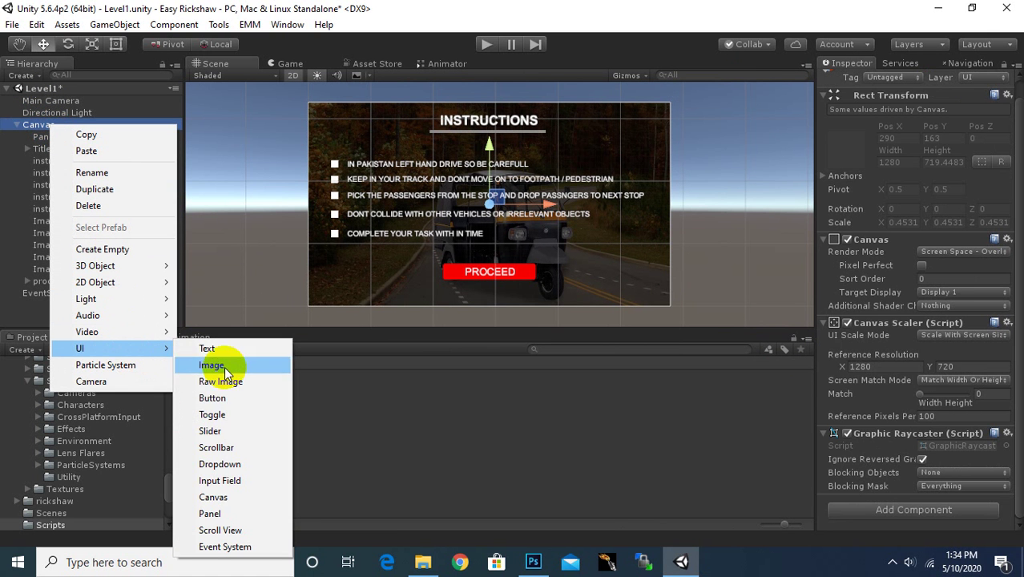
click(227, 515)
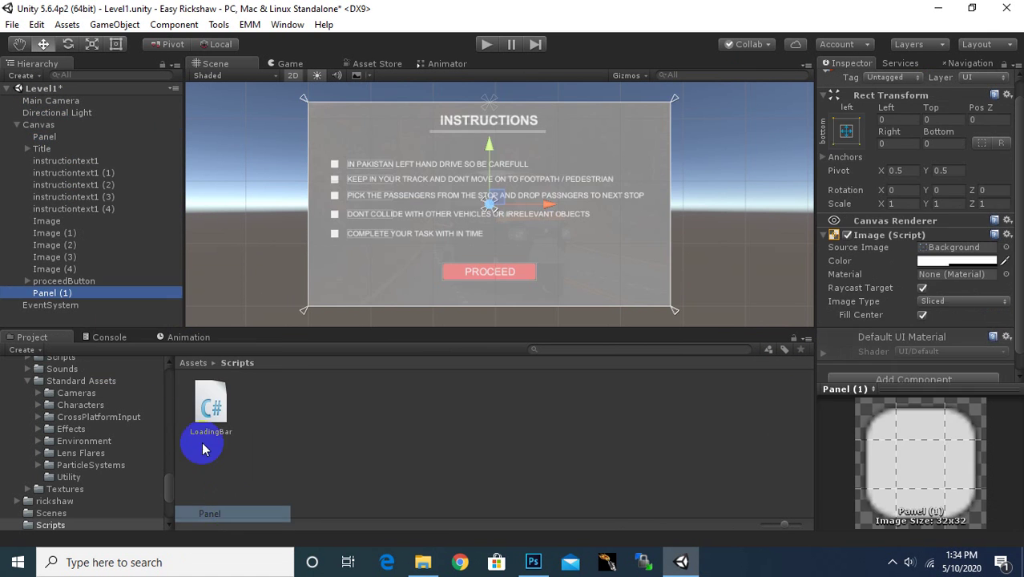
click(941, 261)
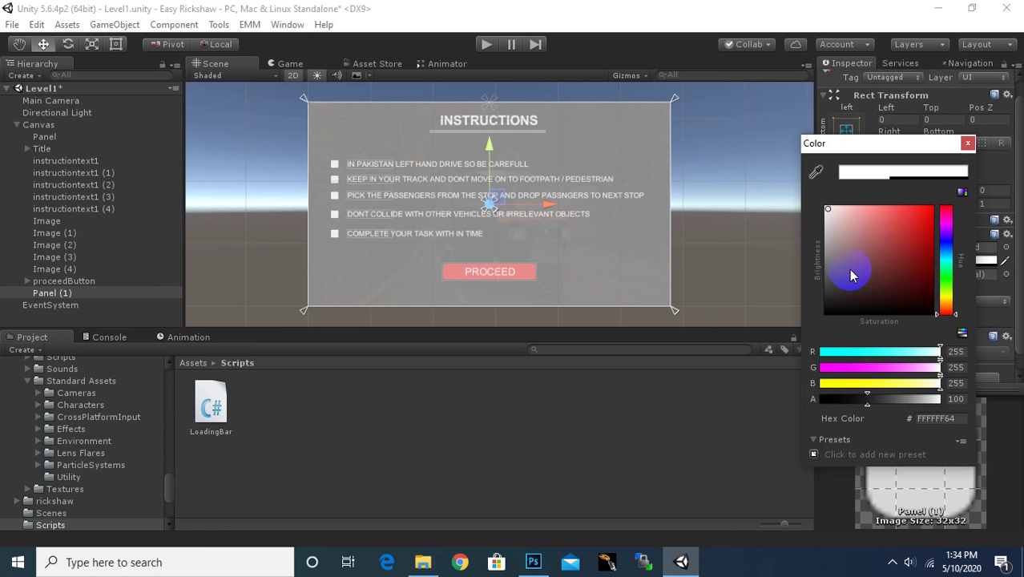
mouse_move(849, 274)
mouse_down()
mouse_move(792, 335)
mouse_move(814, 173)
mouse_move(798, 317)
mouse_up()
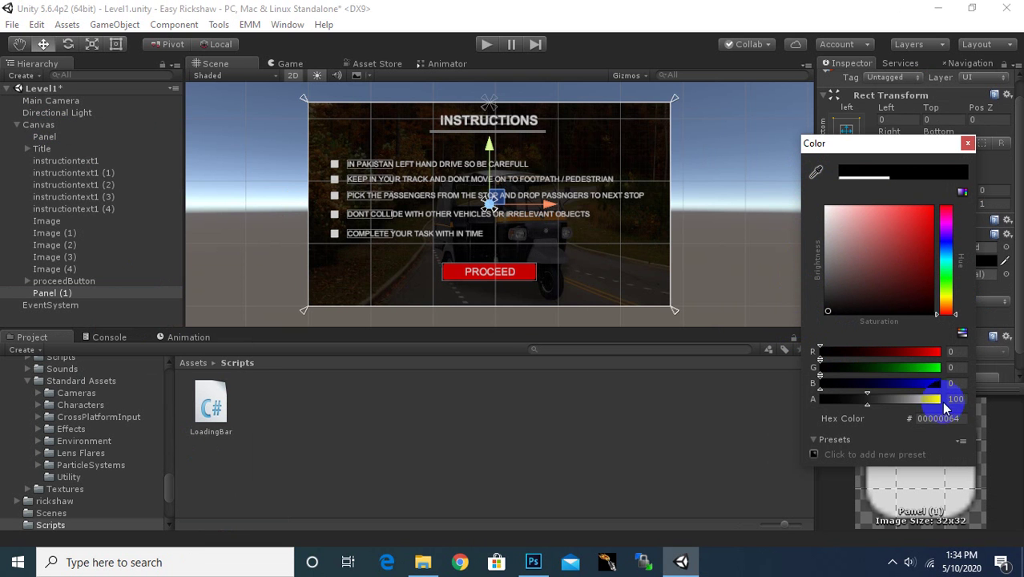
drag(868, 399, 976, 395)
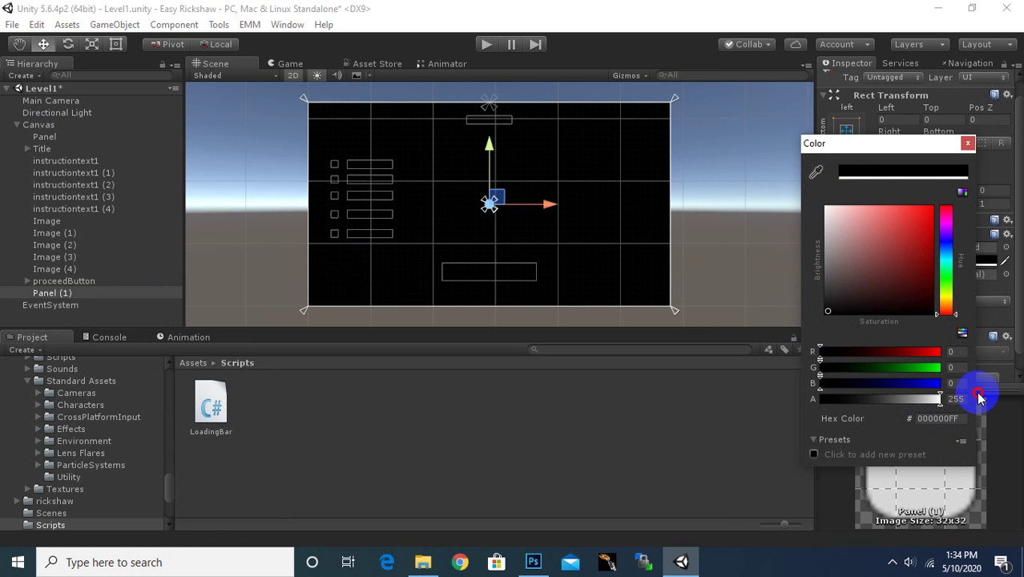
click(968, 143)
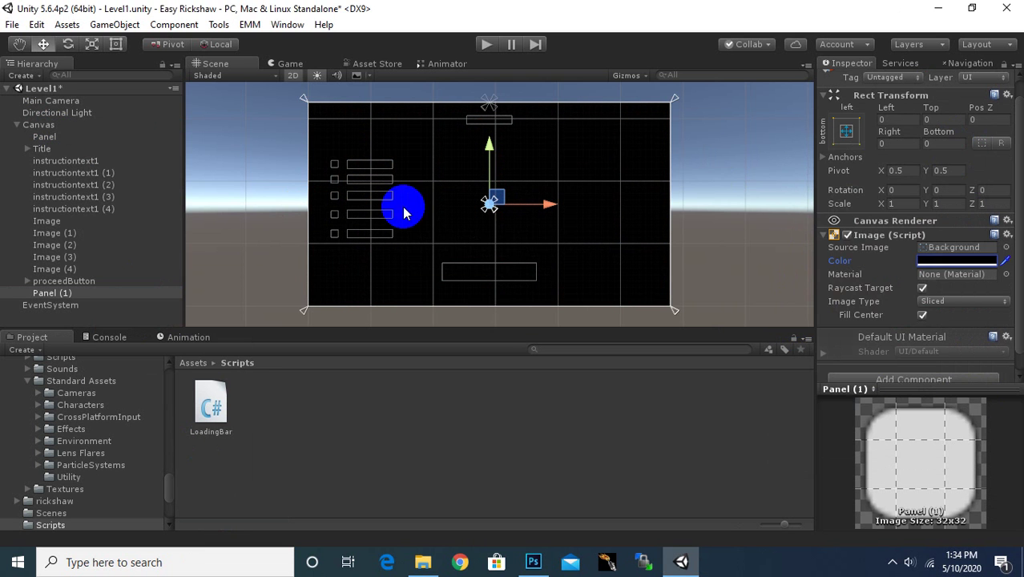
Step: Rename the new panel to LoadingScreen
right_click(66, 293)
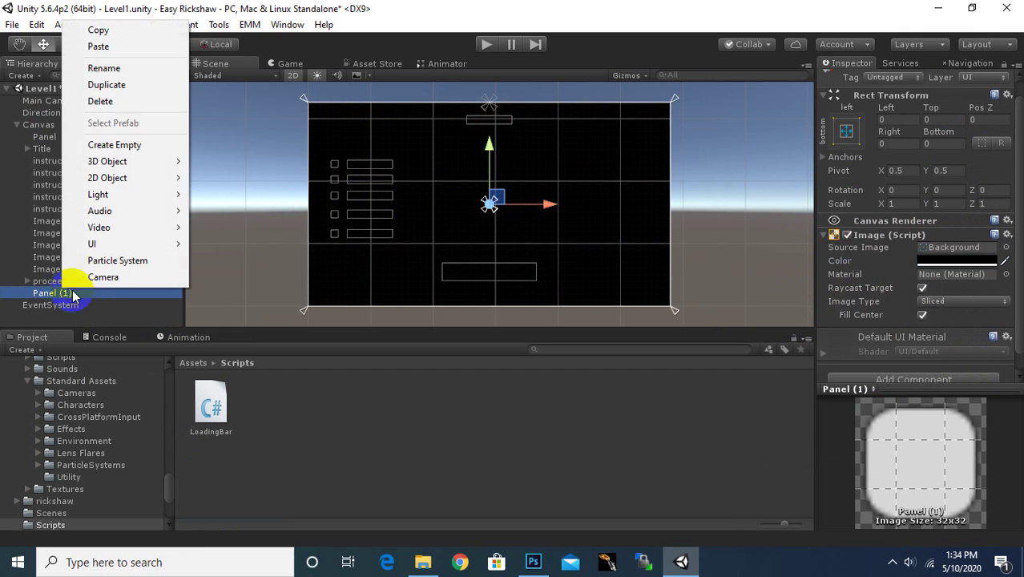
click(89, 67)
text(LoadingScr)
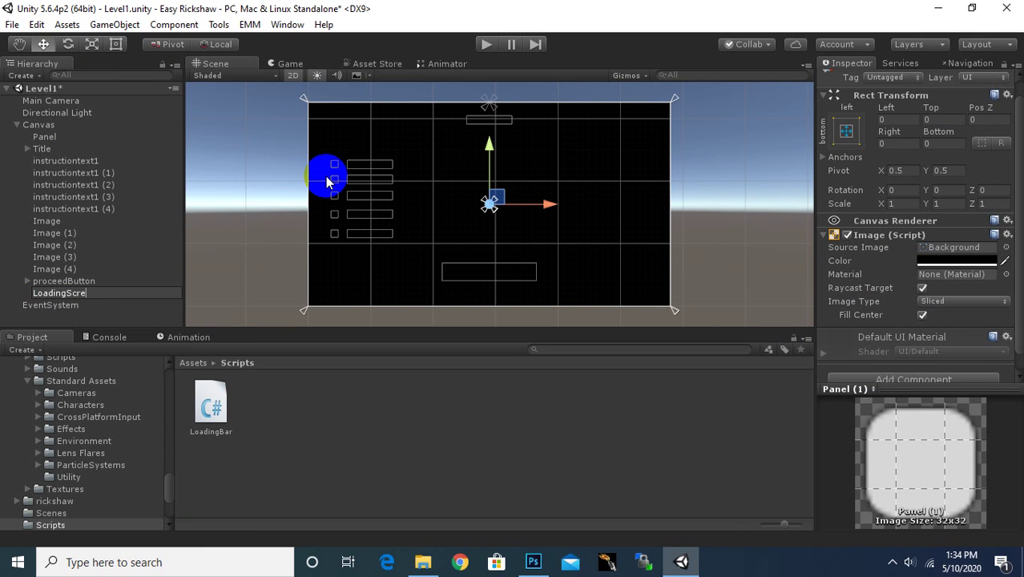
text(en)
key(Return)
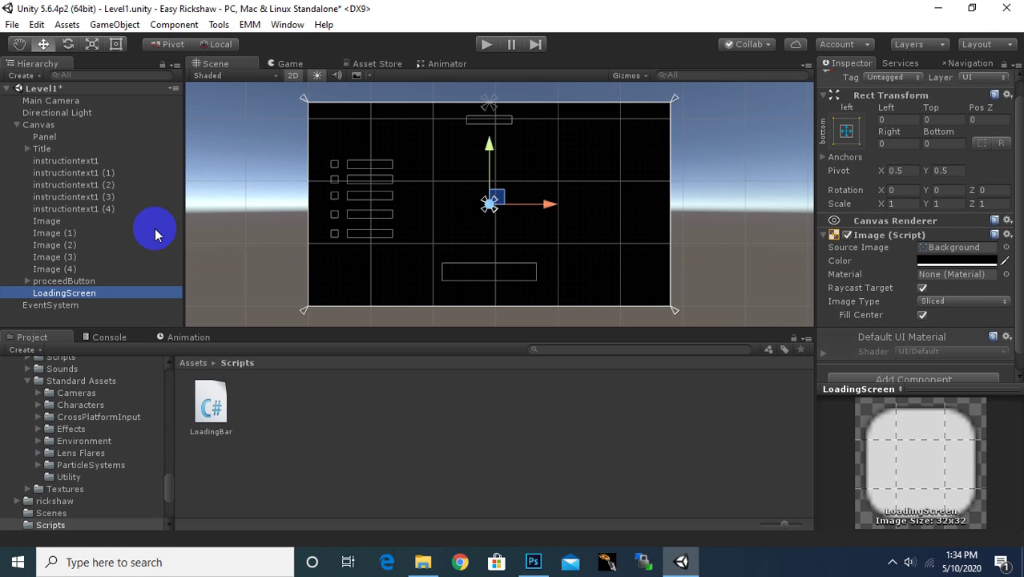
Step: Add a UI Slider to the Canvas, expand it, and select its Handle Slide Area
click(40, 125)
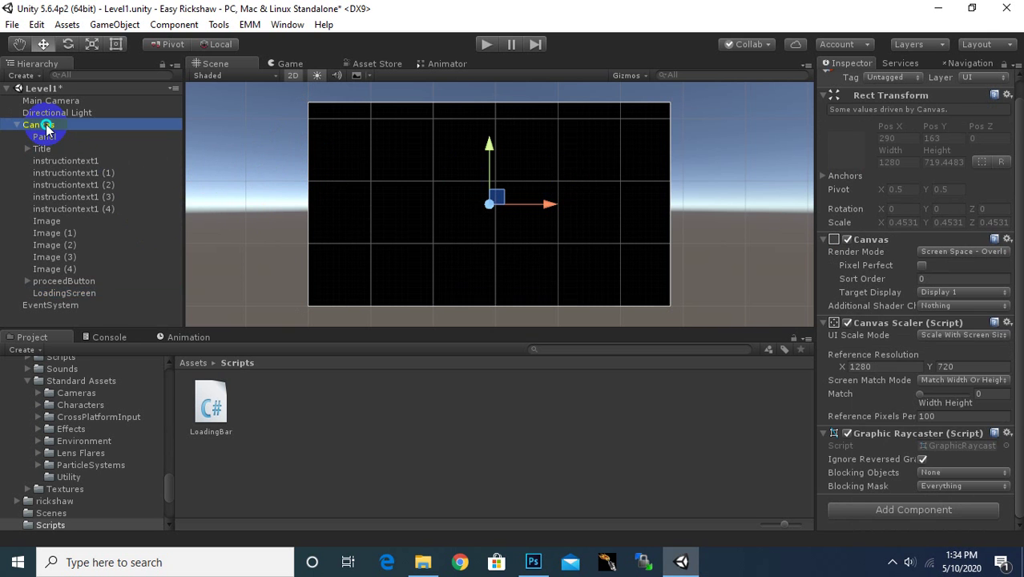
right_click(40, 125)
mouse_move(113, 348)
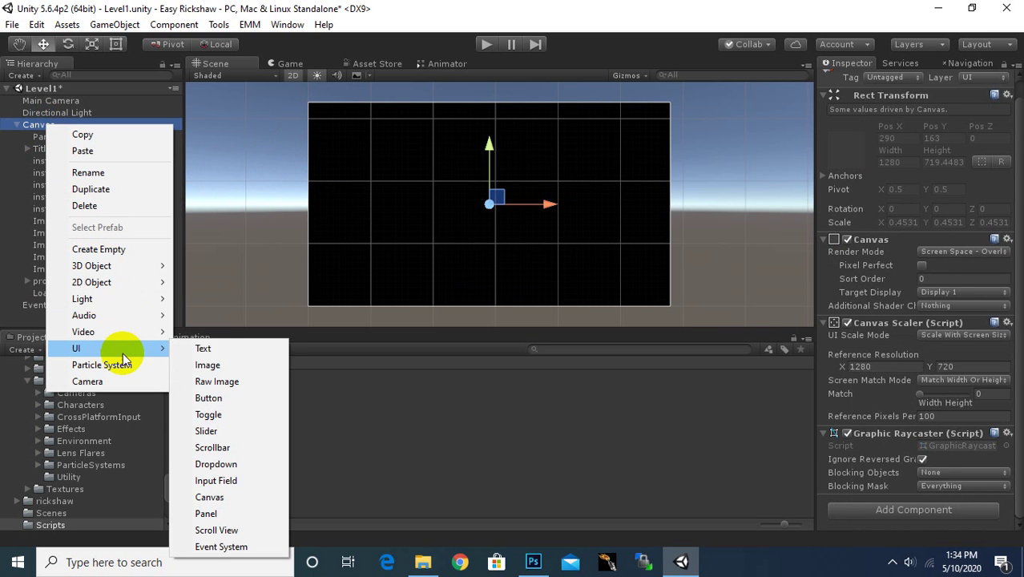
click(230, 432)
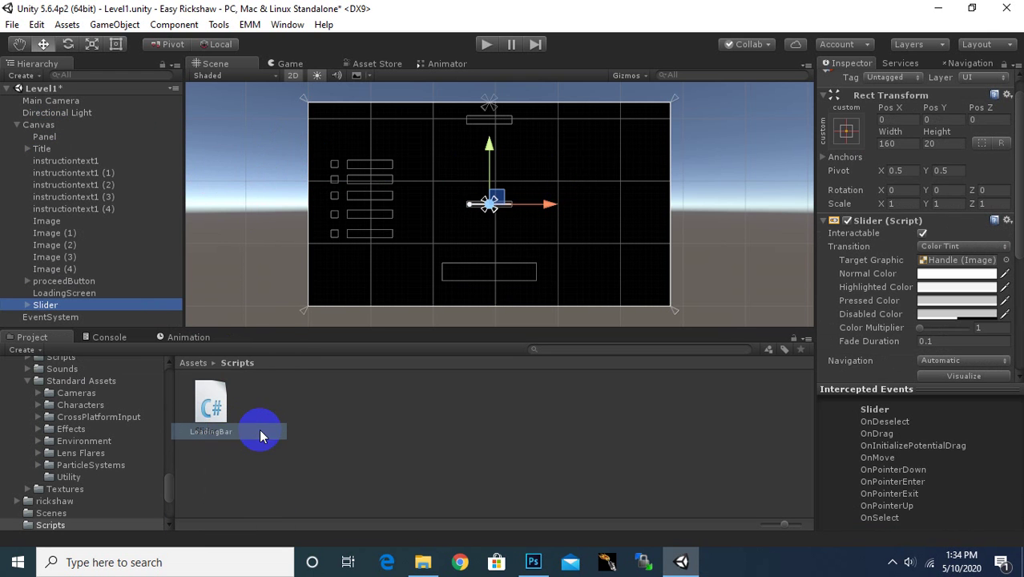
click(27, 305)
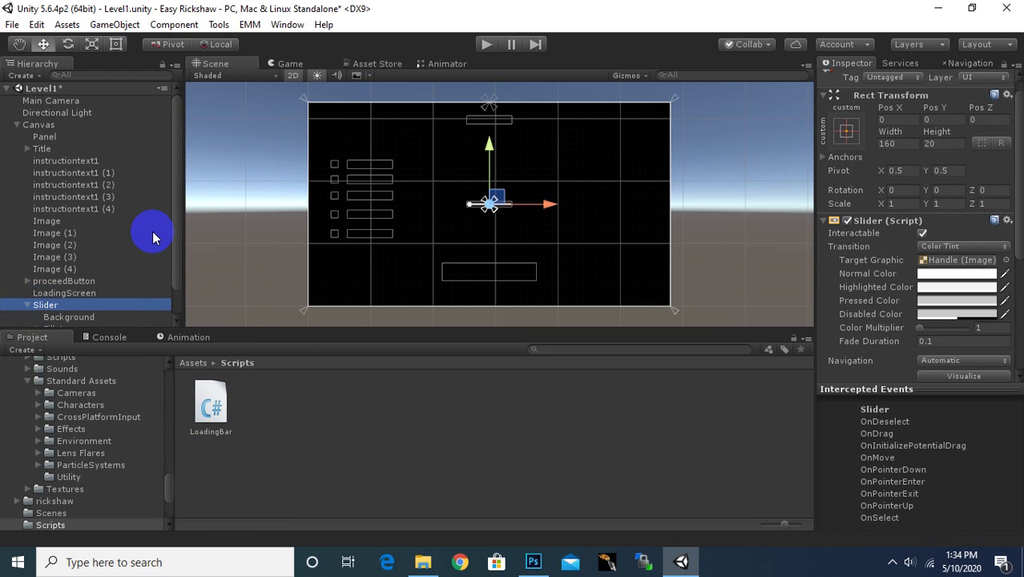
click(81, 310)
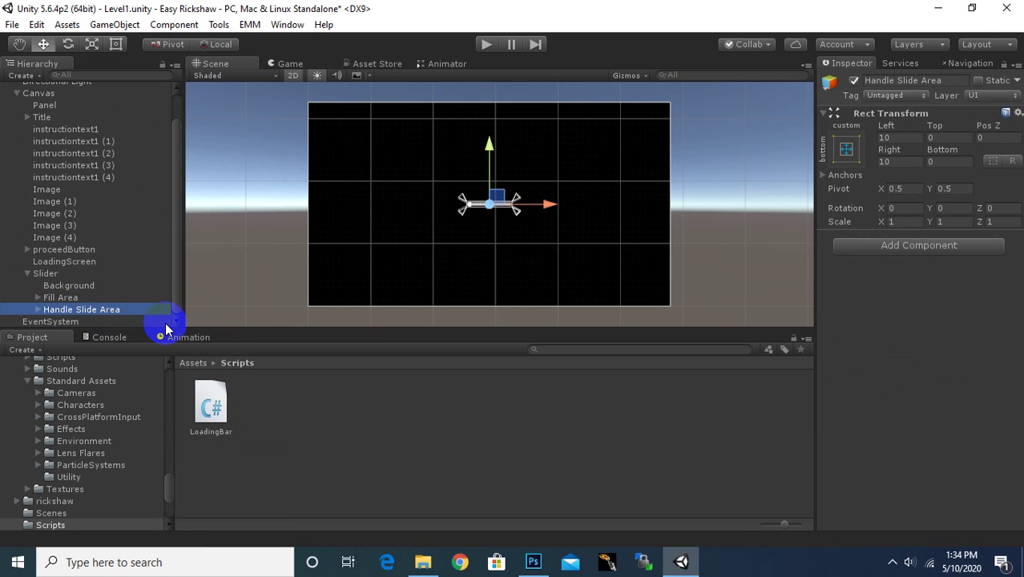
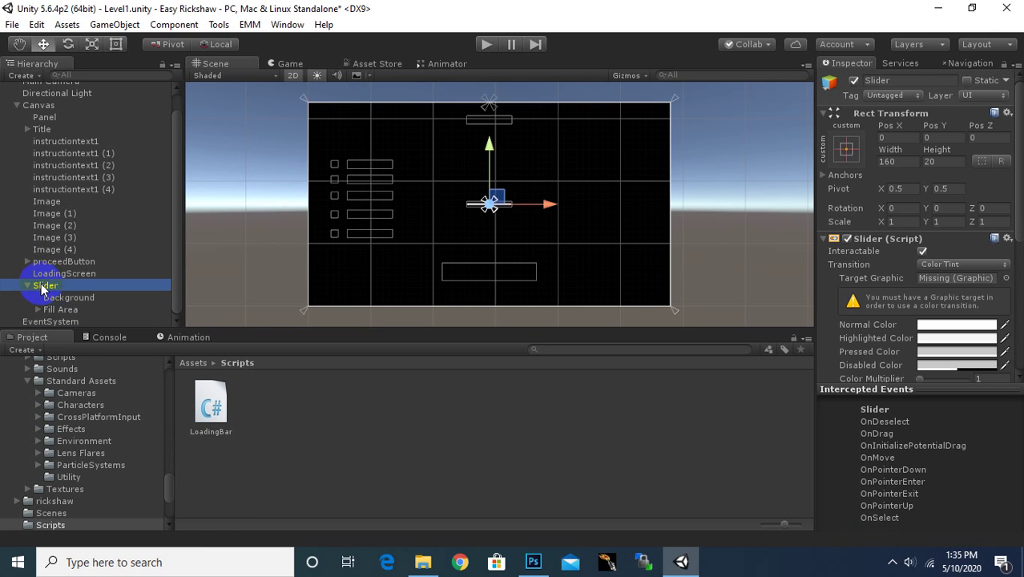
Step: Move the Slider under LoadingScreen and scale it to about 6.32 so it spans the canvas
drag(44, 290, 64, 275)
scroll(545, 261, up, 2)
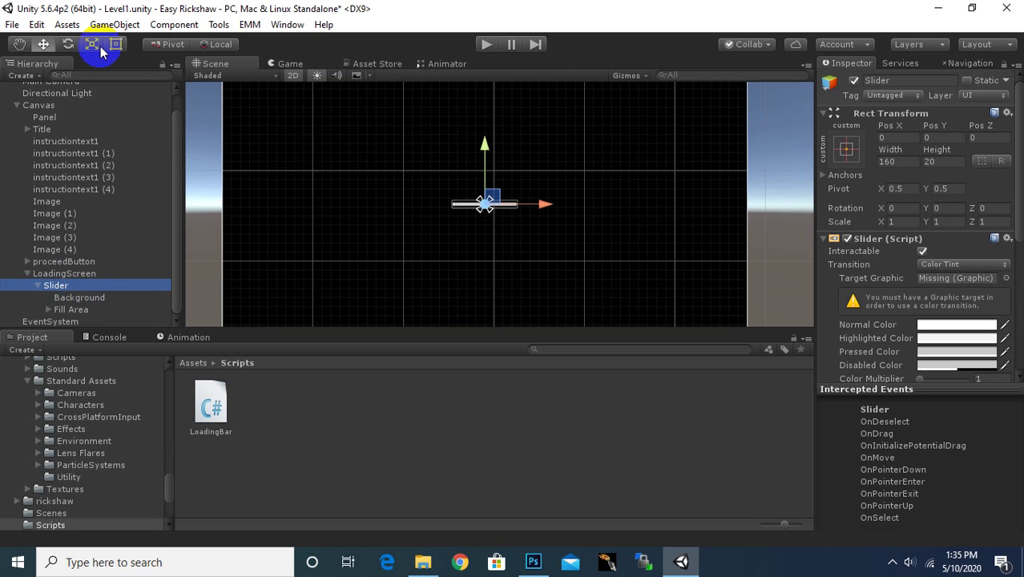
click(93, 46)
click(511, 207)
drag(484, 202, 672, 191)
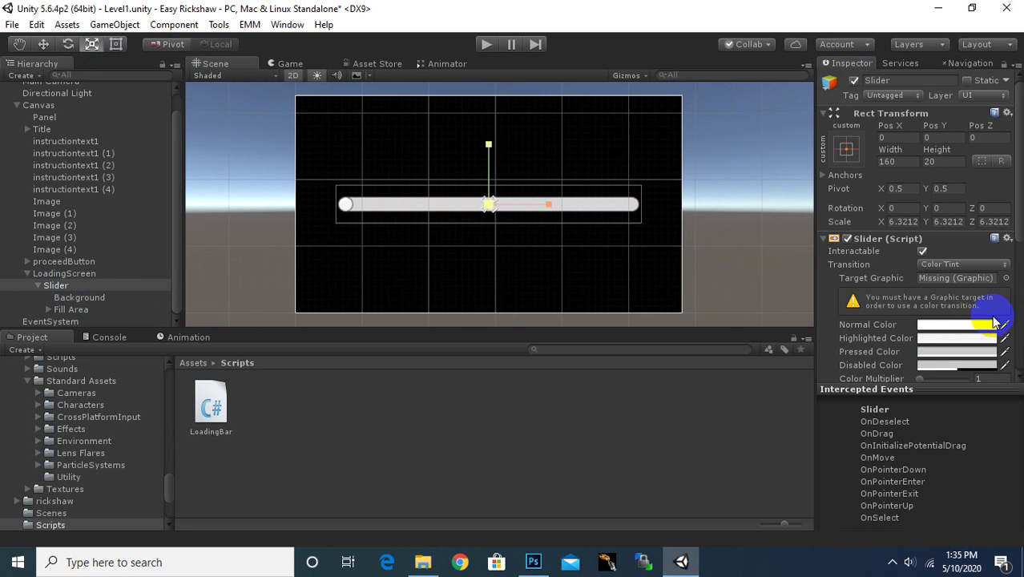
Step: Make the slider's Background image pure red (FF0000)
click(76, 297)
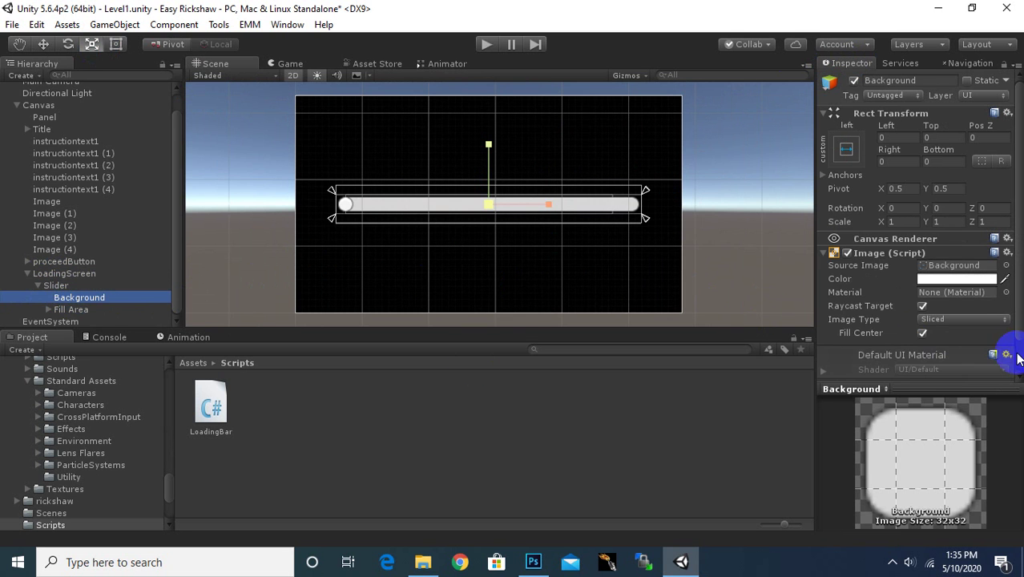
click(943, 276)
drag(914, 237, 961, 168)
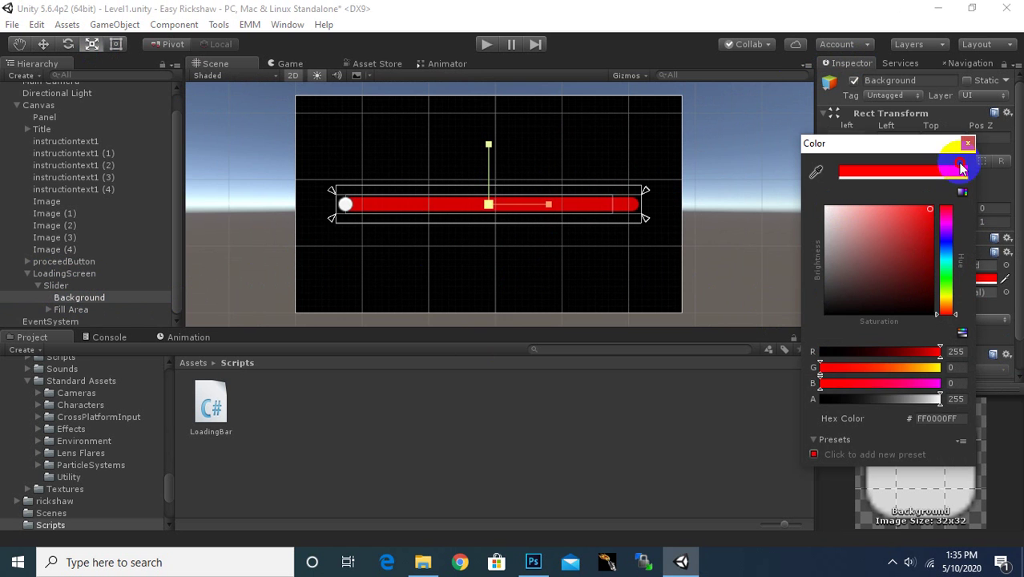
click(969, 144)
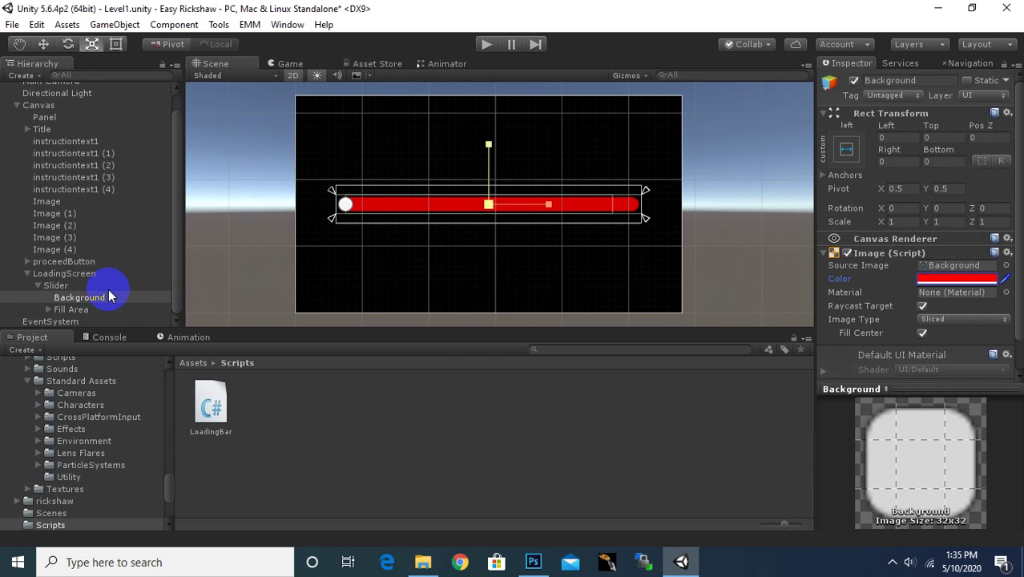
Step: Set the slider's Fill image colour to light blue (35BCFF)
click(48, 309)
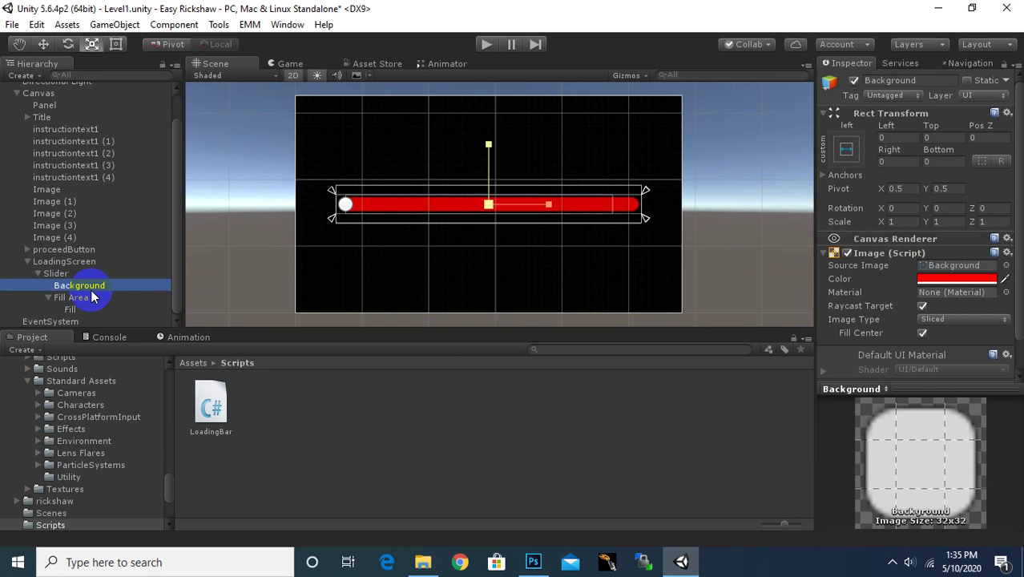
click(69, 308)
click(955, 298)
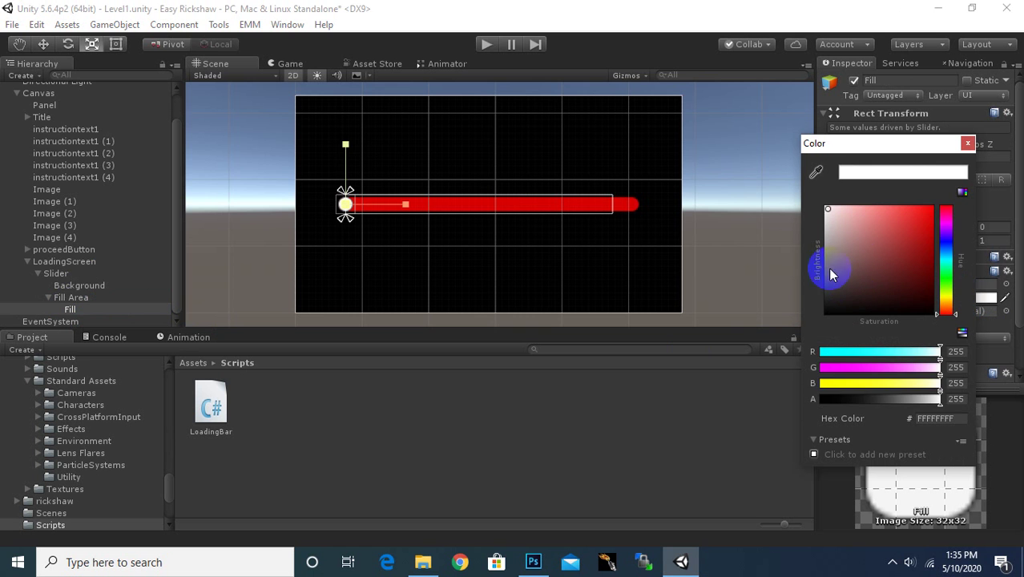
mouse_move(933, 196)
mouse_down()
mouse_move(946, 254)
mouse_move(908, 212)
mouse_up()
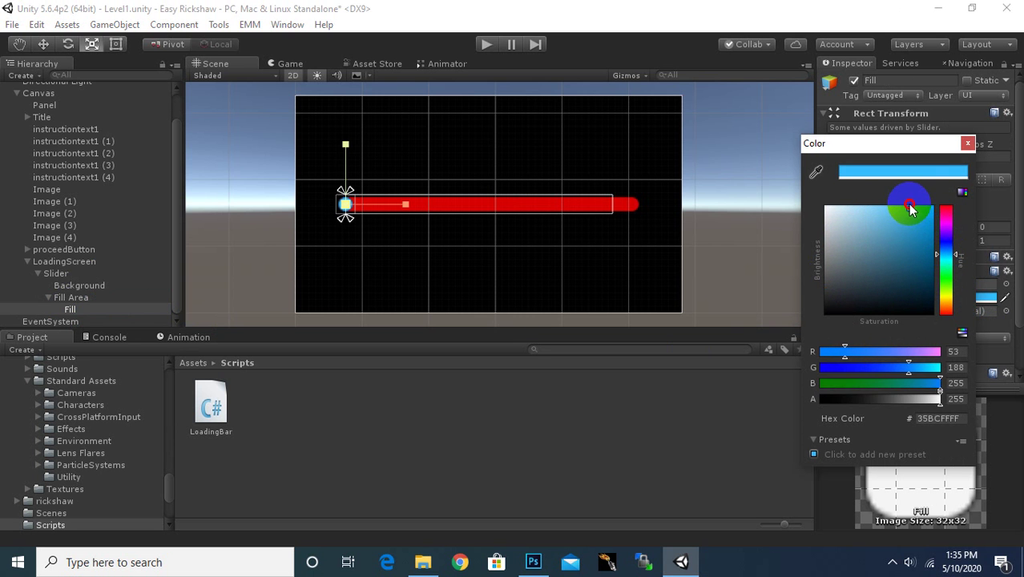
click(968, 142)
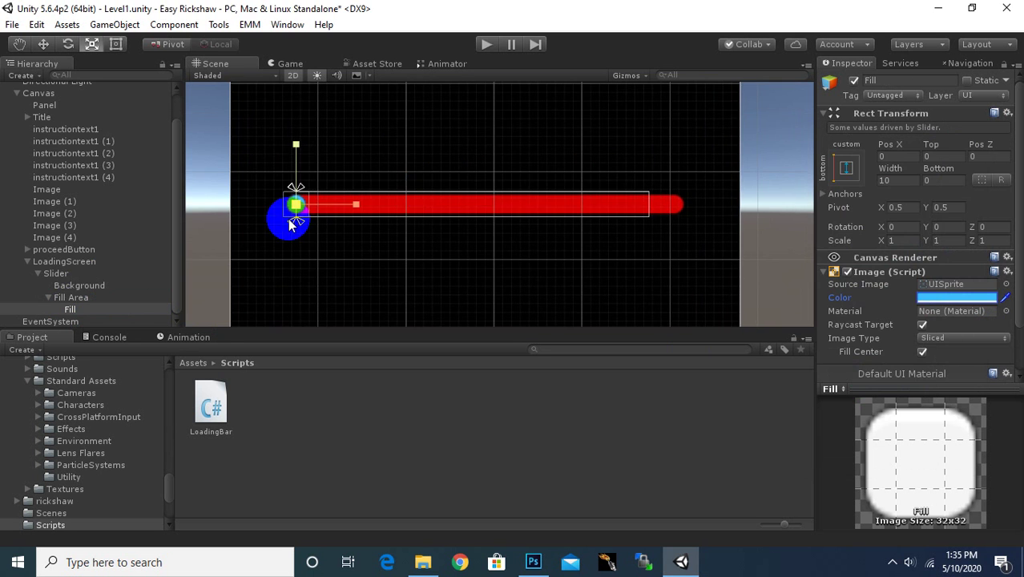
click(67, 276)
scroll(964, 306, down, 5)
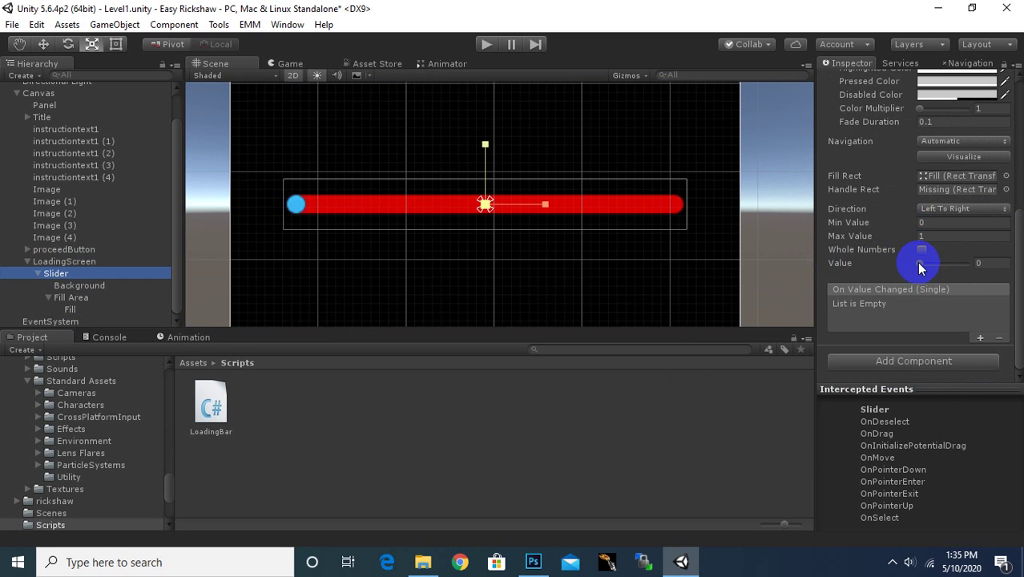
Step: Preview the slider at Value 1 and stretch the Fill's right edge to the bar's end
drag(920, 268, 992, 277)
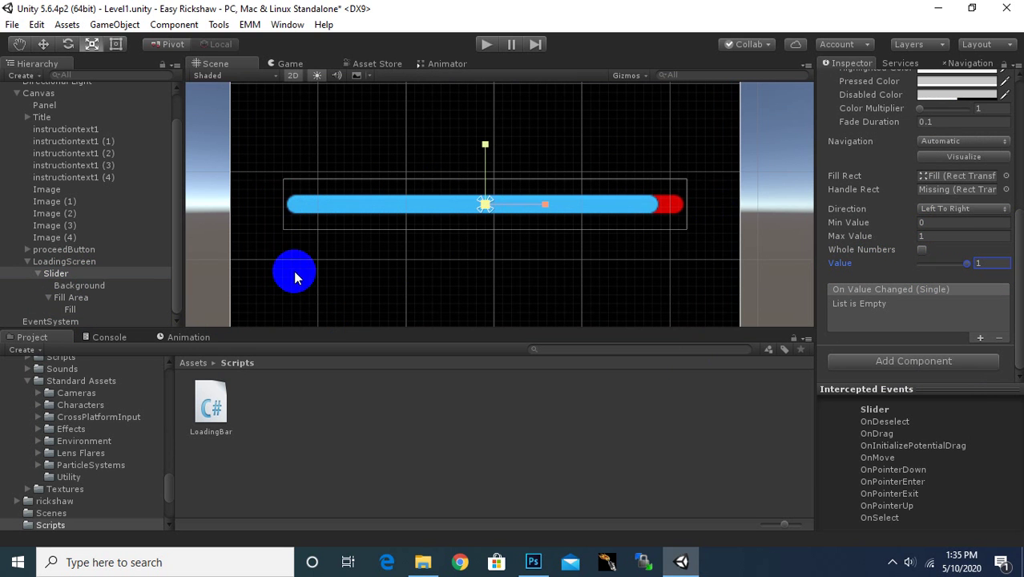
click(72, 309)
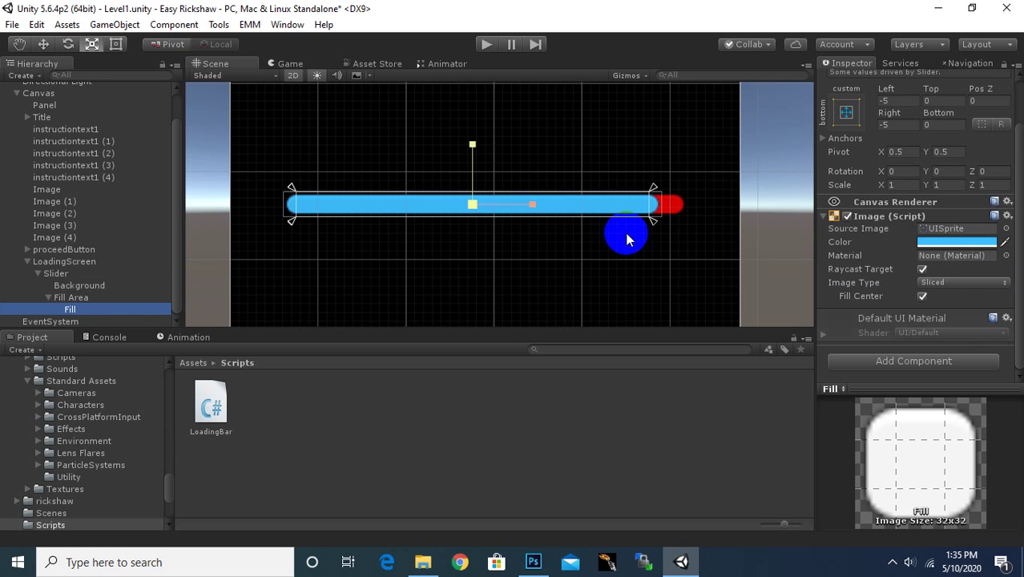
click(121, 46)
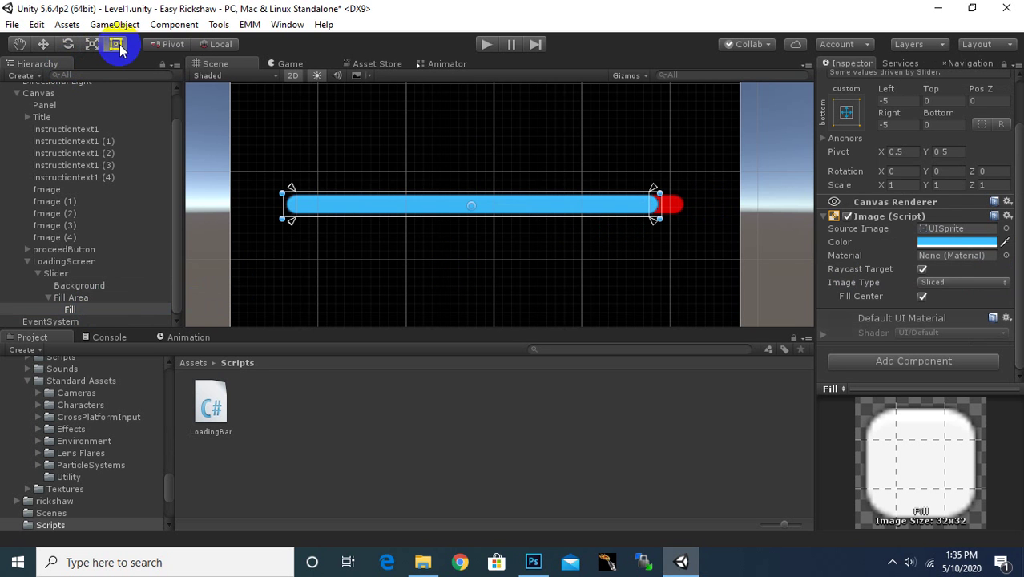
drag(659, 192, 684, 192)
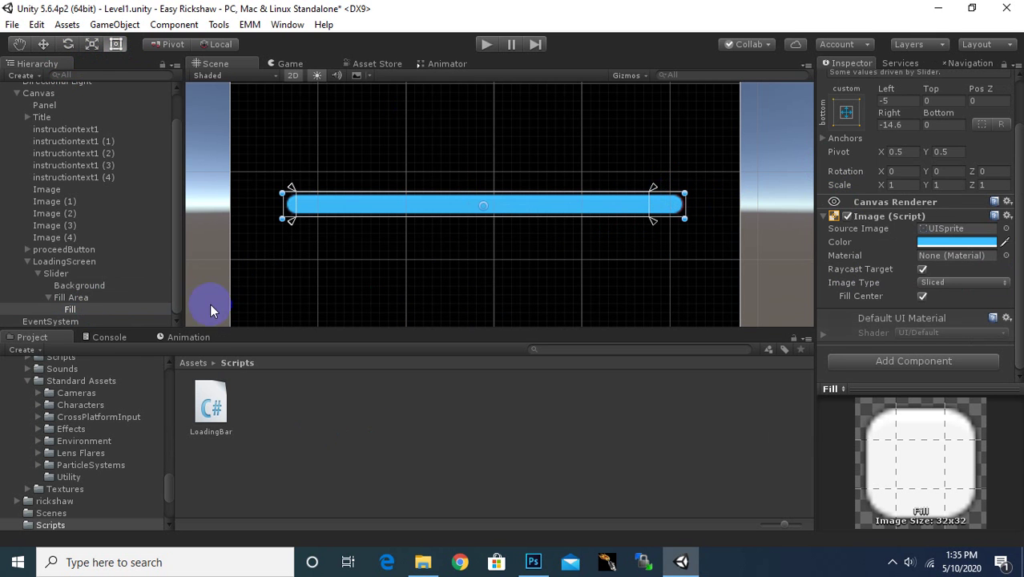
Step: Set the Slider's Value back to 0
click(62, 273)
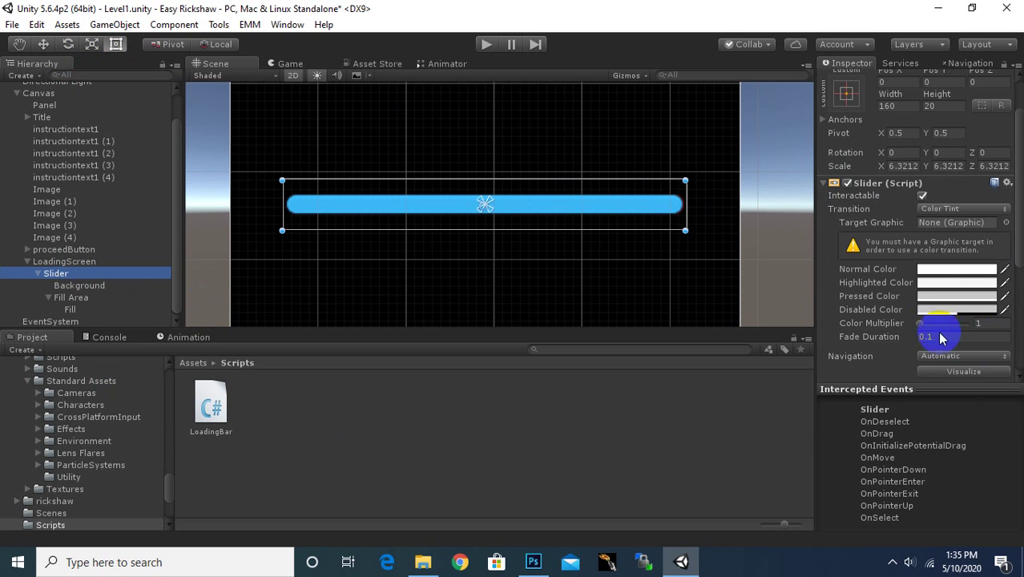
scroll(932, 334, down, 3)
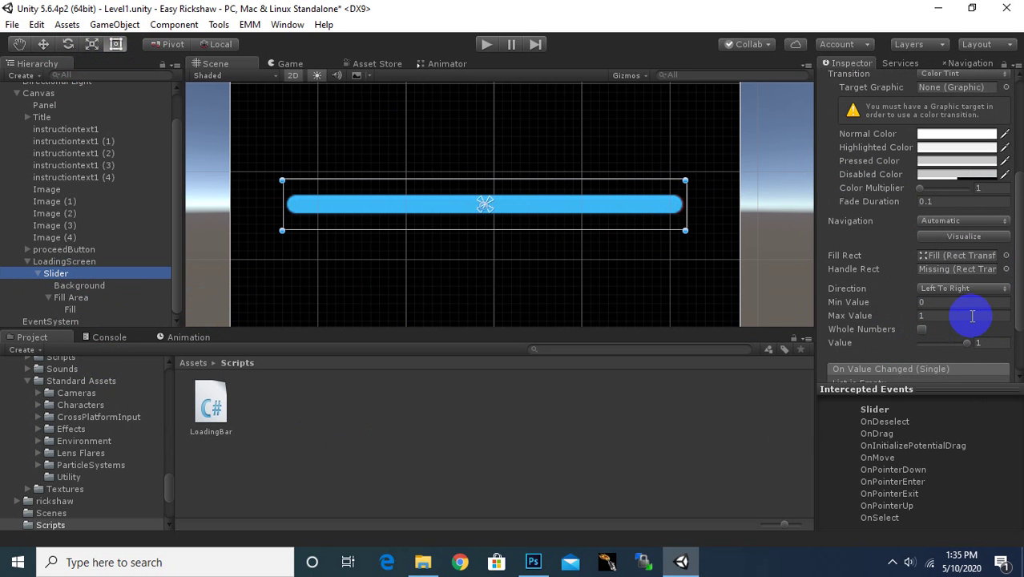
mouse_move(975, 342)
mouse_down()
mouse_move(884, 353)
mouse_move(978, 344)
mouse_move(816, 377)
mouse_move(1004, 363)
mouse_up()
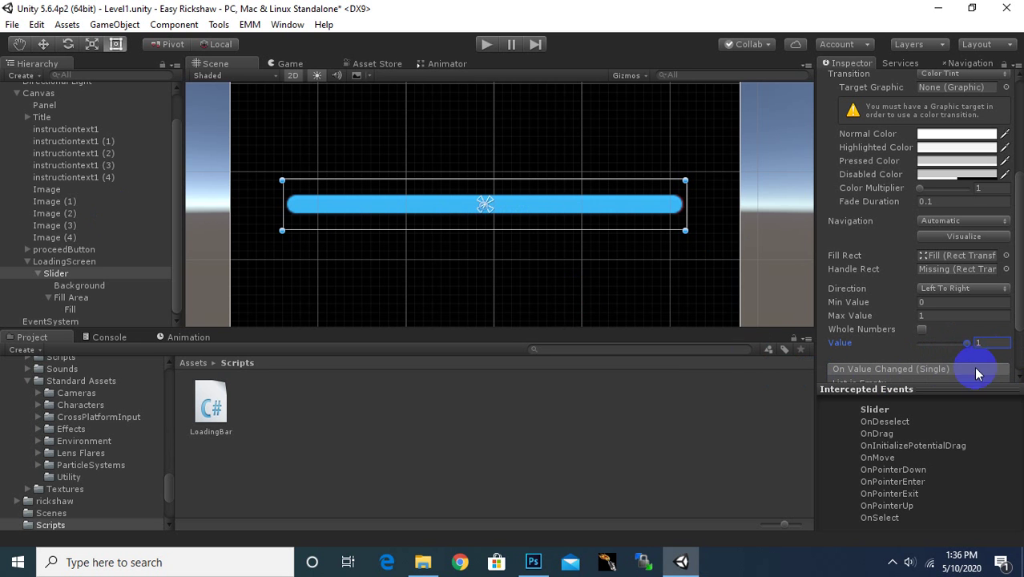
click(966, 343)
drag(966, 343, 771, 364)
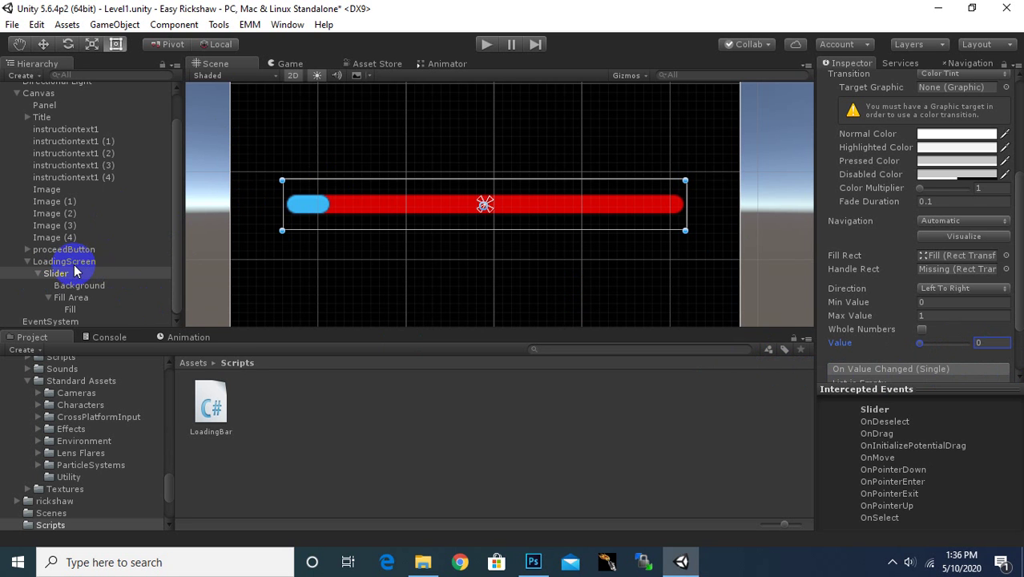
Step: Add a UI Text object under the Slider and rename it loadingtext
right_click(40, 93)
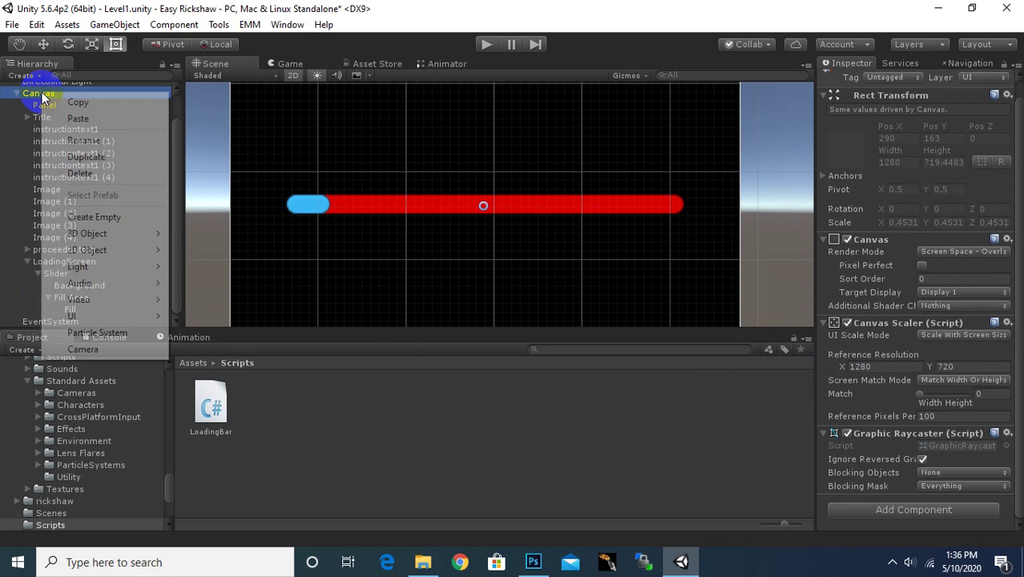
mouse_move(103, 317)
click(200, 318)
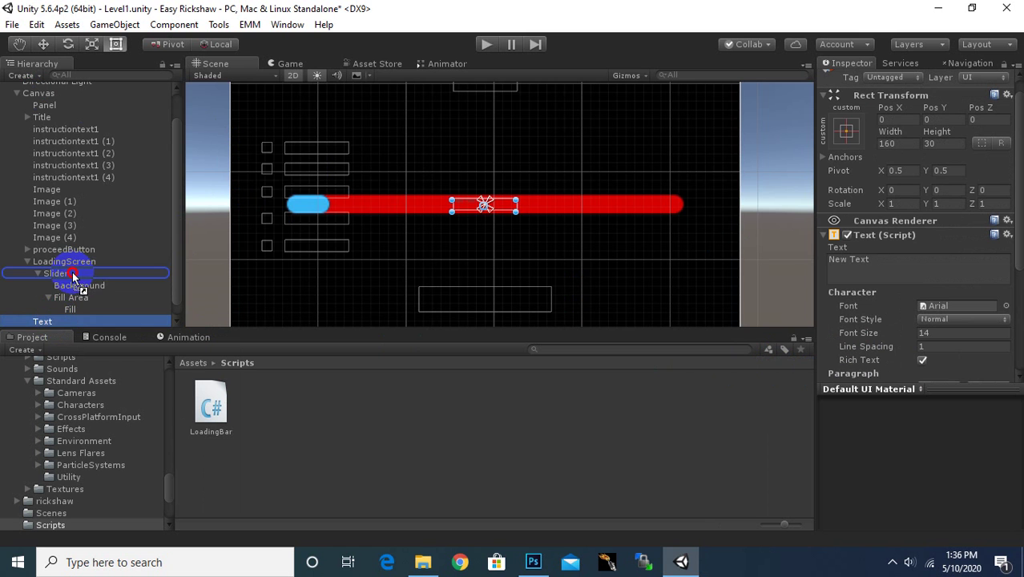
drag(44, 323, 72, 271)
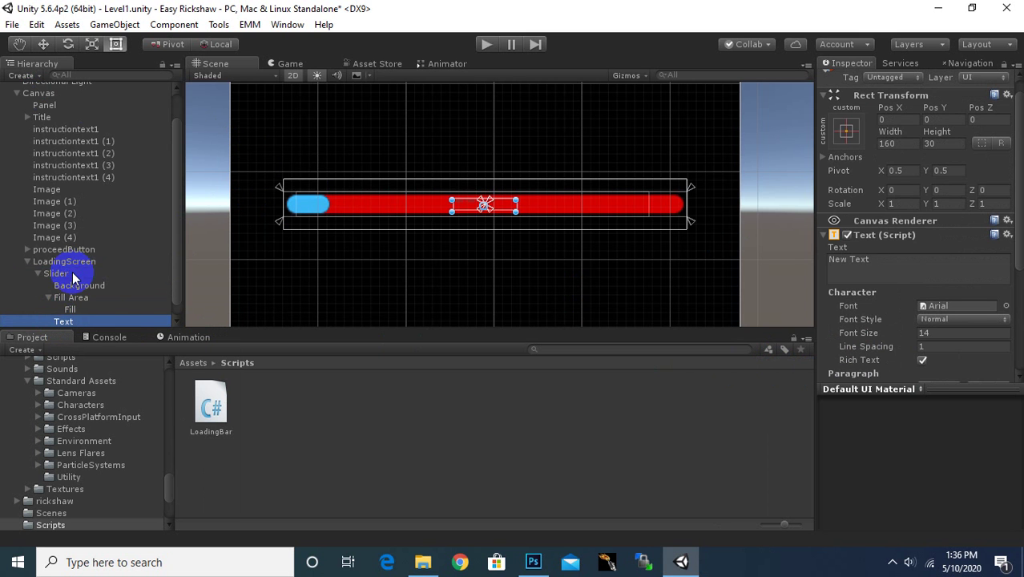
right_click(72, 322)
click(128, 105)
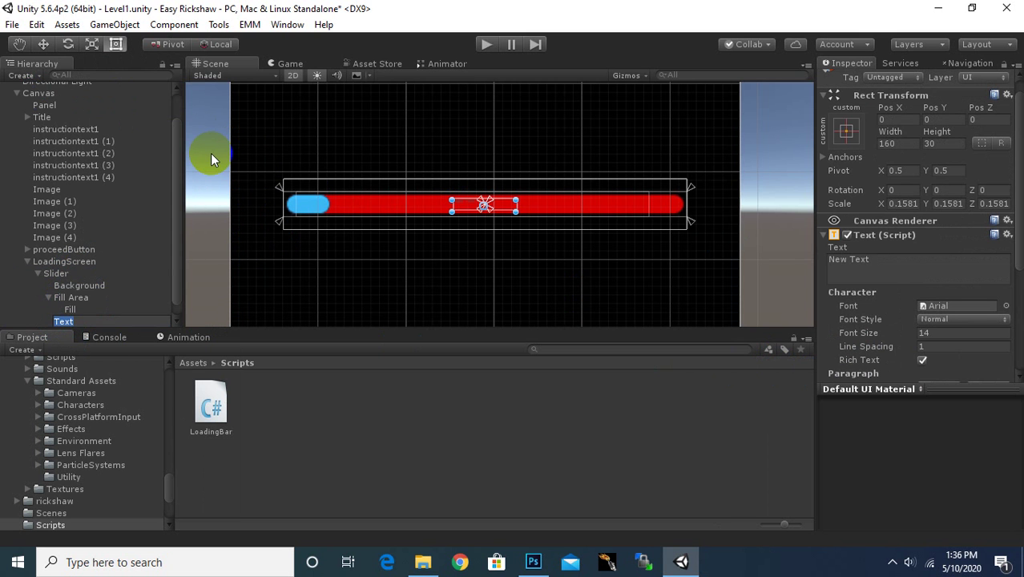
text(loading)
text(t)
key(Return)
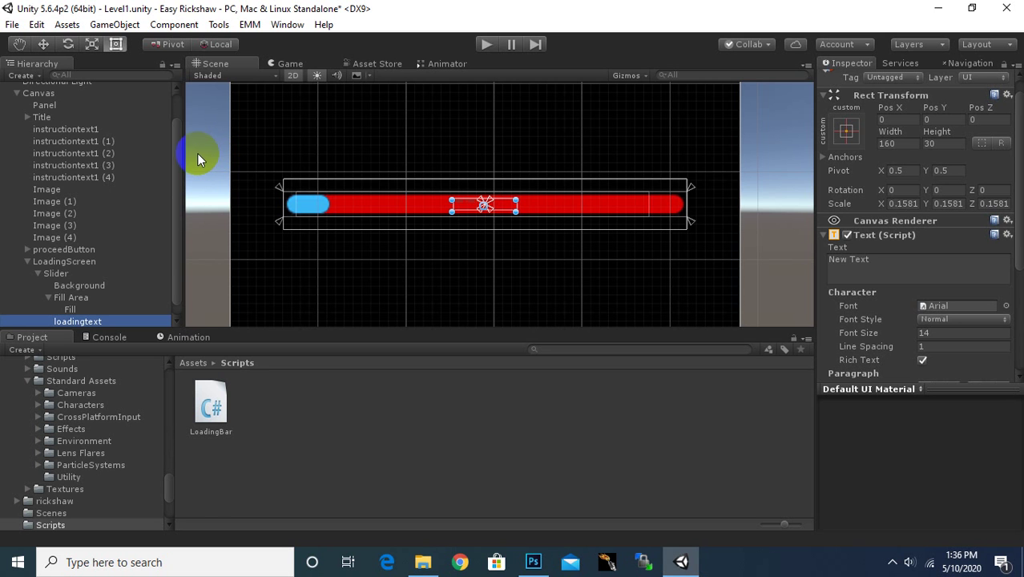
Step: Enter the text LOADING... and set both horizontal and vertical overflow to Overflow
click(879, 274)
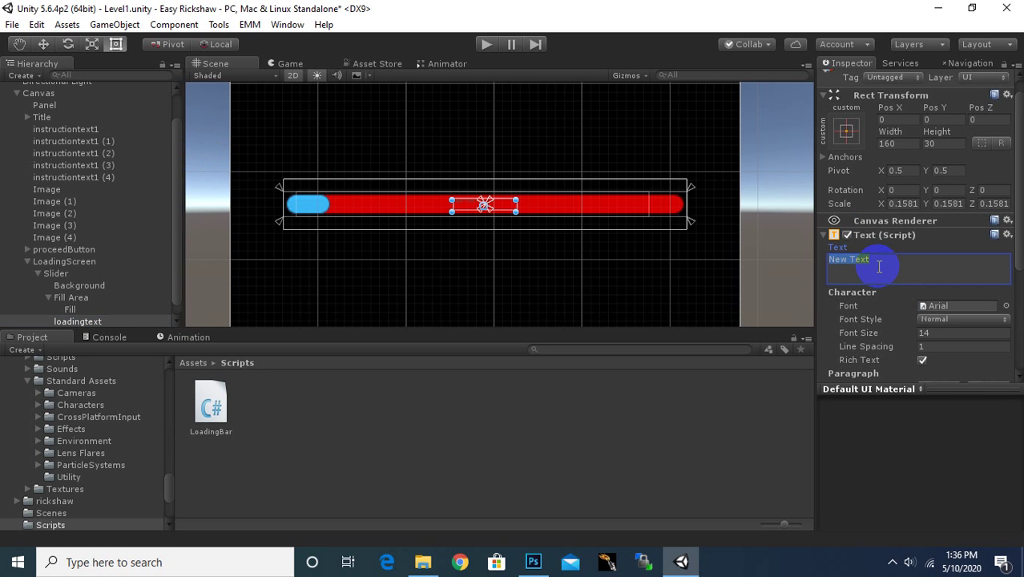
text(LOADING...)
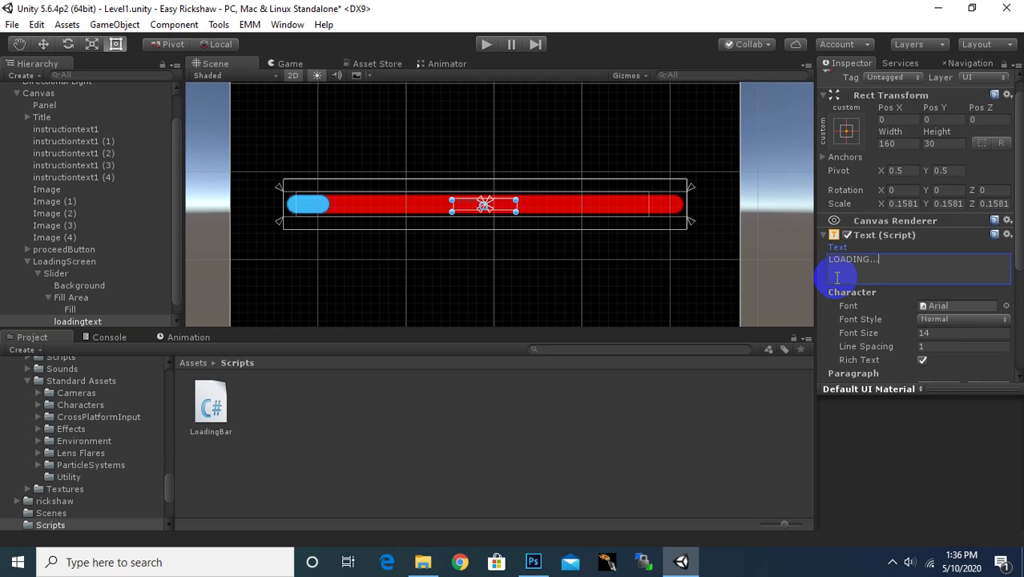
scroll(946, 320, down, 2)
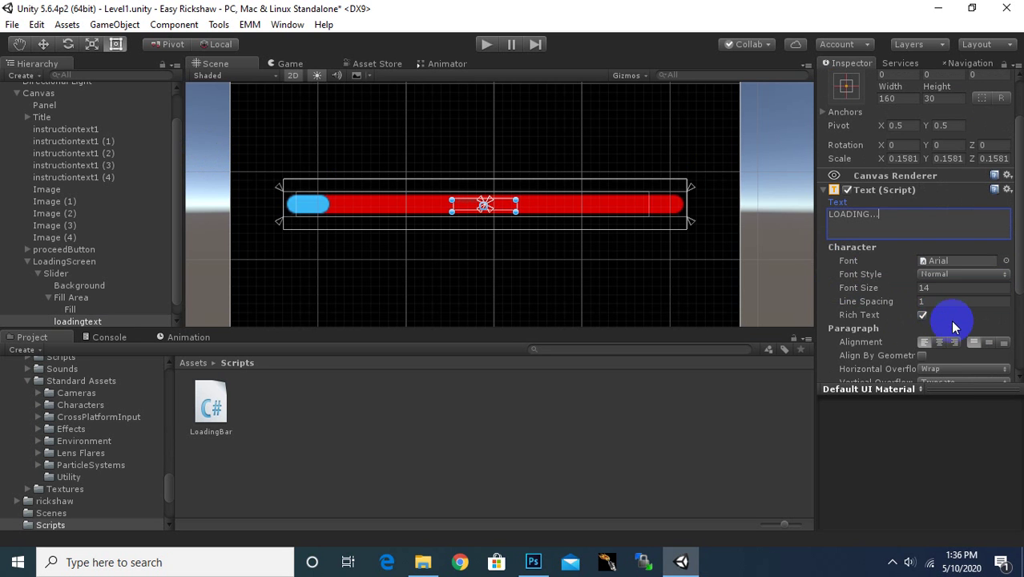
click(946, 369)
click(950, 400)
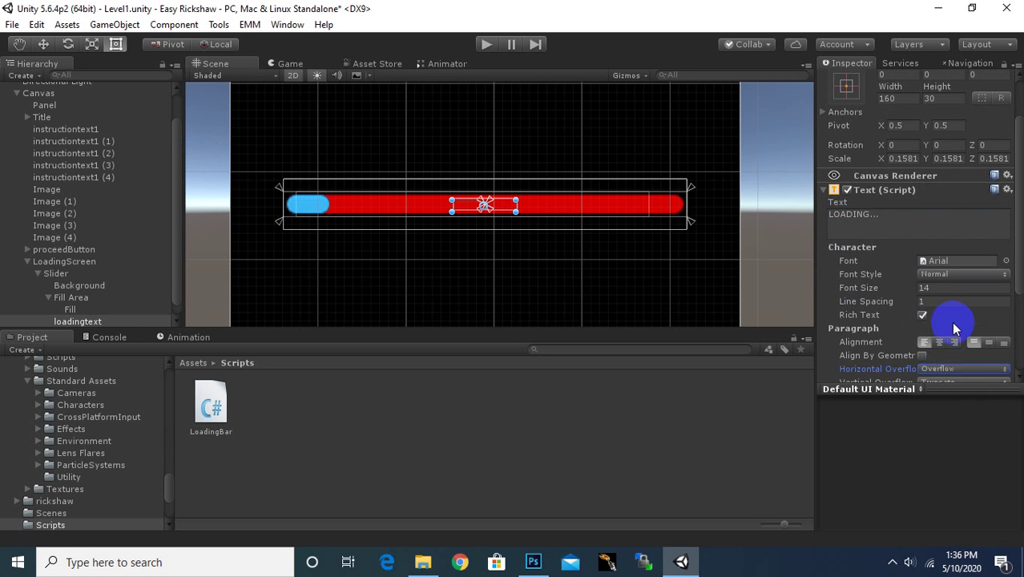
scroll(953, 328, down, 3)
click(954, 295)
click(954, 321)
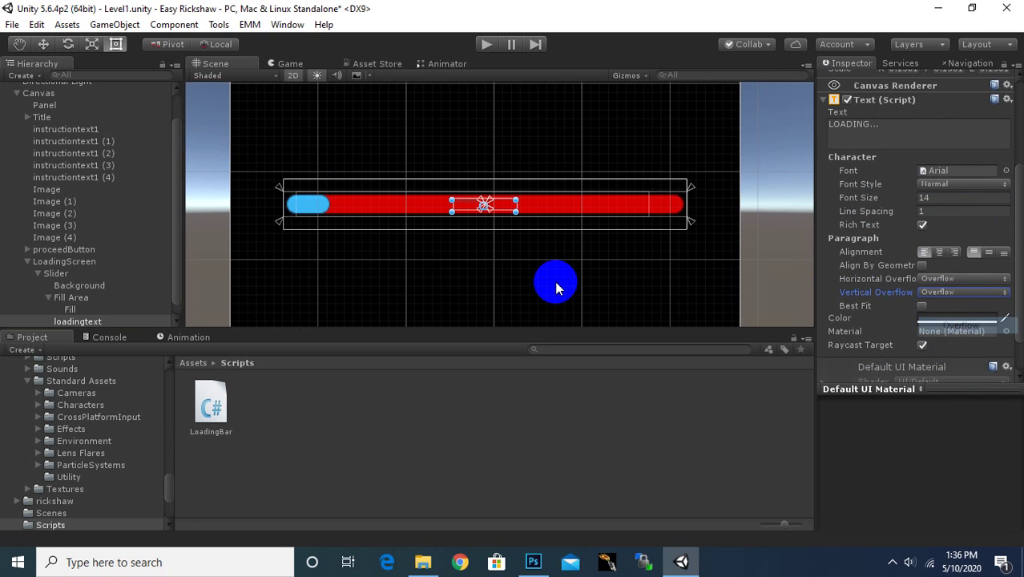
Step: Make the loadingtext colour white
scroll(481, 210, up, 2)
click(965, 324)
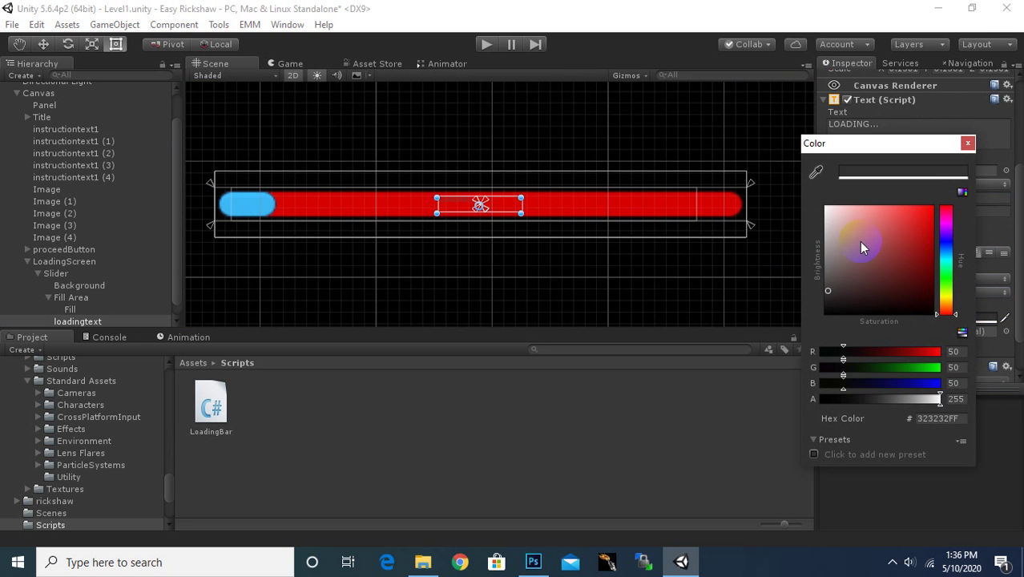
drag(881, 257, 826, 207)
click(968, 143)
Step: Set the font size to 24 and nudge the LOADING... text onto the centre of the bar
scroll(441, 206, up, 2)
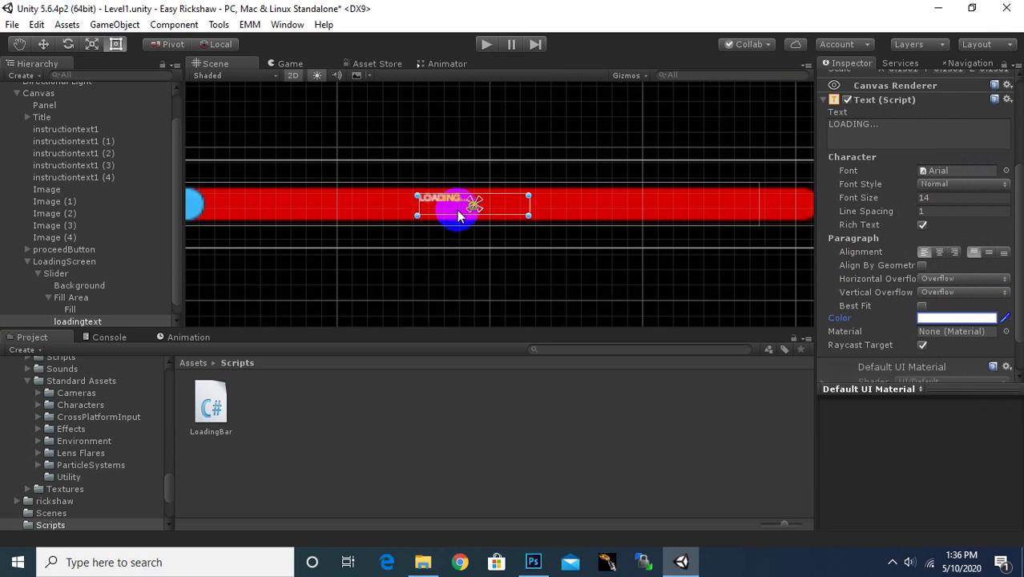
scroll(458, 210, up, 2)
scroll(457, 201, up, 2)
click(926, 197)
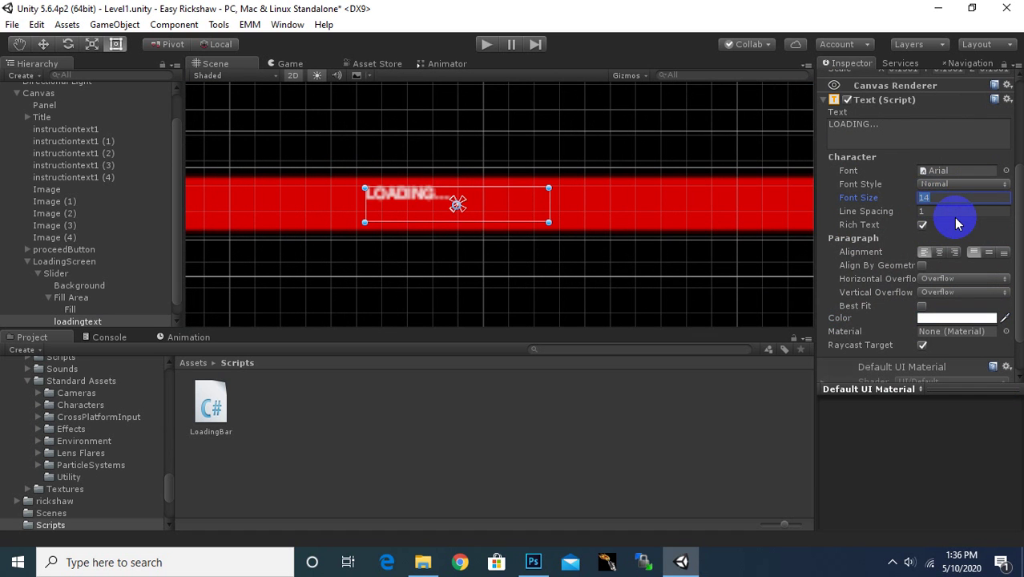
text(24)
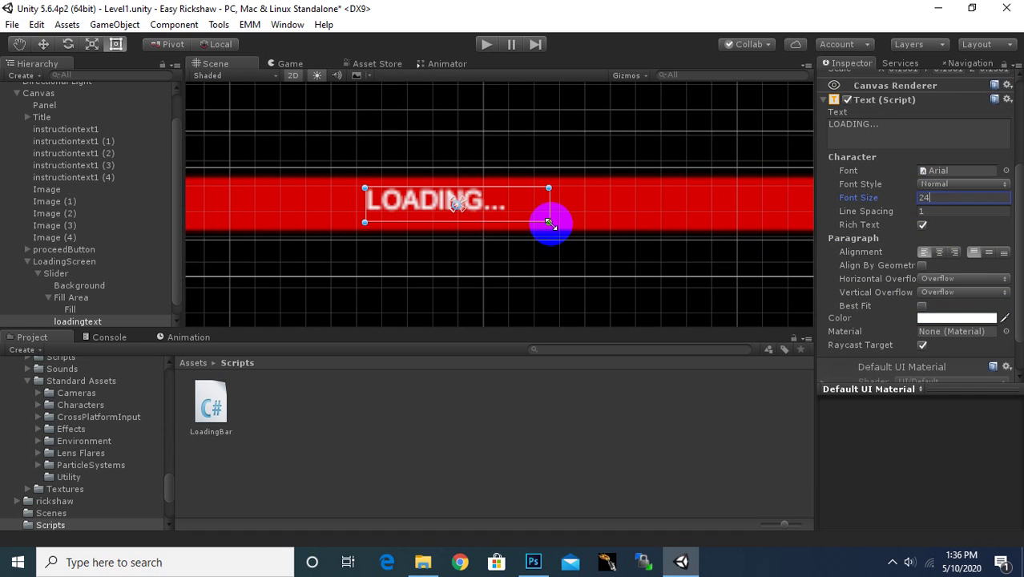
mouse_move(469, 206)
mouse_down()
mouse_move(515, 213)
mouse_move(479, 213)
mouse_up()
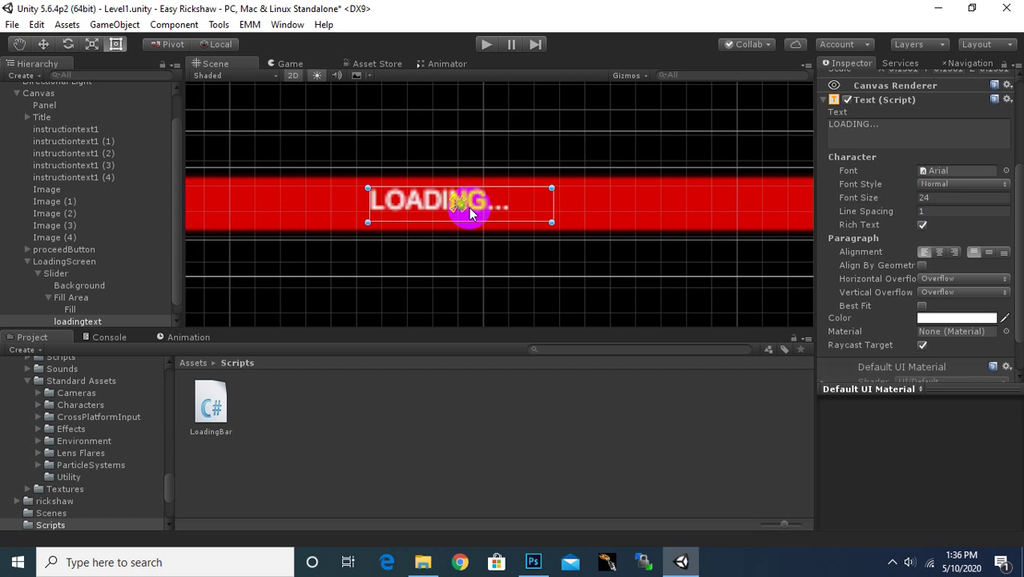
Step: Select the Slider to review its settings, then select LoadingScreen
click(481, 215)
scroll(481, 215, down, 2)
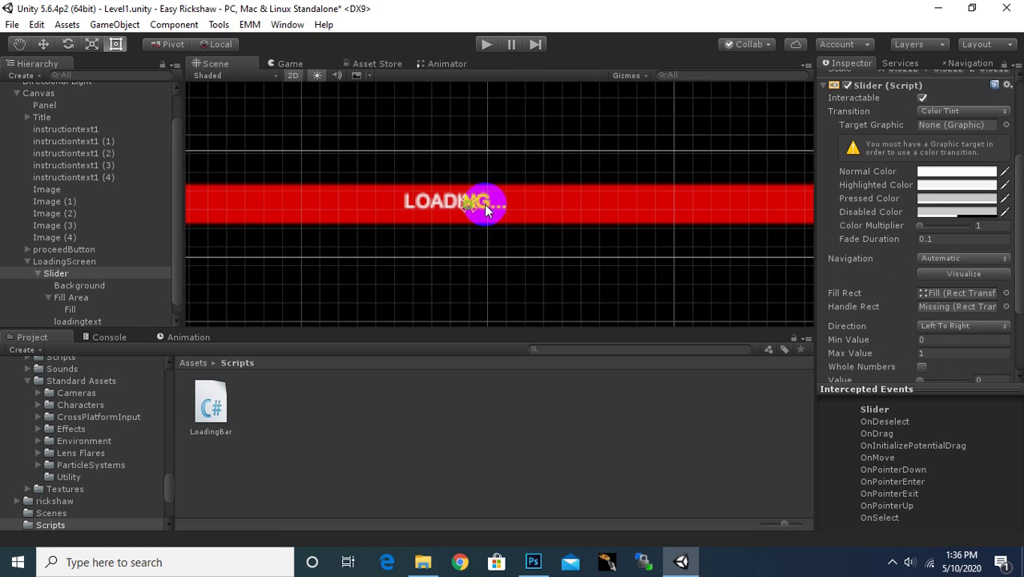
scroll(480, 201, down, 2)
scroll(526, 235, down, 2)
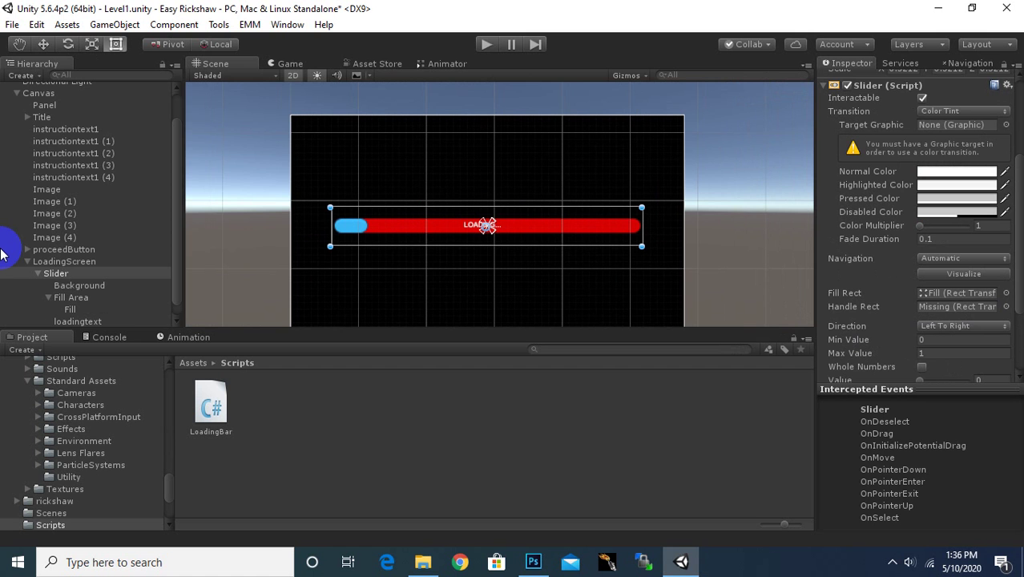
scroll(641, 271, down, 2)
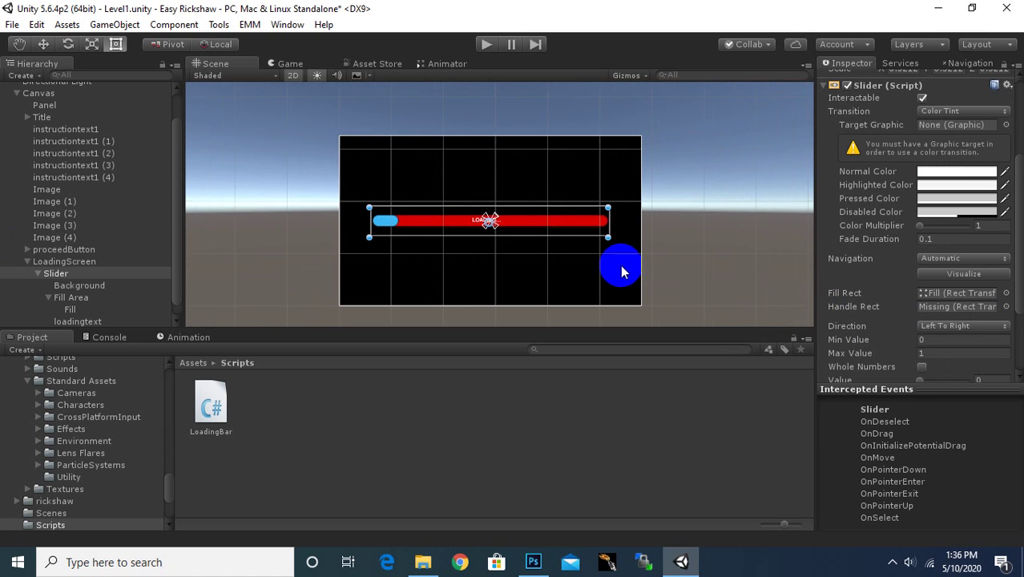
scroll(613, 268, up, 2)
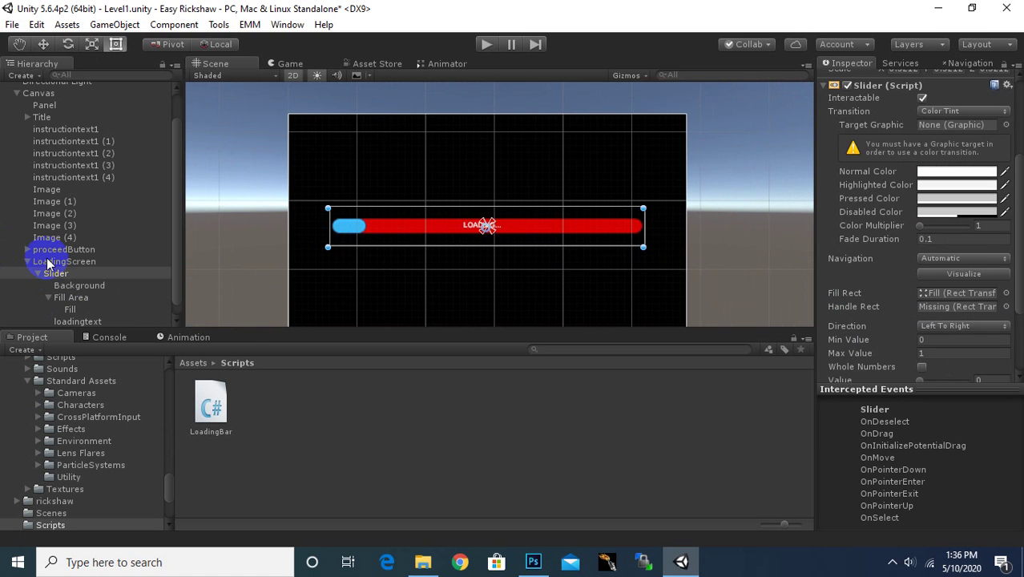
click(29, 261)
Step: Collapse LoadingScreen and deactivate it so it starts hidden
click(27, 261)
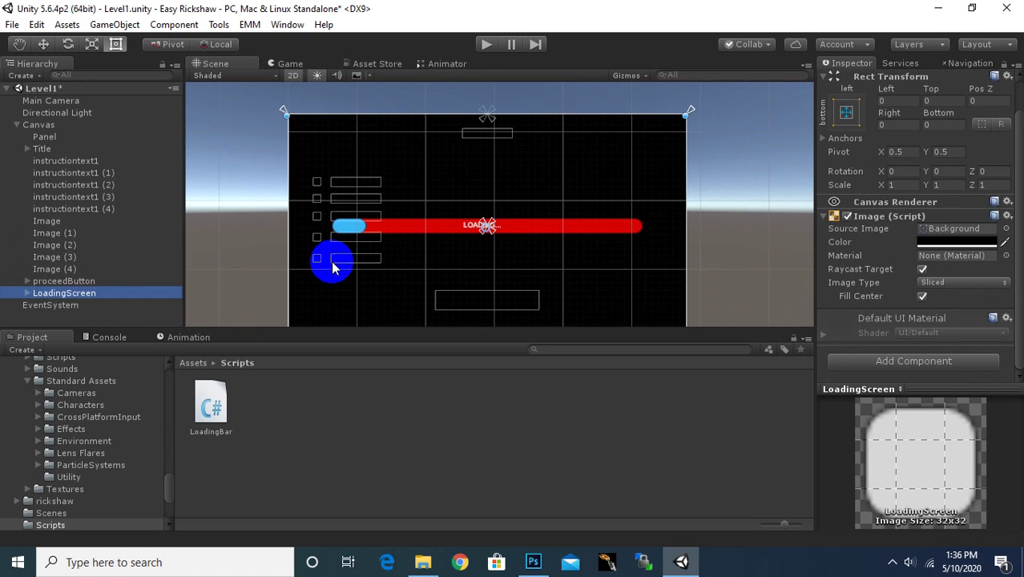
scroll(880, 151, up, 1)
click(854, 80)
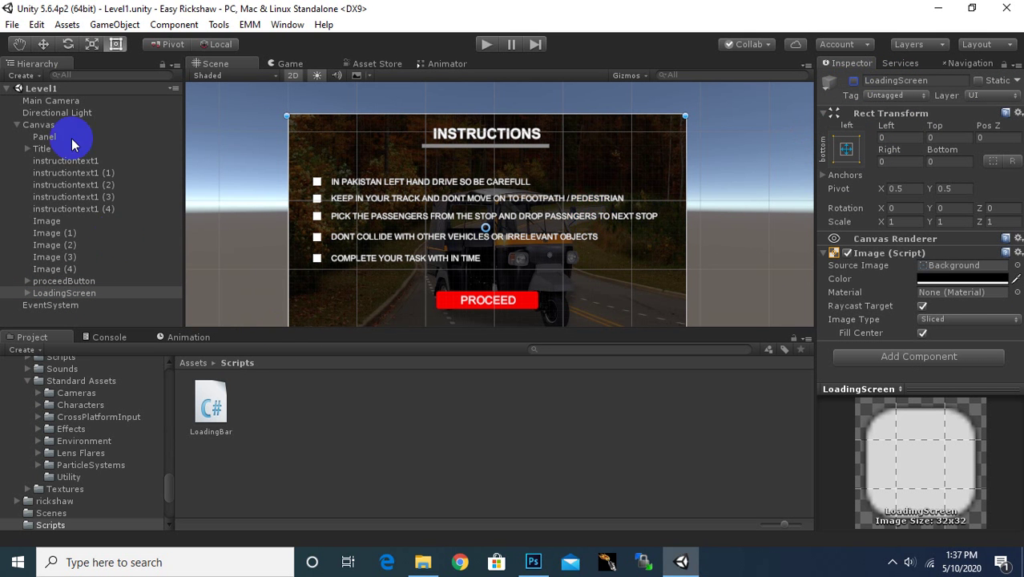
Step: Create an empty object and rename it loadingFunctionObject
click(21, 76)
click(56, 92)
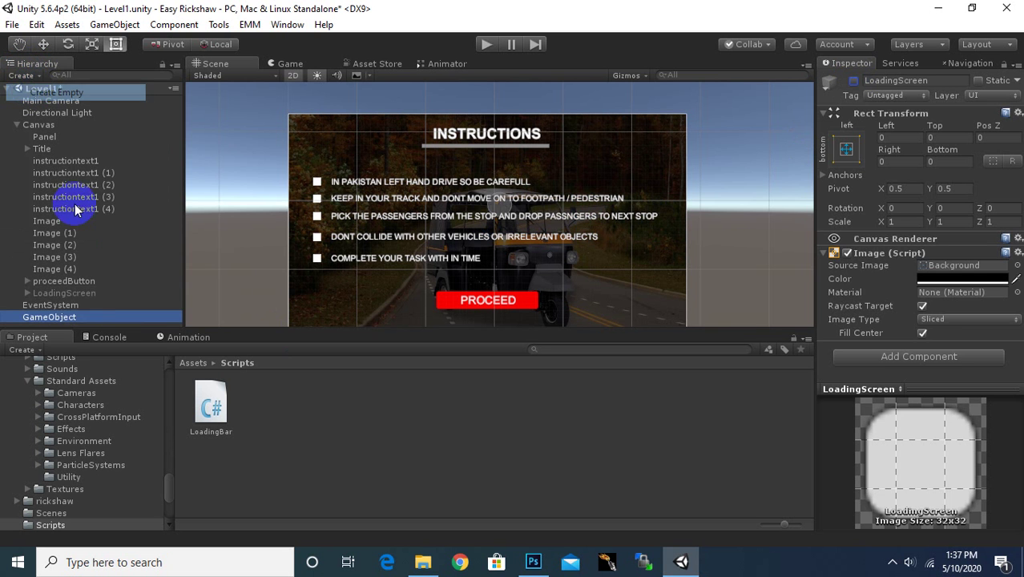
right_click(72, 304)
right_click(64, 316)
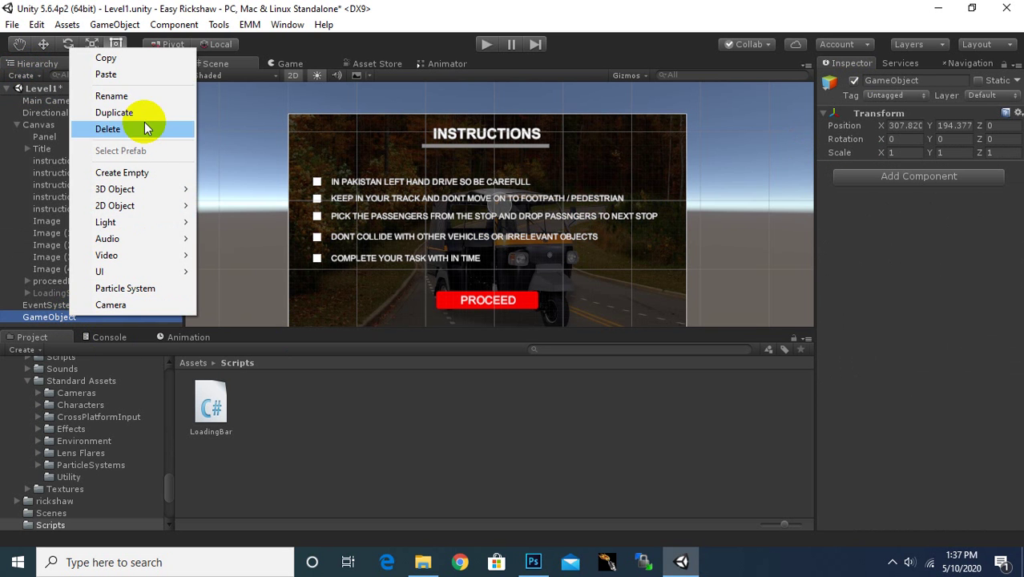
click(147, 96)
key(BackSpace)
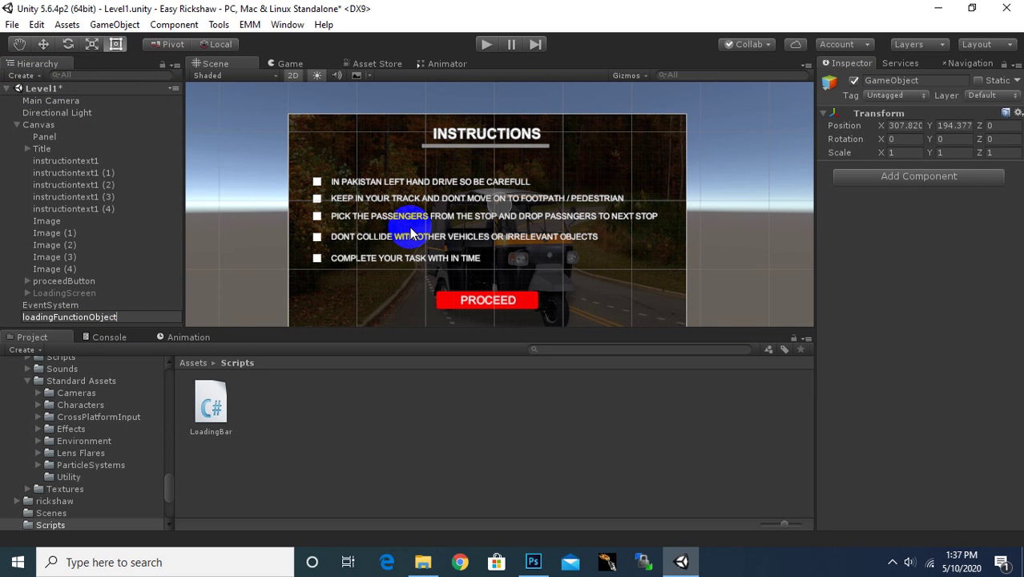
key(Return)
Step: Assign LoadingScreen, Slider and loadingtext to the LoadingBar script's Loading Screen, Slider and Progress Text slots
click(772, 309)
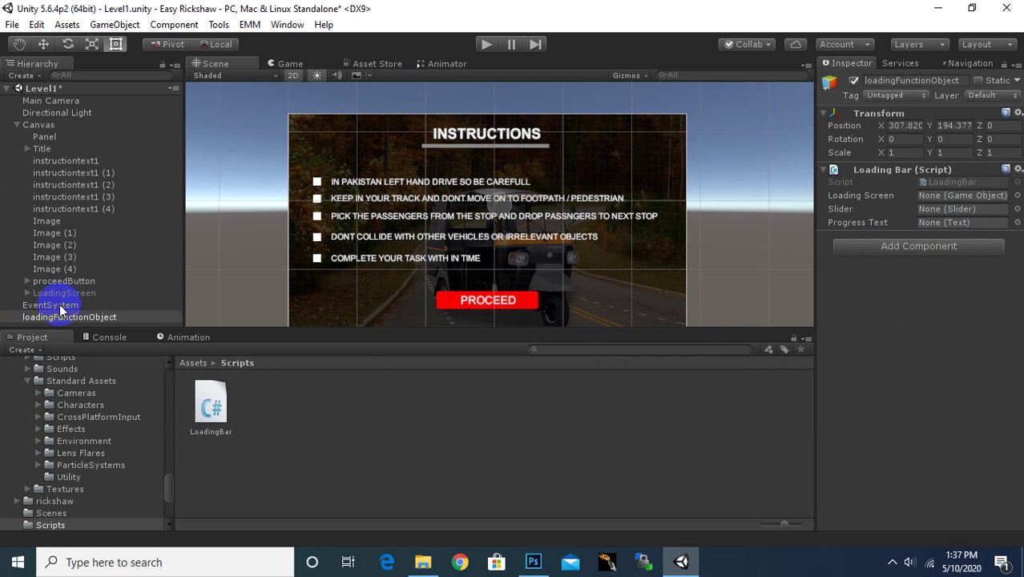
drag(58, 299, 942, 197)
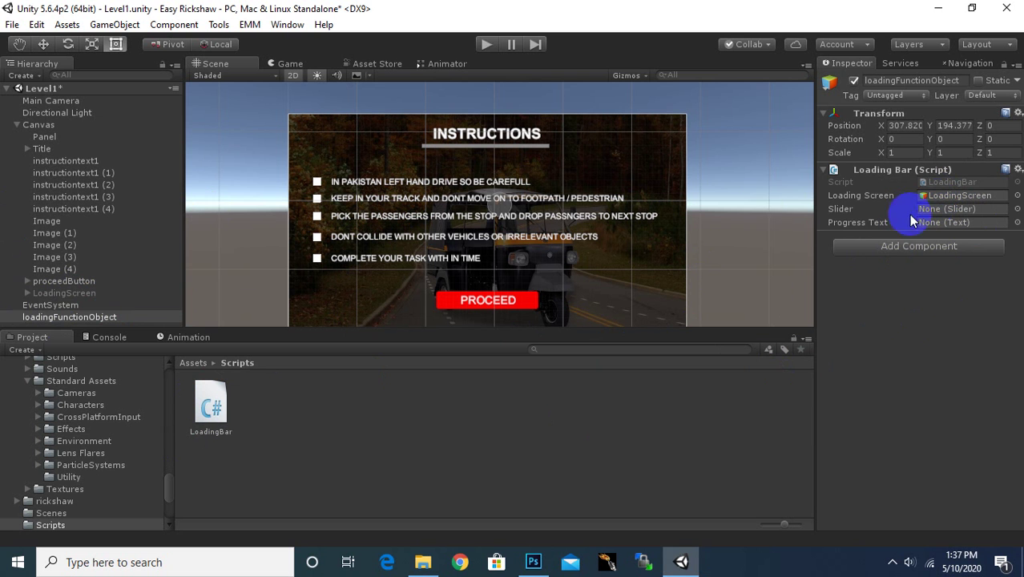
click(27, 292)
drag(56, 312, 950, 218)
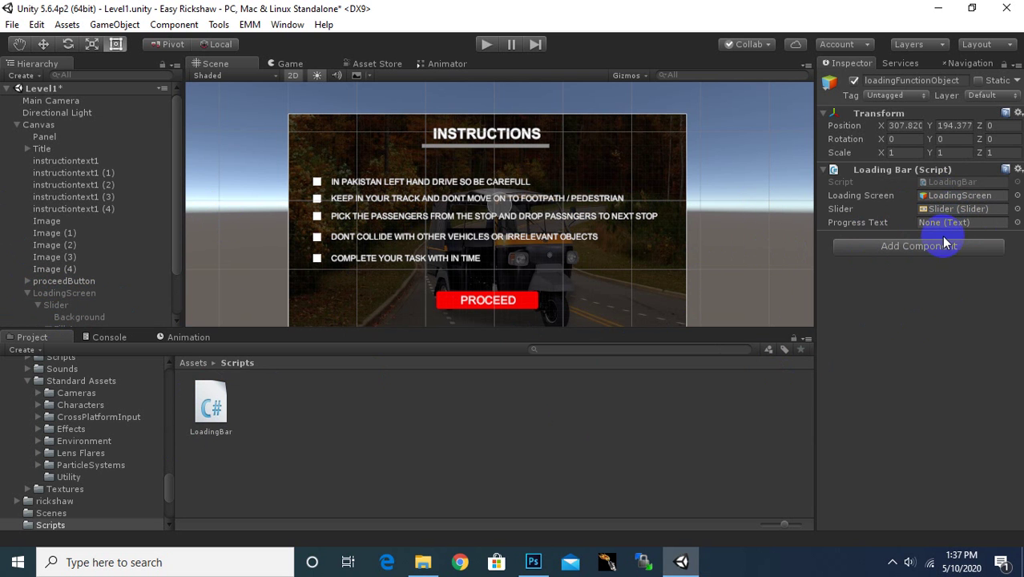
scroll(122, 297, down, 2)
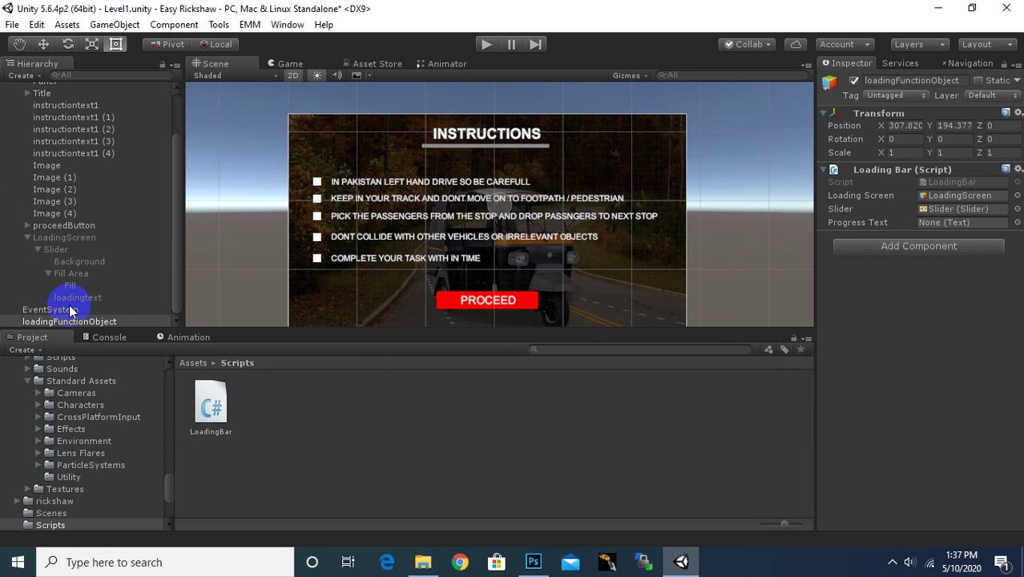
mouse_move(72, 298)
mouse_down()
mouse_move(945, 236)
mouse_move(950, 222)
mouse_up()
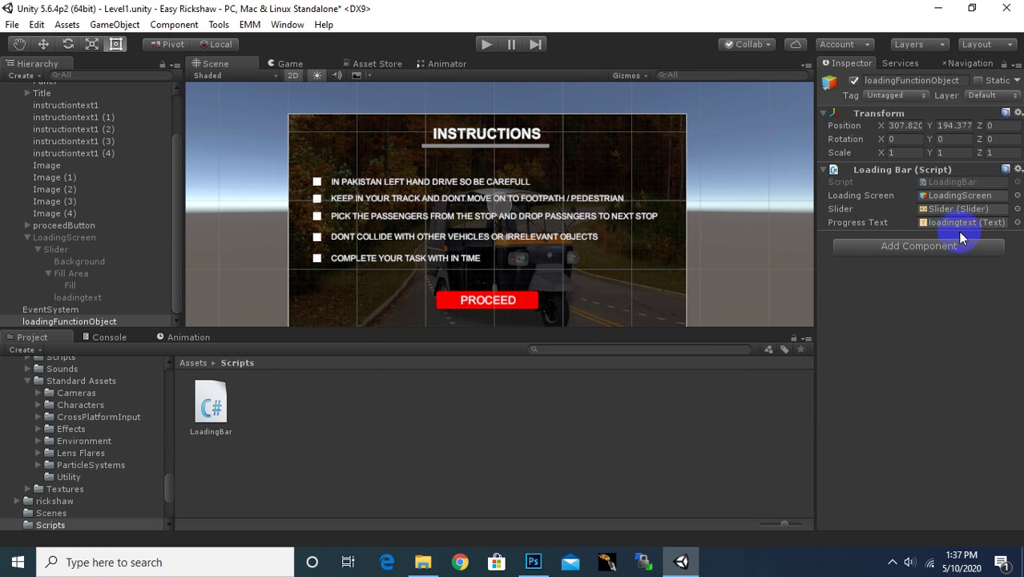
click(28, 237)
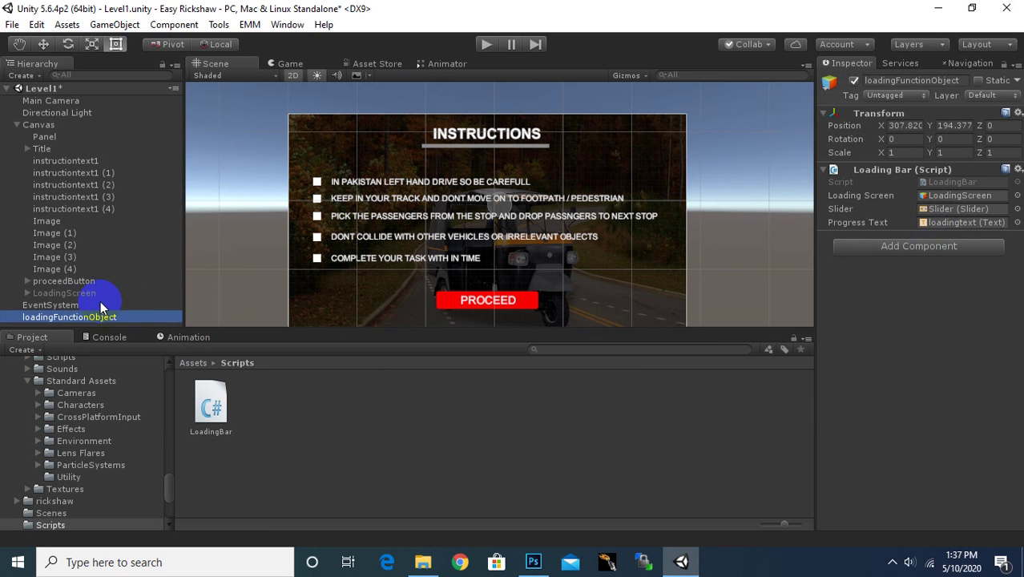
click(519, 302)
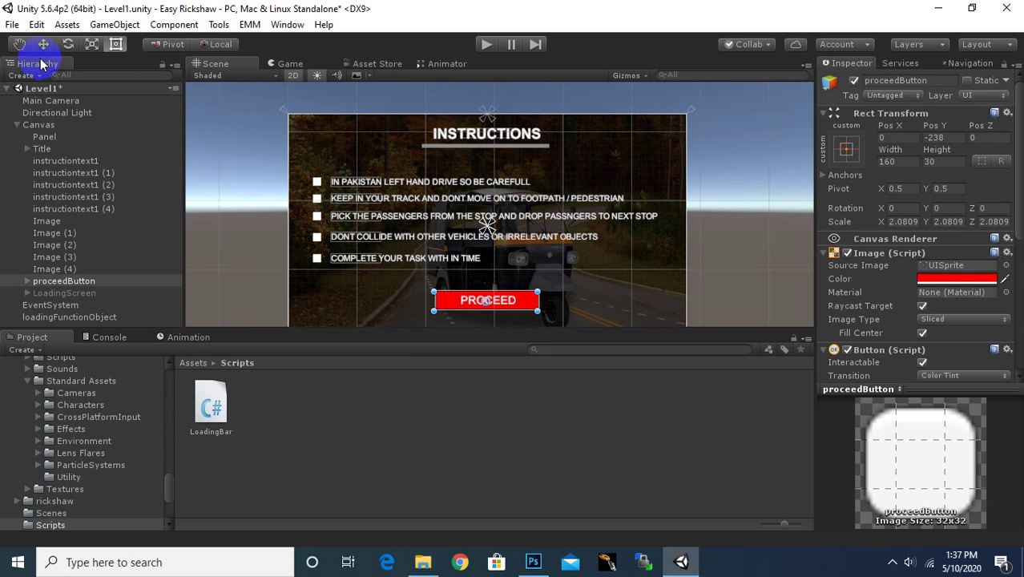
Step: Open the Assets/Scenes folder and the Build Settings window
click(193, 363)
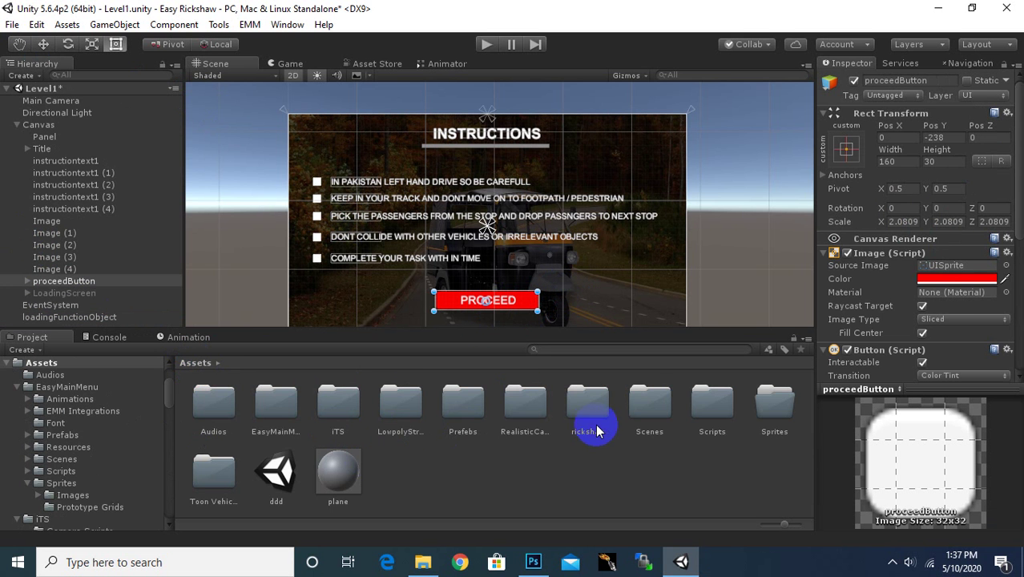
double_click(651, 409)
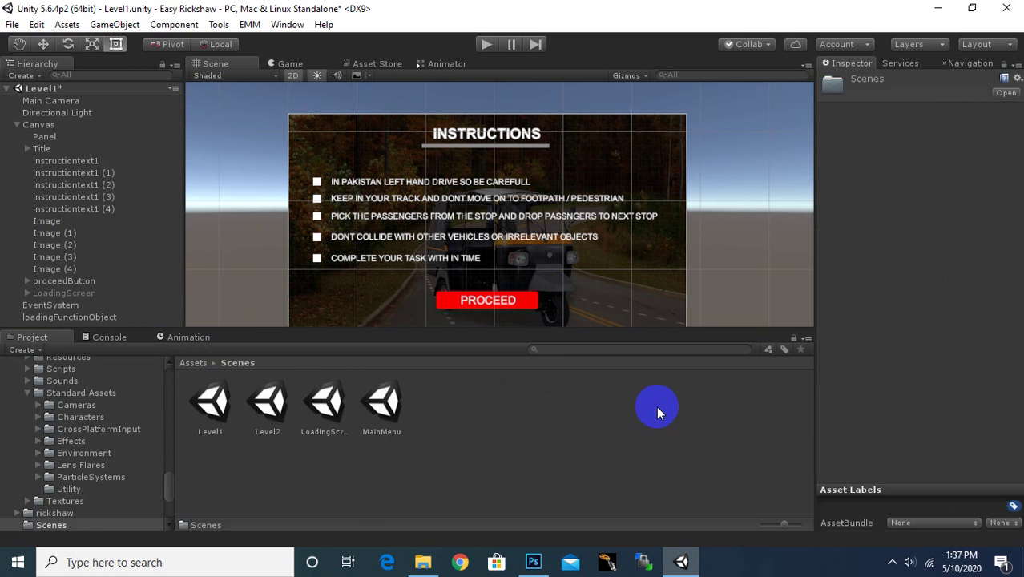
click(13, 24)
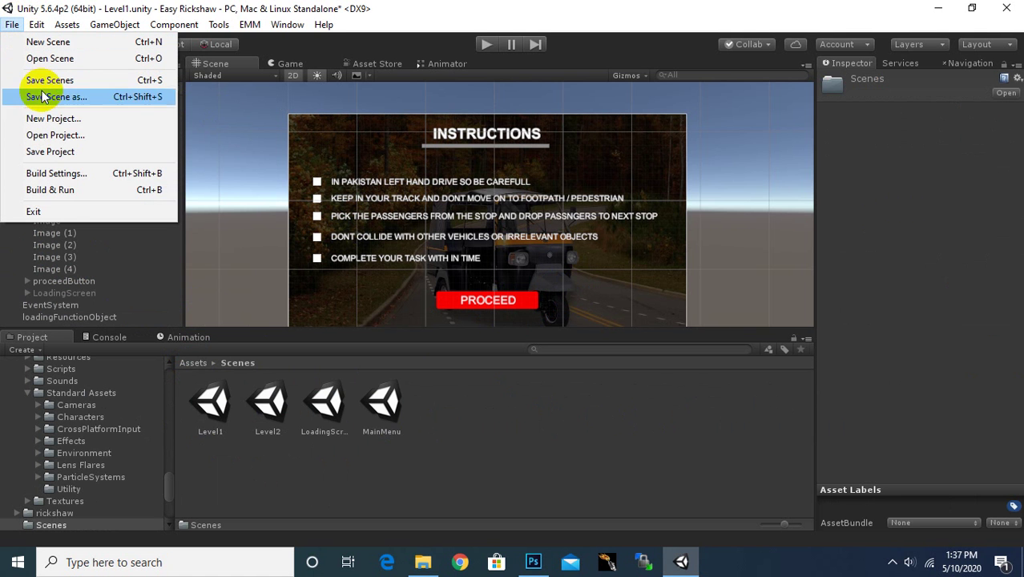
click(36, 173)
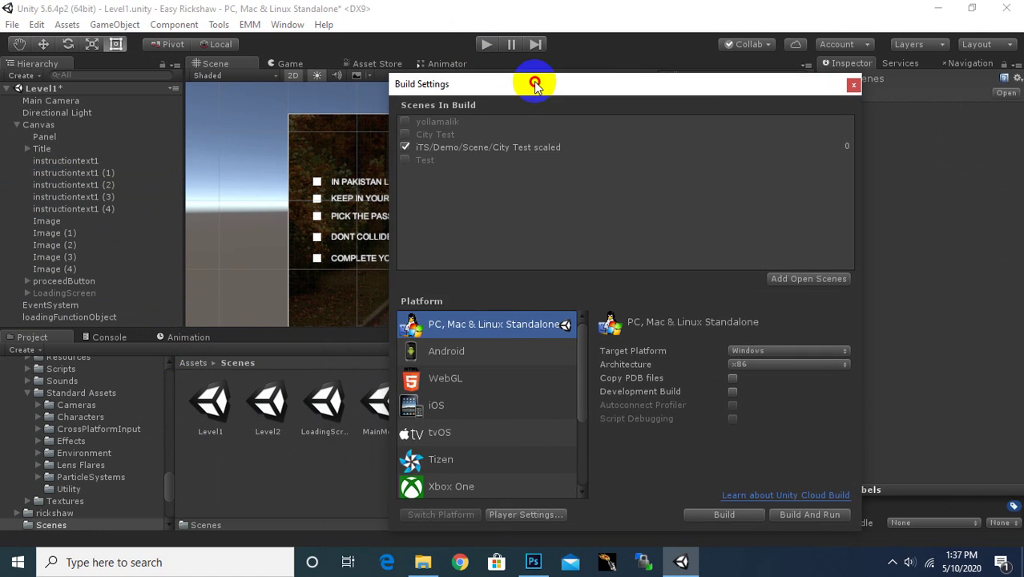
drag(533, 83, 760, 92)
Step: Remove every old scene, including City Test and Test, from Scenes In Build
click(633, 148)
click(613, 173)
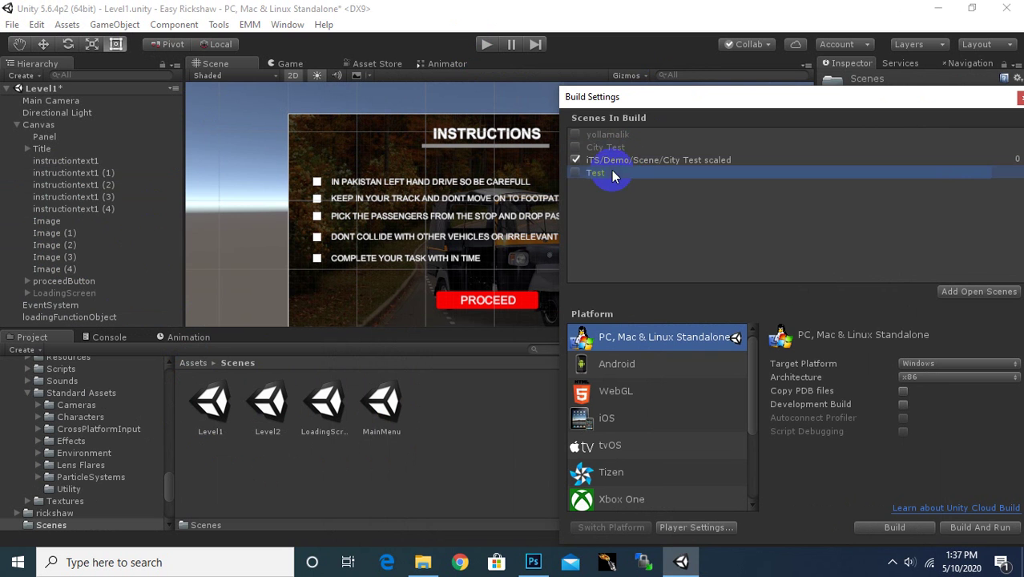
key(Delete)
click(609, 160)
key(Delete)
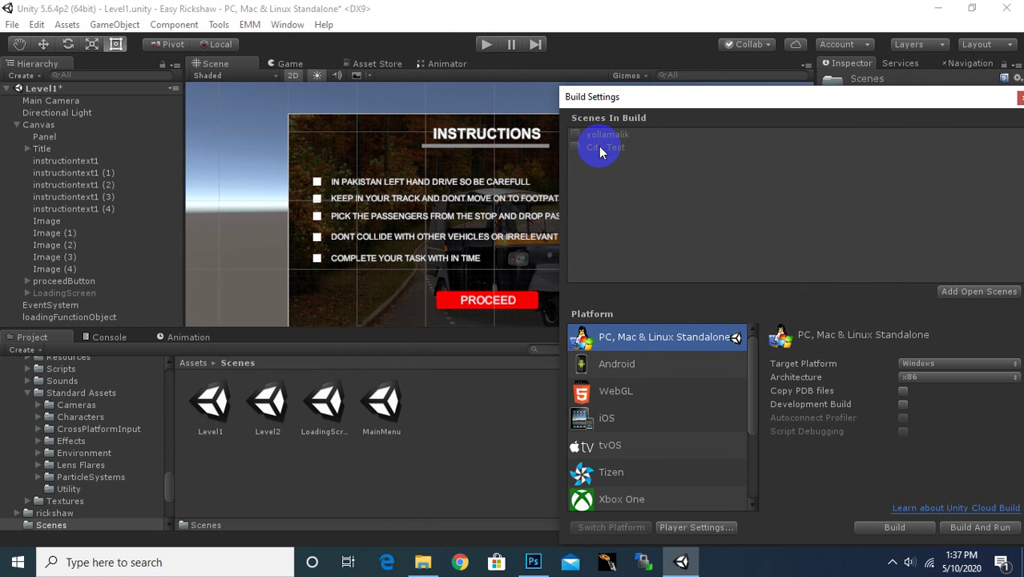
click(602, 147)
key(Delete)
click(602, 141)
key(Delete)
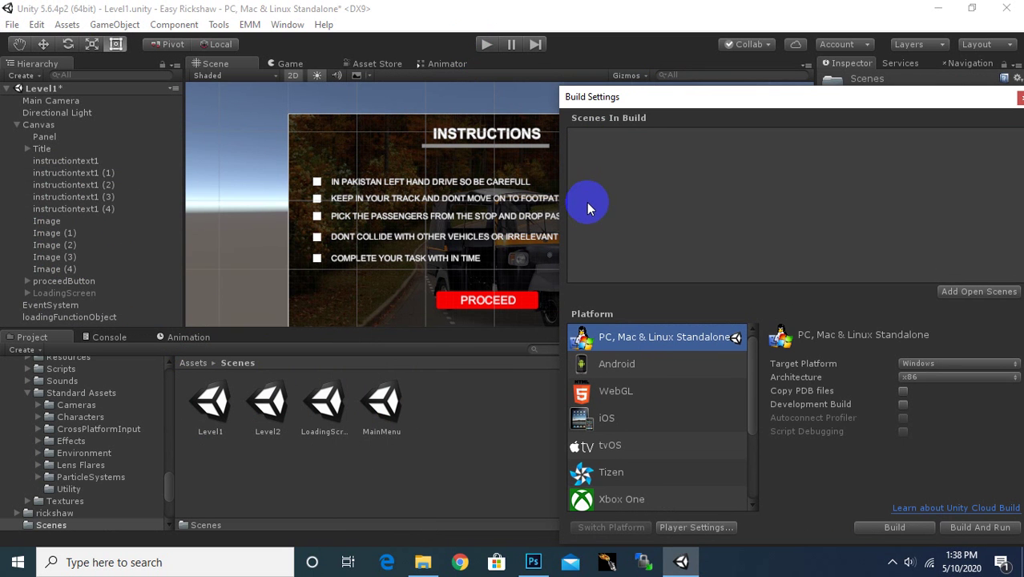
Step: Add LoadingScreen, MainMenu, Level1 and Level2 as build scenes 0–3 and close Build Settings
drag(325, 405, 633, 248)
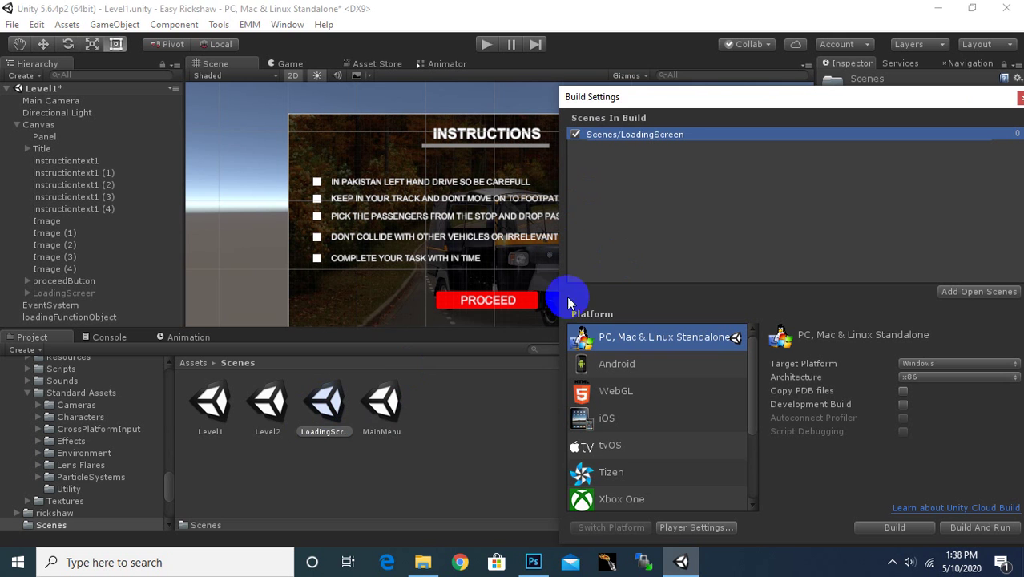
drag(377, 405, 684, 217)
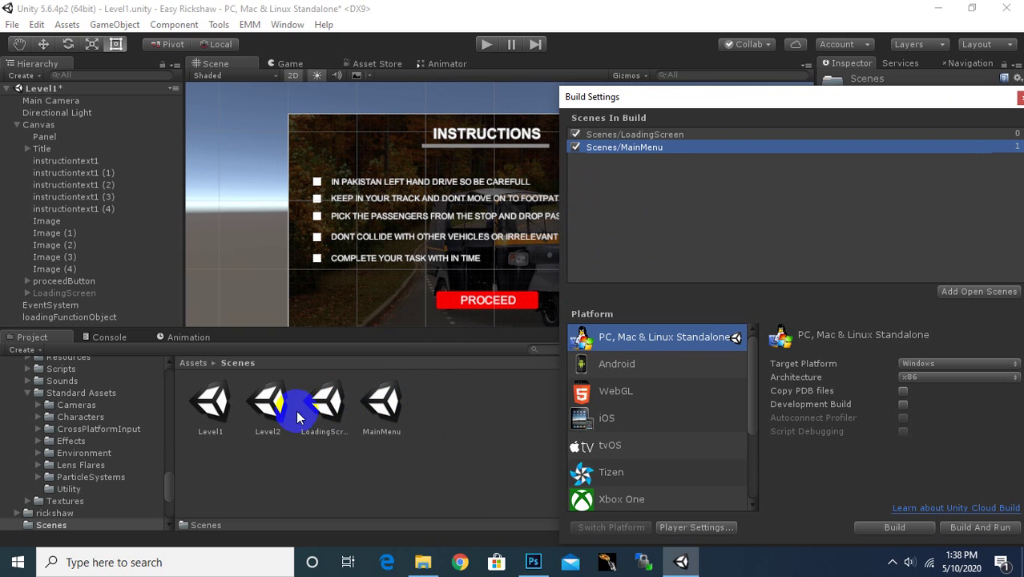
drag(213, 409, 721, 247)
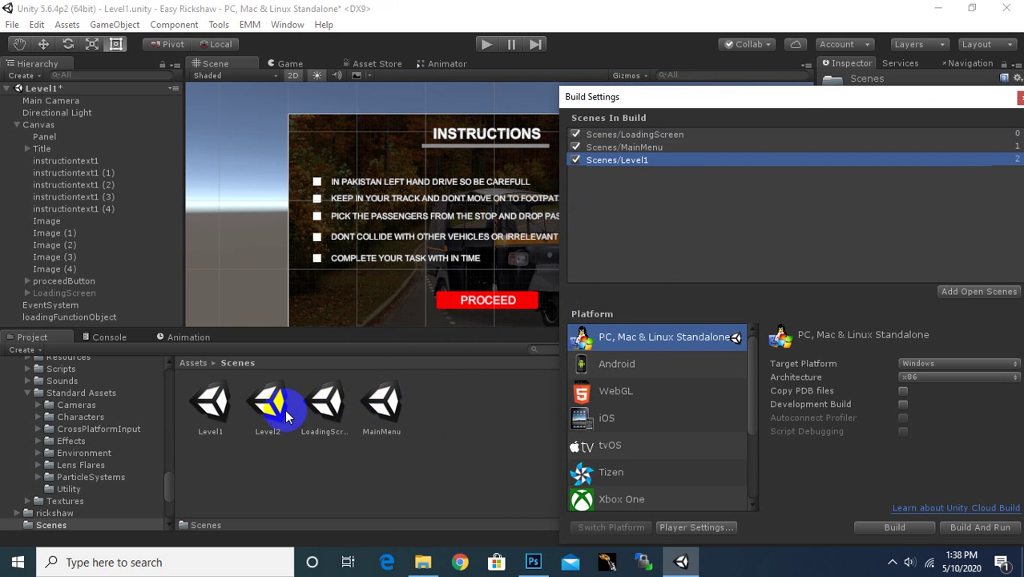
drag(285, 409, 761, 163)
drag(805, 104, 637, 120)
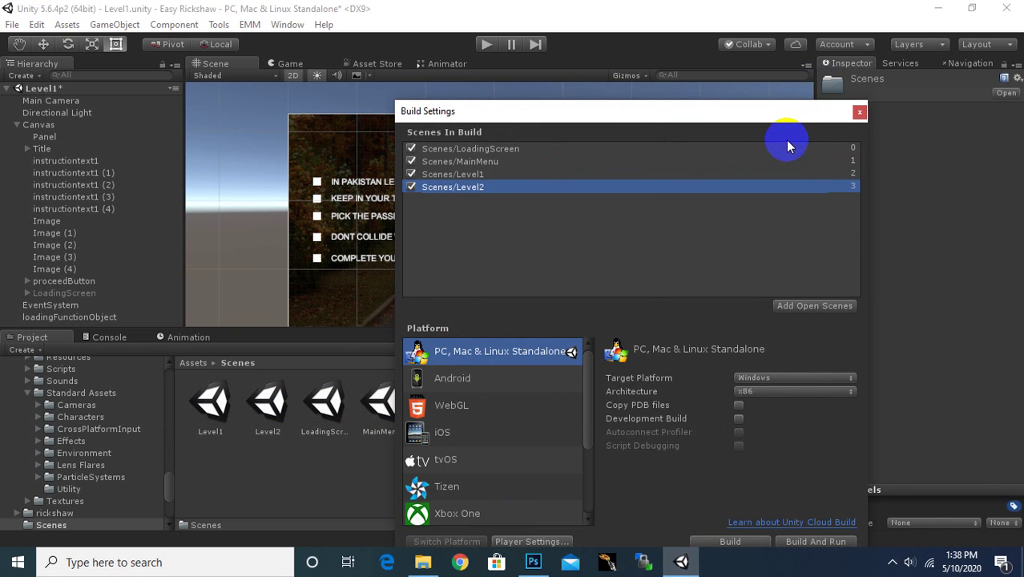
click(892, 561)
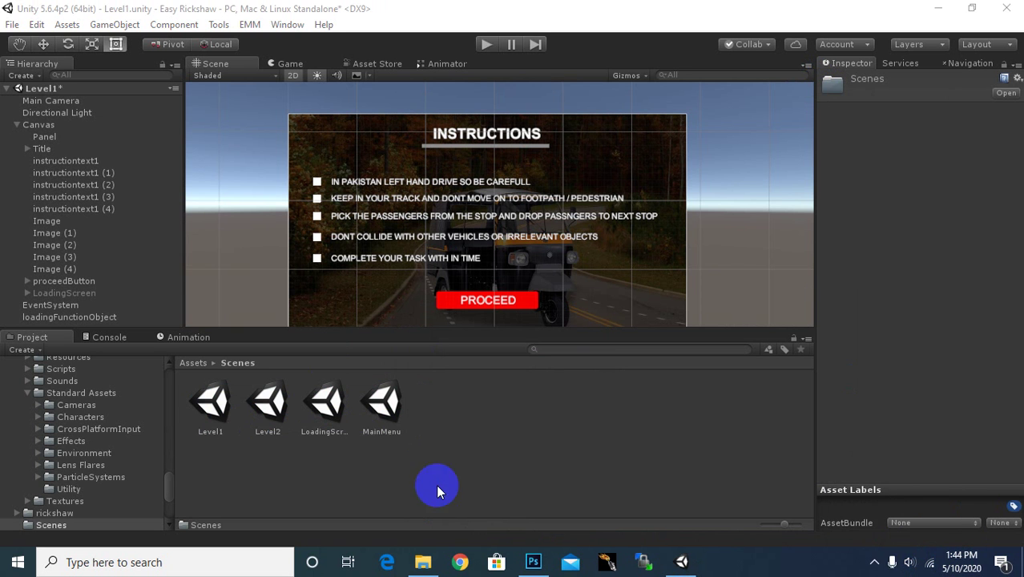
Step: Set the PROCEED button's On Click to call LoadingBar.LoadLevel with argument 3
click(53, 282)
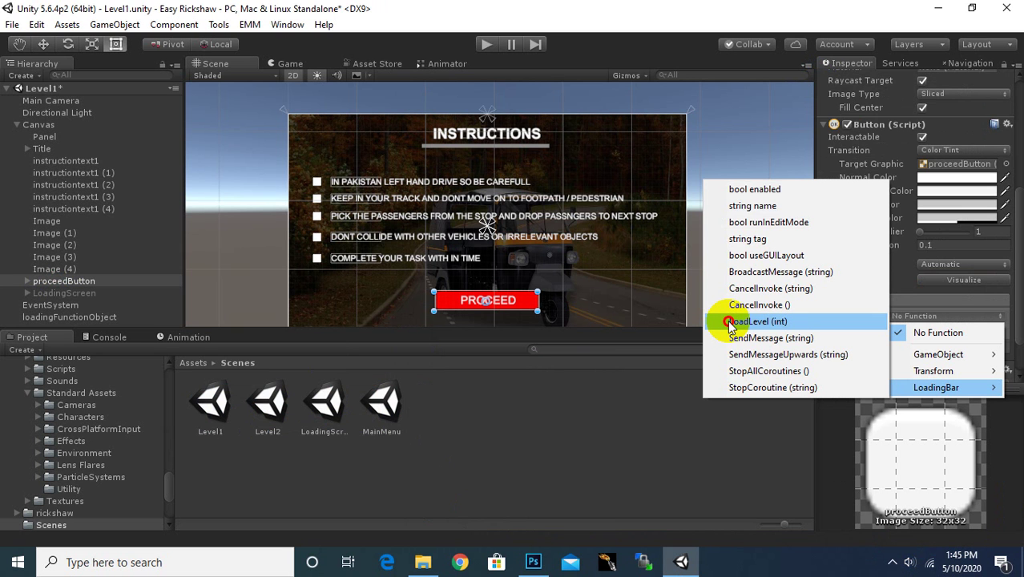
click(731, 321)
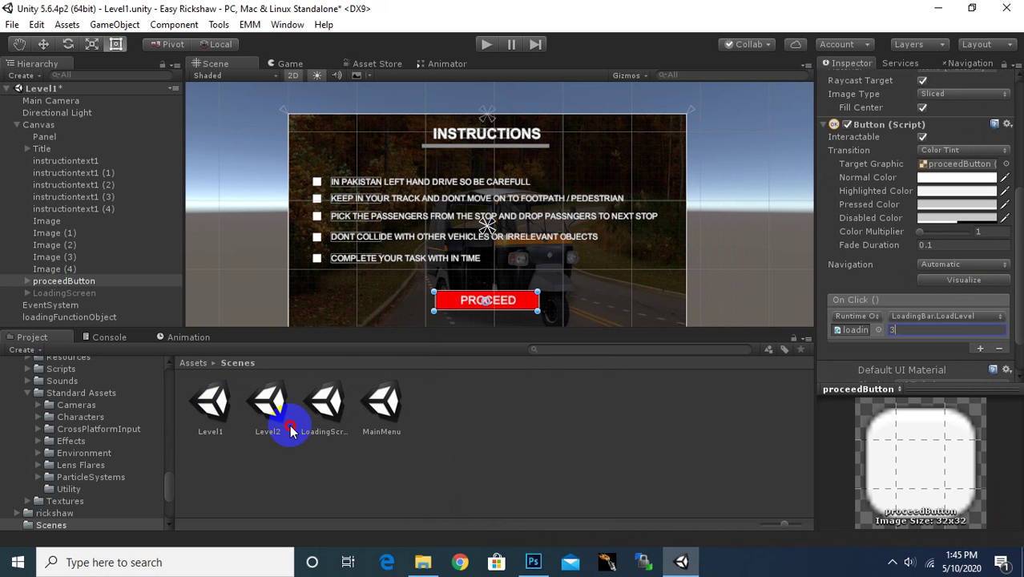